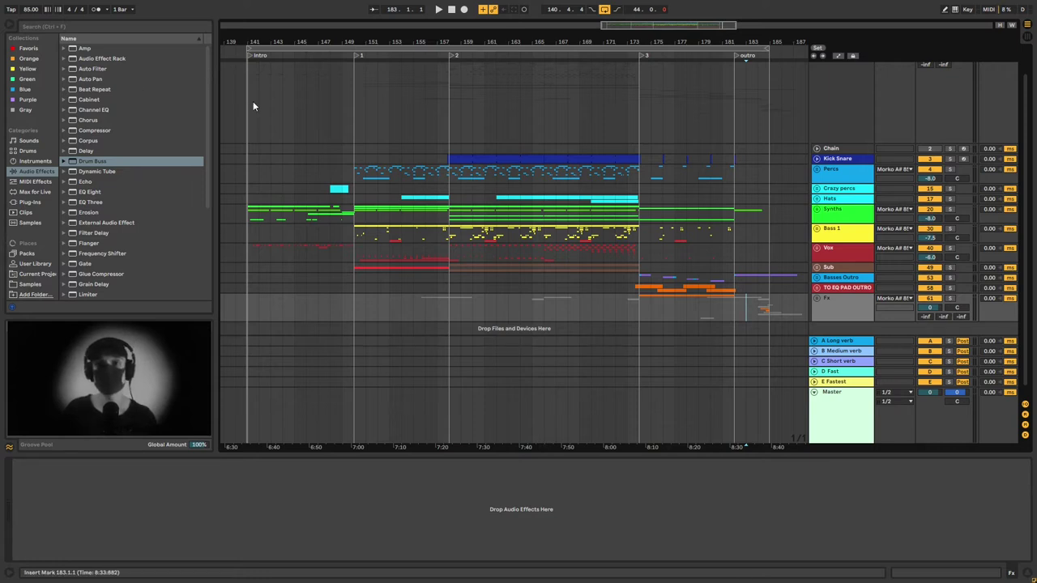
# Play the arrangement from the Intro marker at bar 141.
pyautogui.scroll(2, 487, 279)
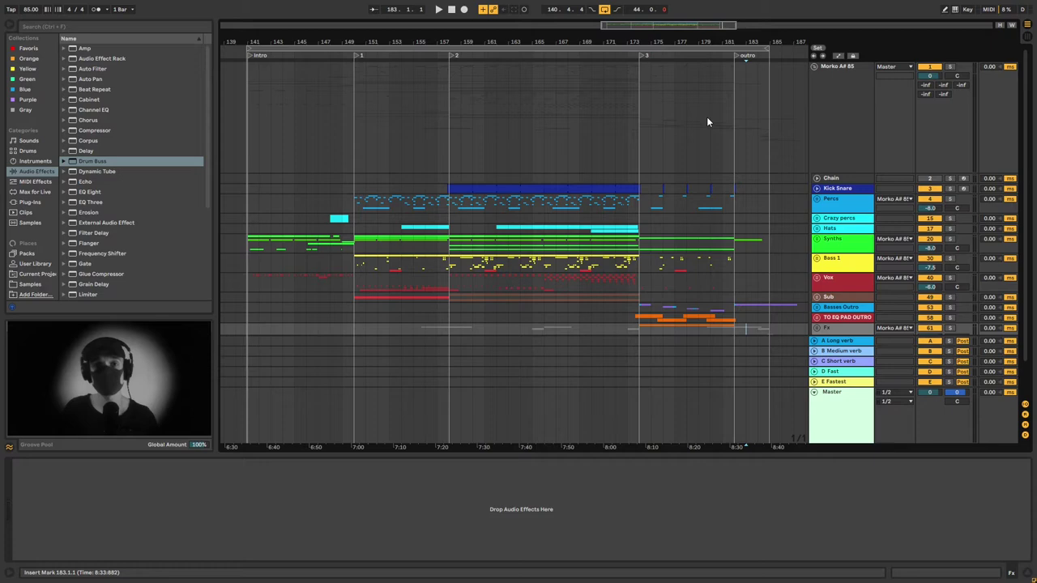
pyautogui.scroll(-2, 556, 173)
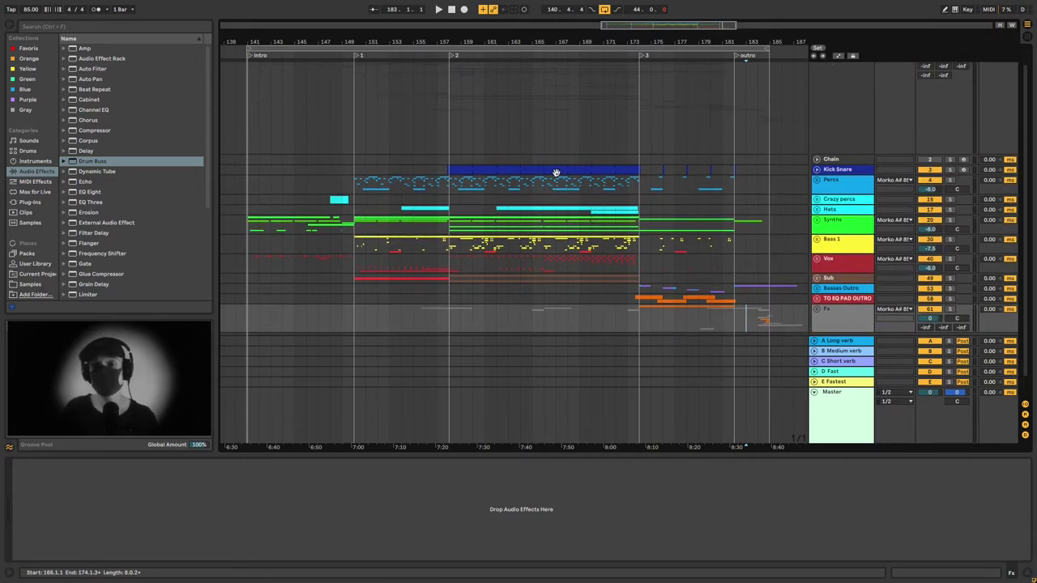
pyautogui.scroll(1, 540, 173)
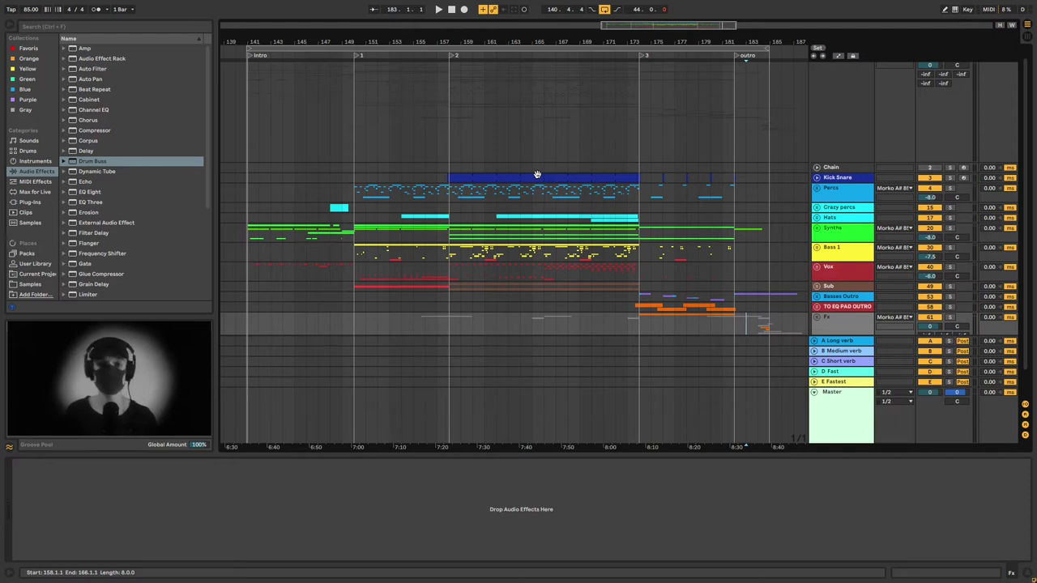
pyautogui.click(248, 55)
pyautogui.moveTo(312, 42)
pyautogui.mouseDown()
pyautogui.moveTo(379, 69)
pyautogui.moveTo(435, 72)
pyautogui.mouseUp()
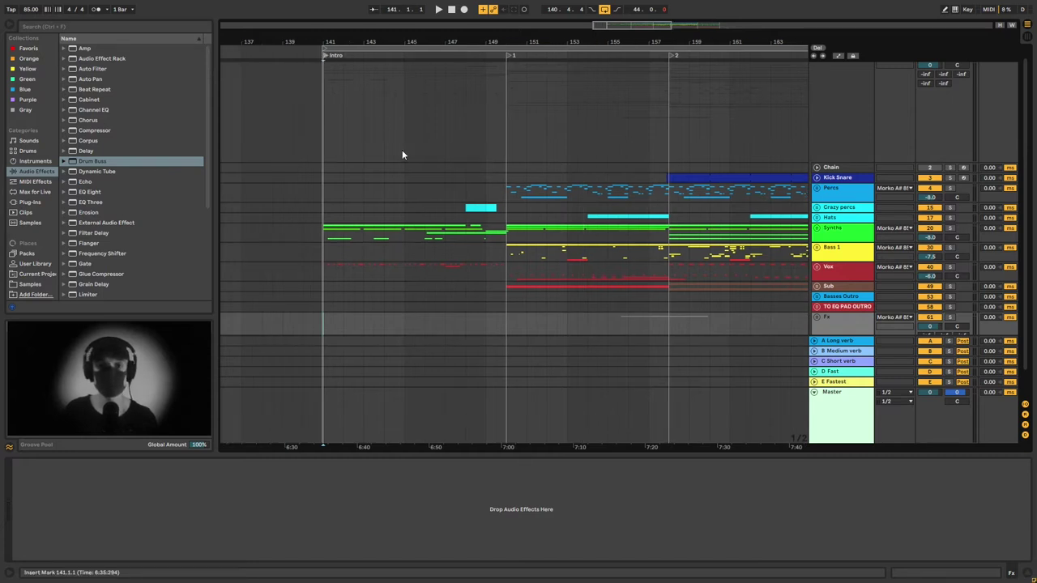
pyautogui.press('space')
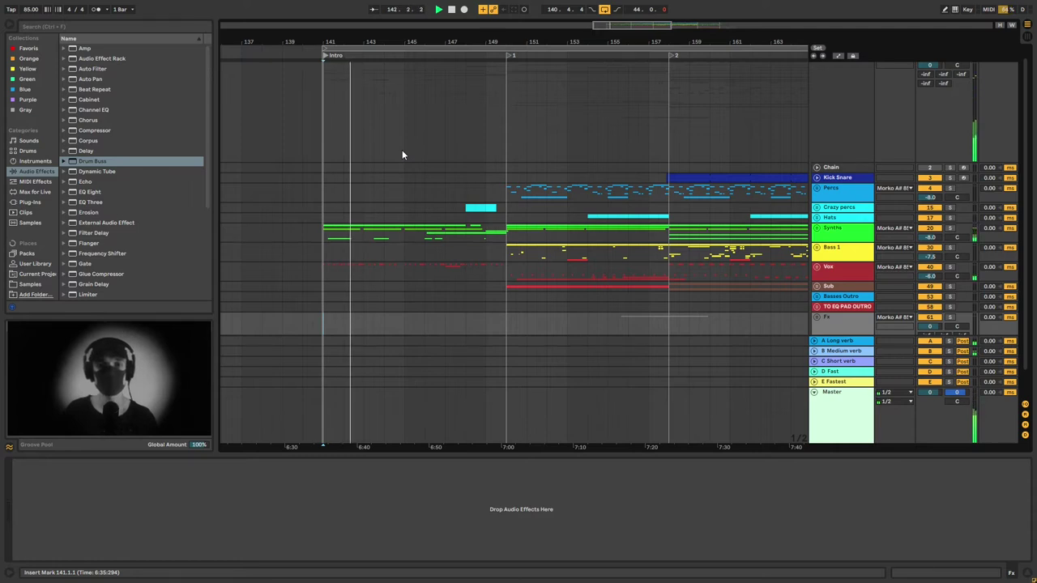
# Unfold the Synths group during the intro to show its individual tracks.
pyautogui.scroll(4, 315, 235)
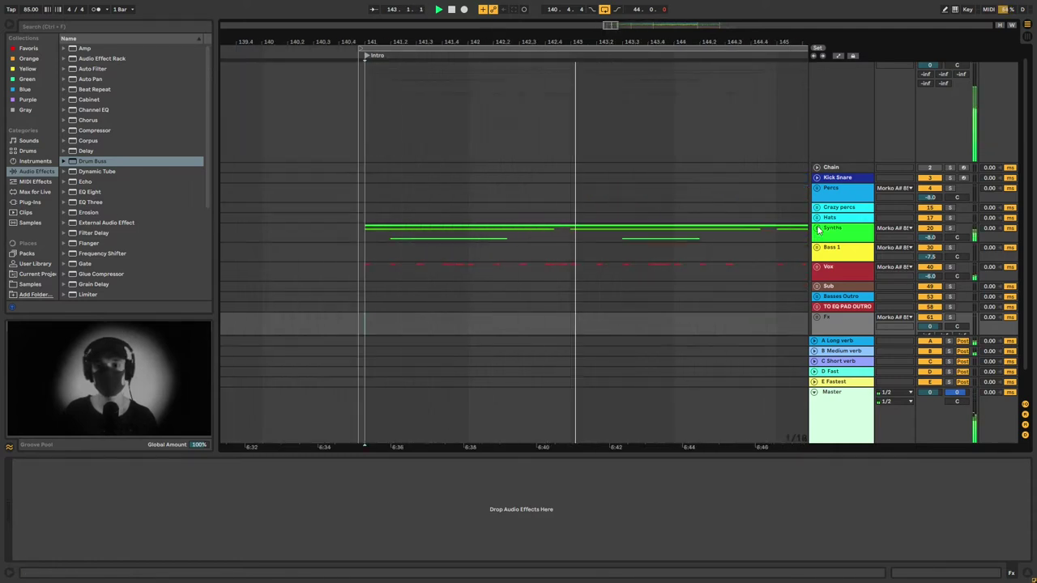
pyautogui.scroll(-4, 741, 227)
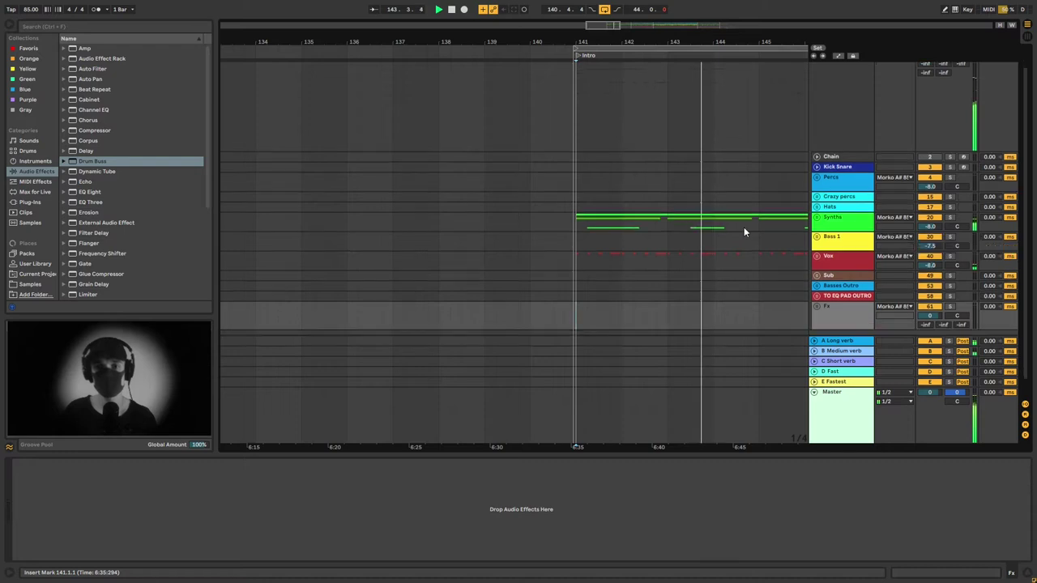
pyautogui.scroll(-1, 743, 227)
pyautogui.hscroll(4, 744, 228)
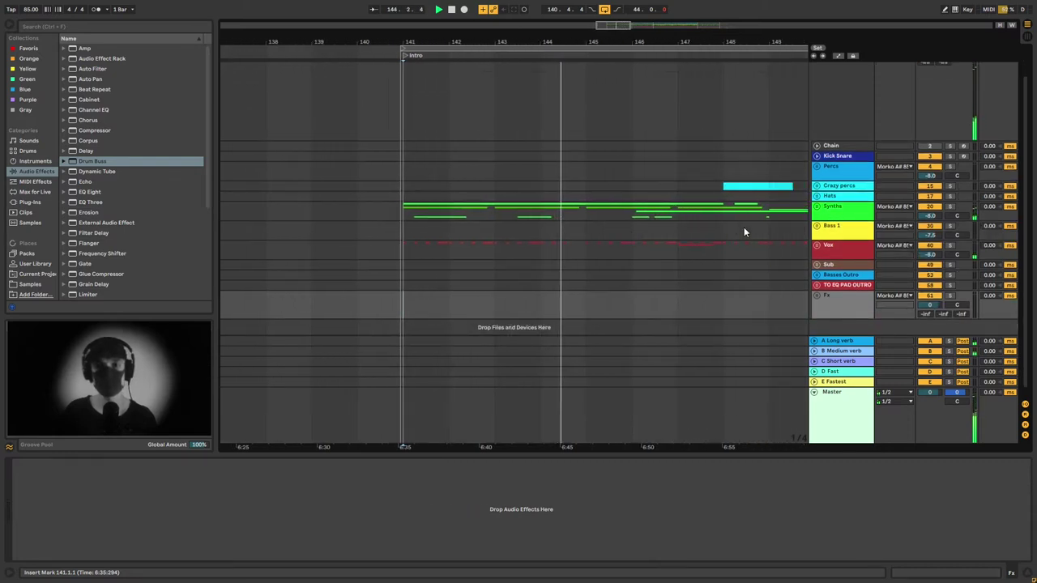
pyautogui.click(817, 207)
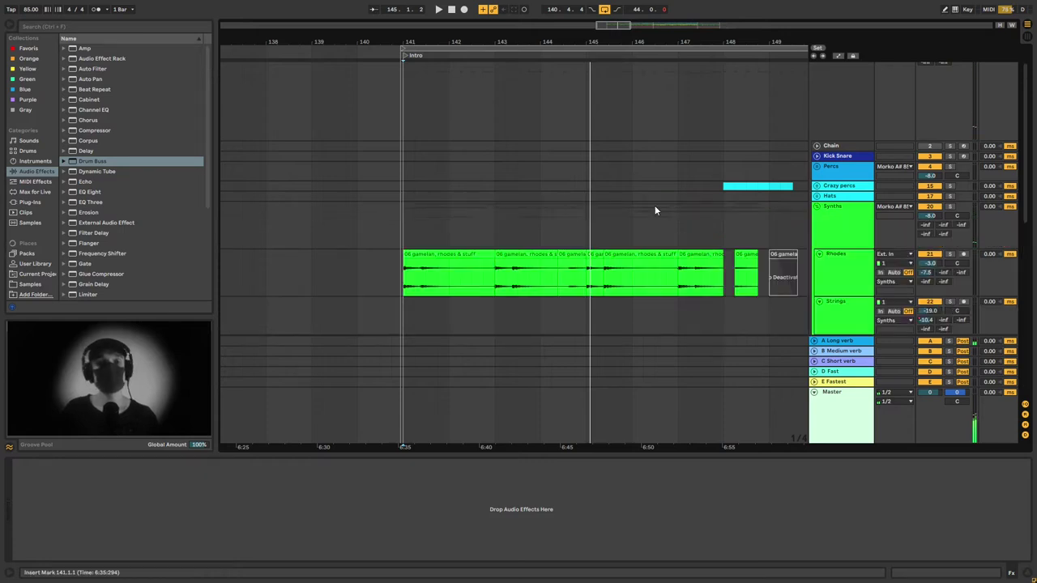
# Audition the first gamelan and rhodes clip at bar 141 on the Rhodes track, releasing the track's solo at the end.
pyautogui.scroll(-2, 655, 210)
pyautogui.click(424, 200)
pyautogui.scroll(-1, 543, 209)
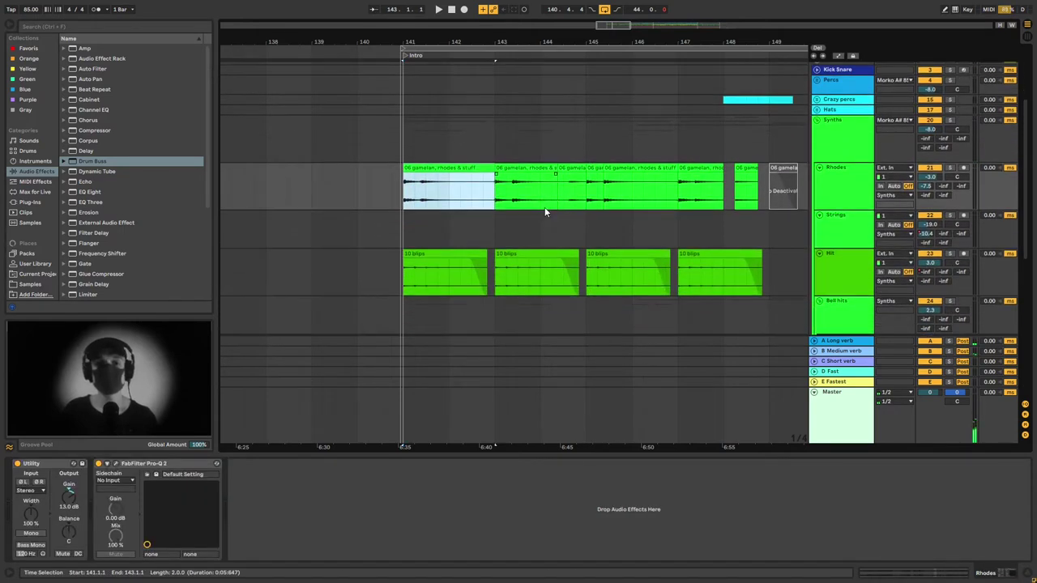
pyautogui.scroll(-1, 545, 212)
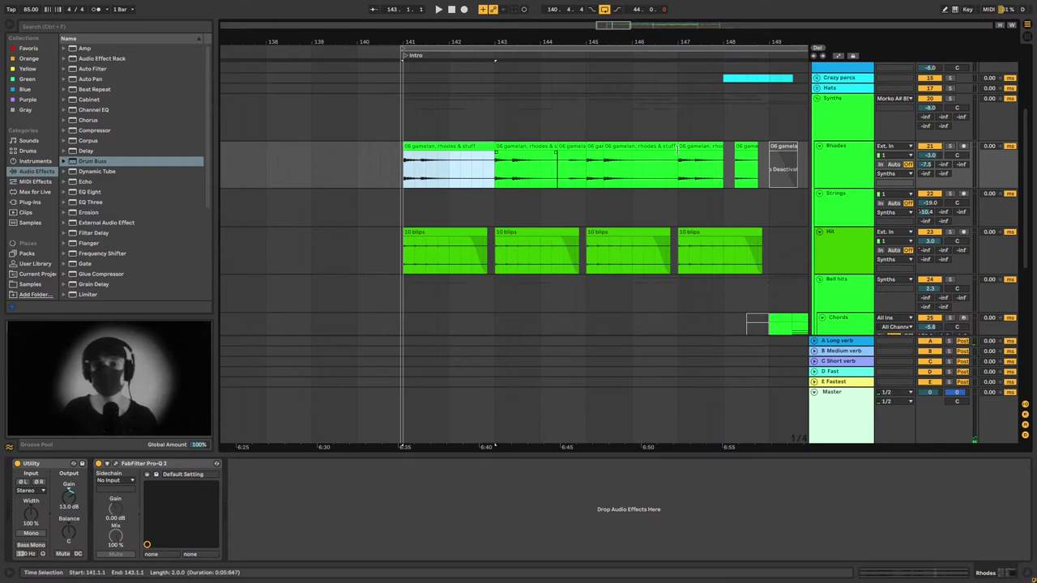
pyautogui.click(468, 147)
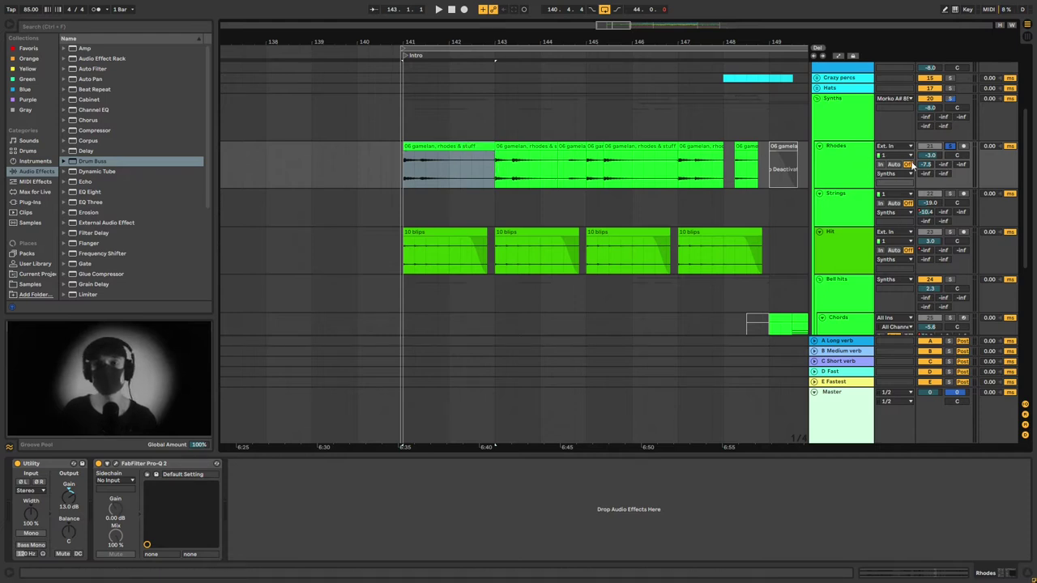
pyautogui.click(950, 147)
# Solo the Hit generator track in the Synths group and play its first clip in the intro.
pyautogui.scroll(-5, 592, 220)
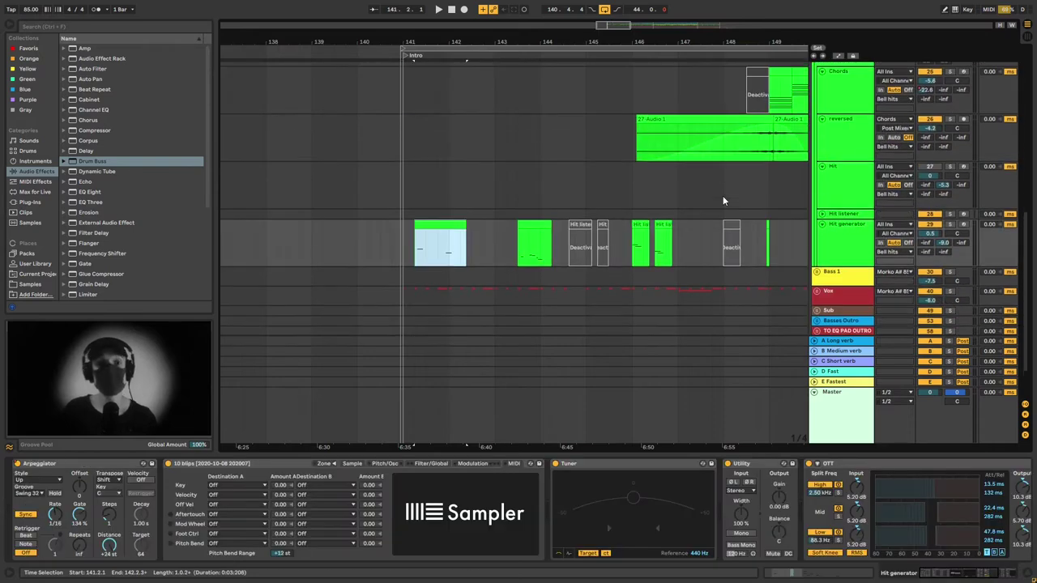
pyautogui.scroll(-3, 722, 195)
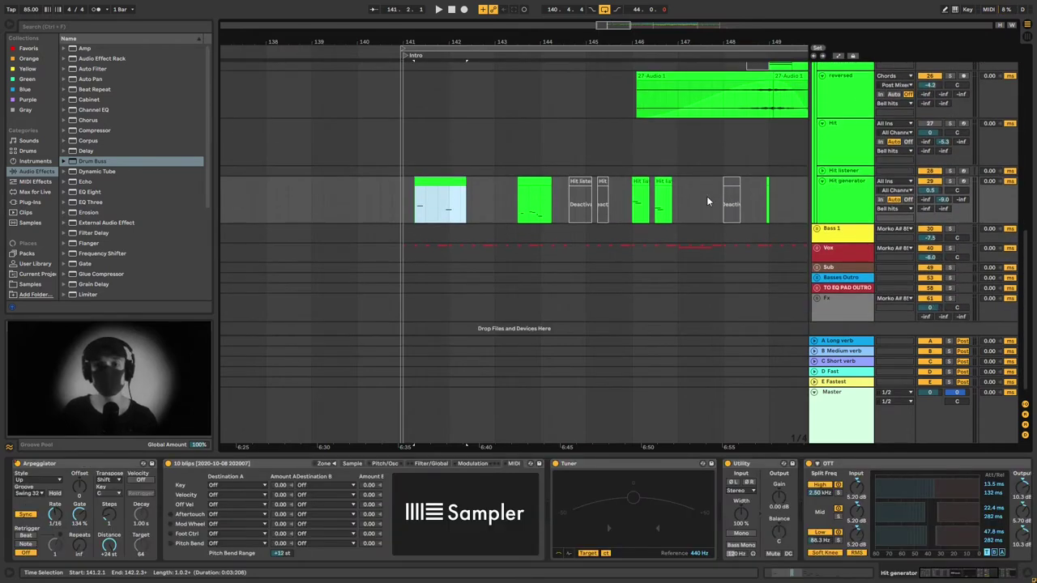
pyautogui.click(838, 194)
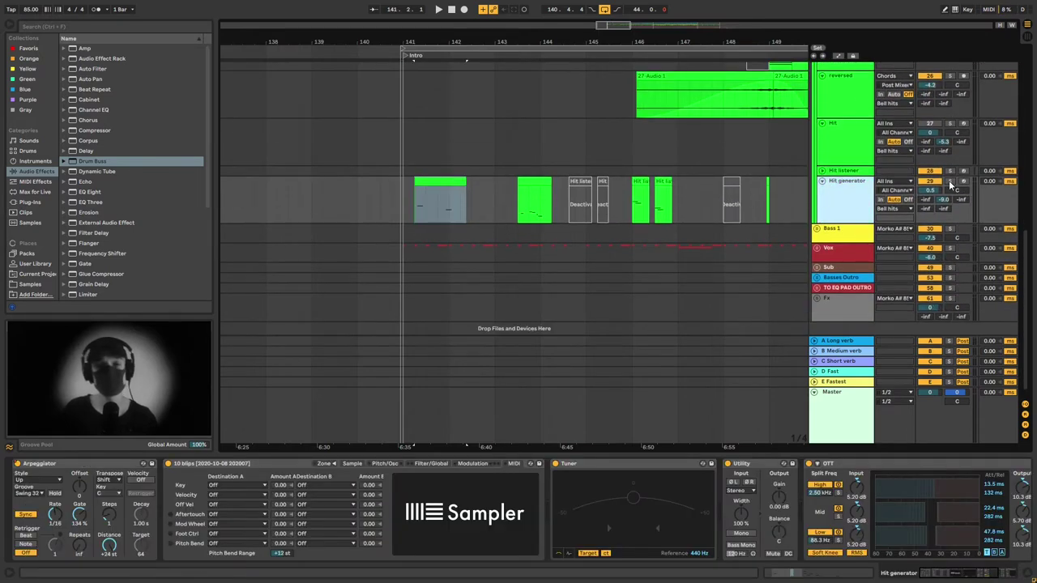
pyautogui.click(949, 181)
pyautogui.click(647, 197)
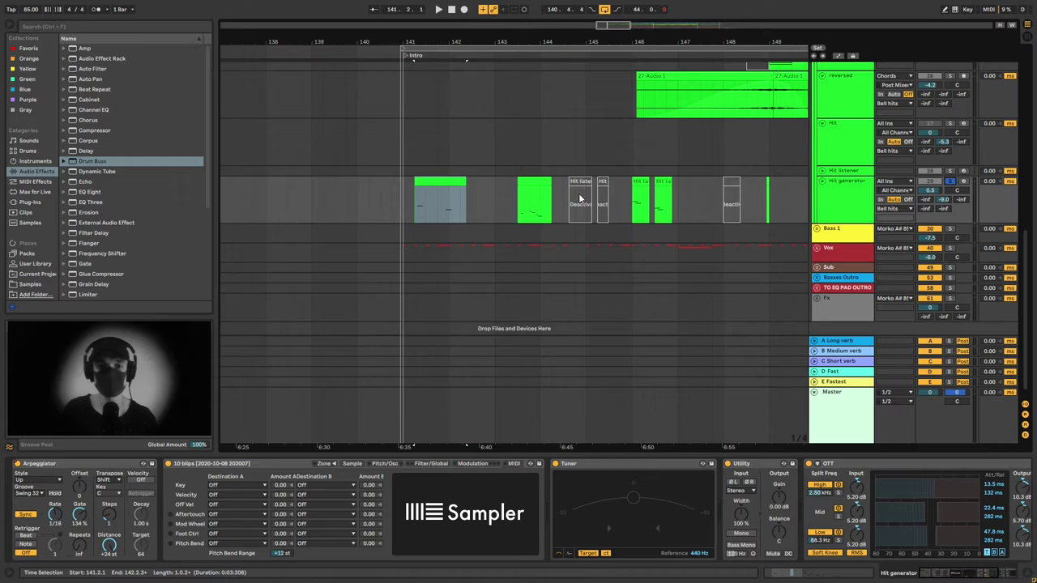
pyautogui.press('space')
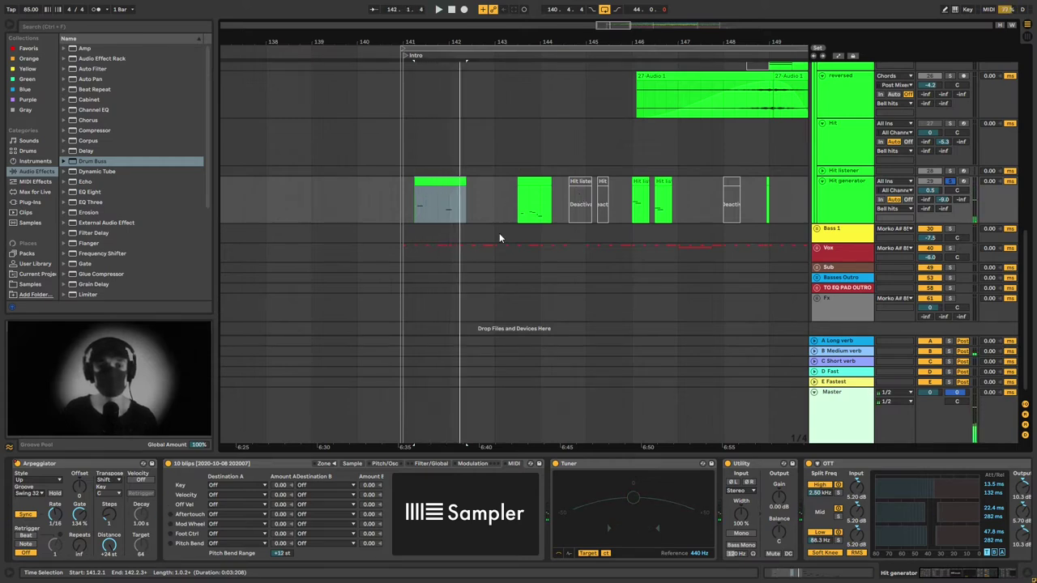
# Show the 10 blips sample waveform in the Hit generator's Sampler and fold the Tuner, Utility and OTT devices.
pyautogui.click(430, 181)
pyautogui.click(352, 463)
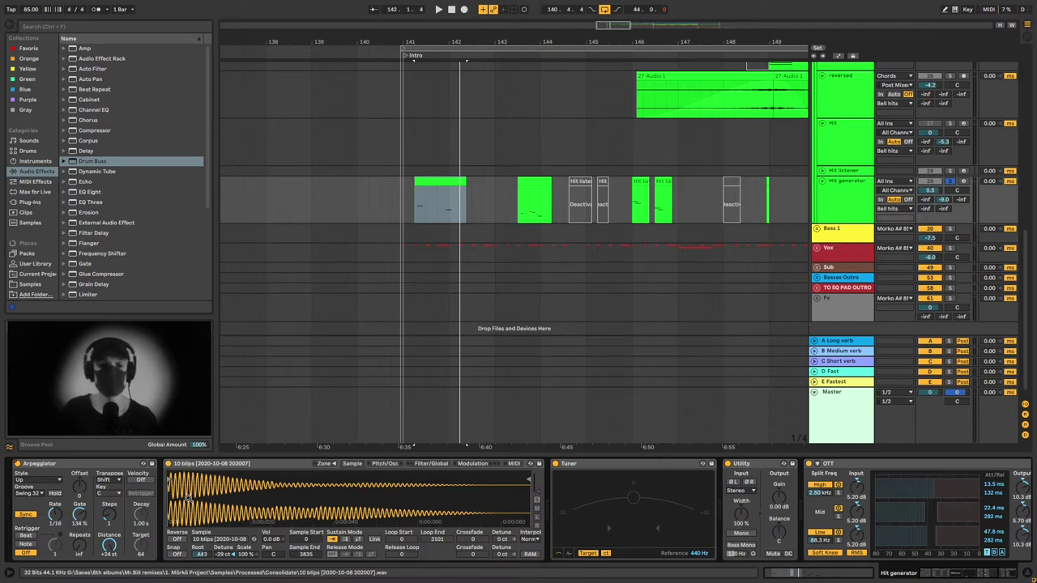
pyautogui.click(633, 465)
pyautogui.press('Delete')
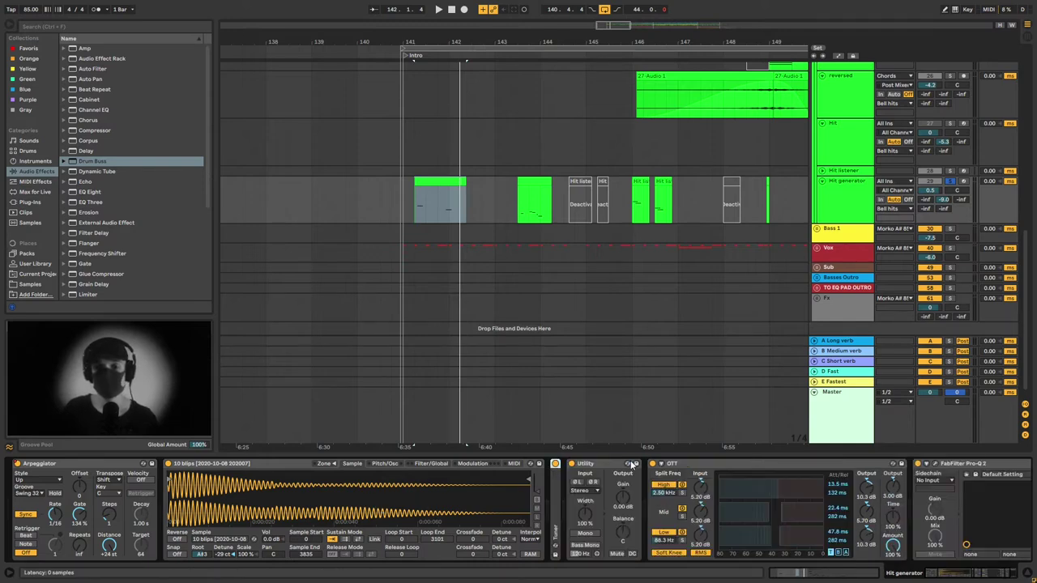
pyautogui.doubleClick(633, 465)
pyautogui.doubleClick(647, 463)
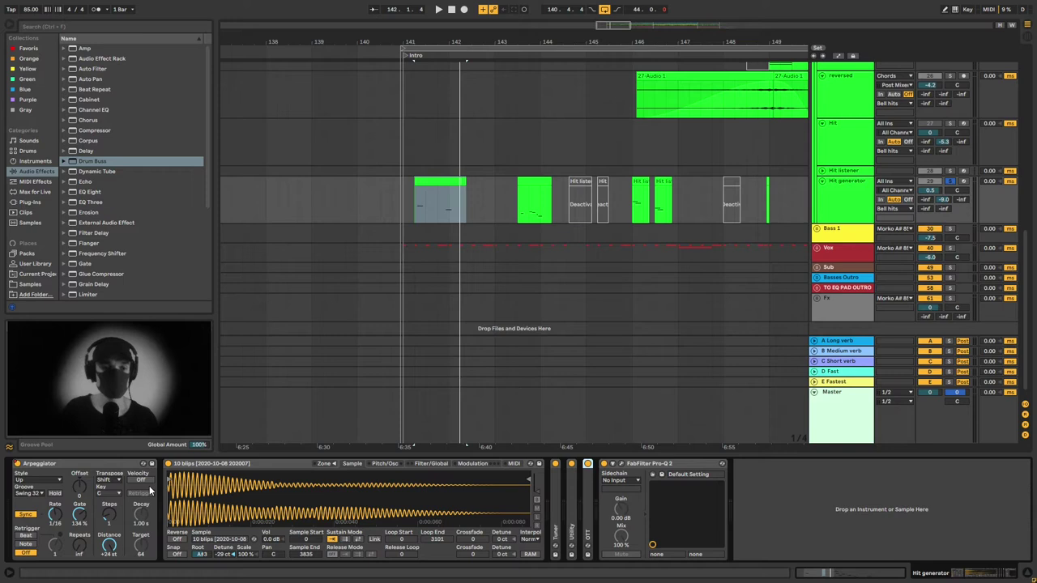
# Bypass the Arpeggiator on the Hit generator track and play the first clip without it.
pyautogui.scroll(3, 443, 201)
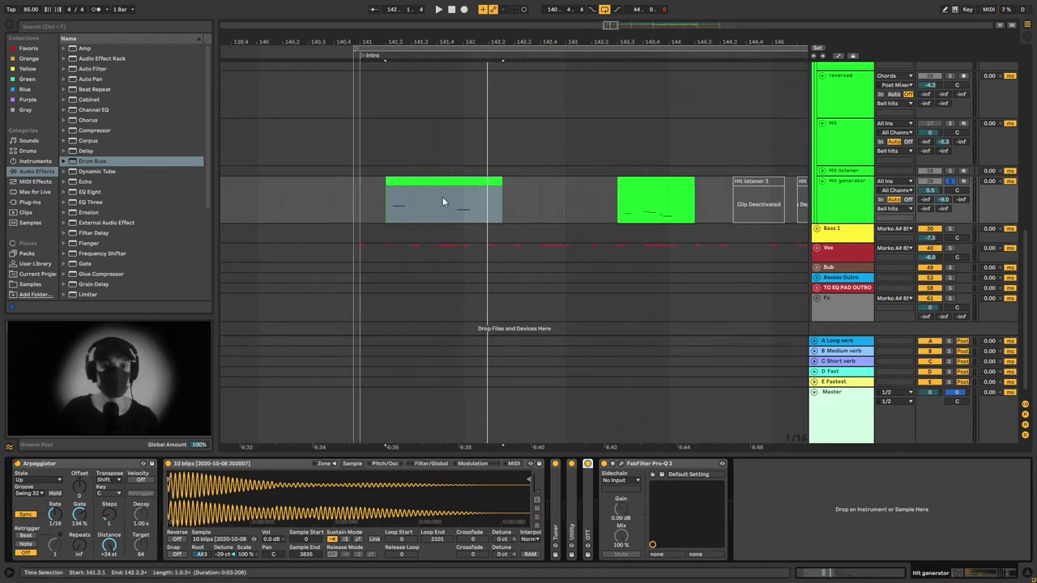
pyautogui.click(400, 180)
pyautogui.click(17, 464)
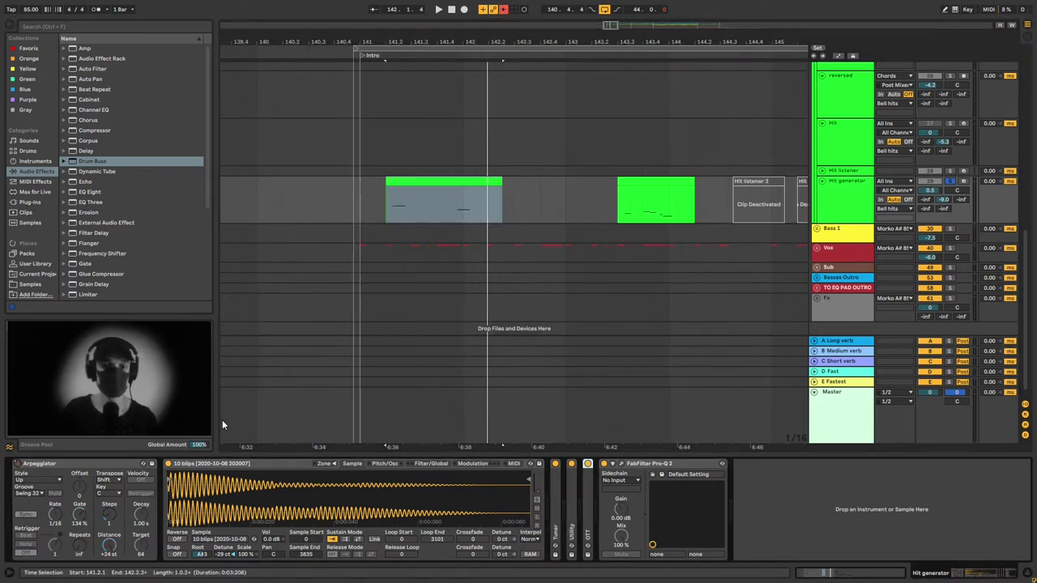
pyautogui.click(398, 183)
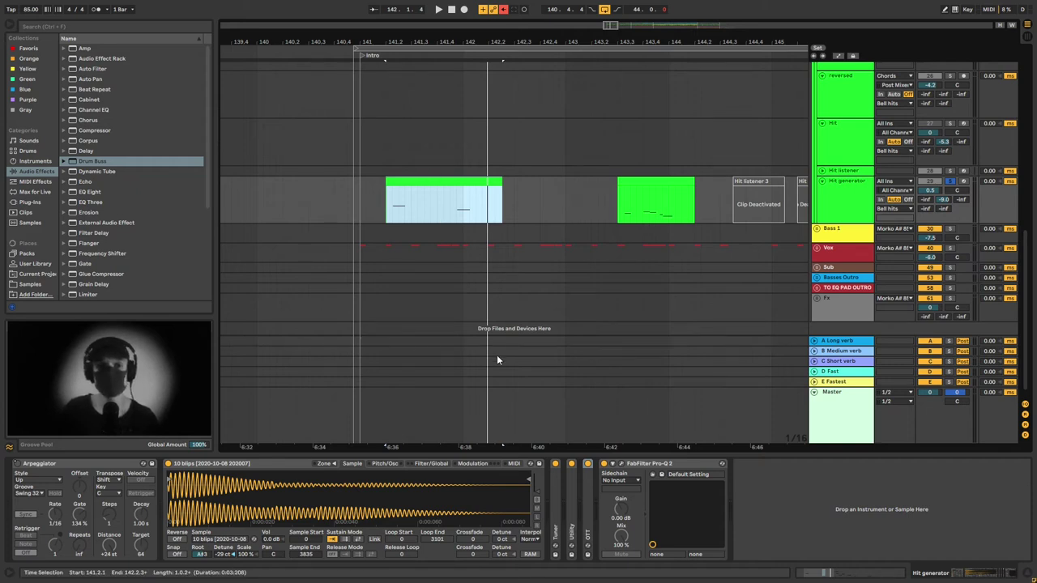
pyautogui.press('space')
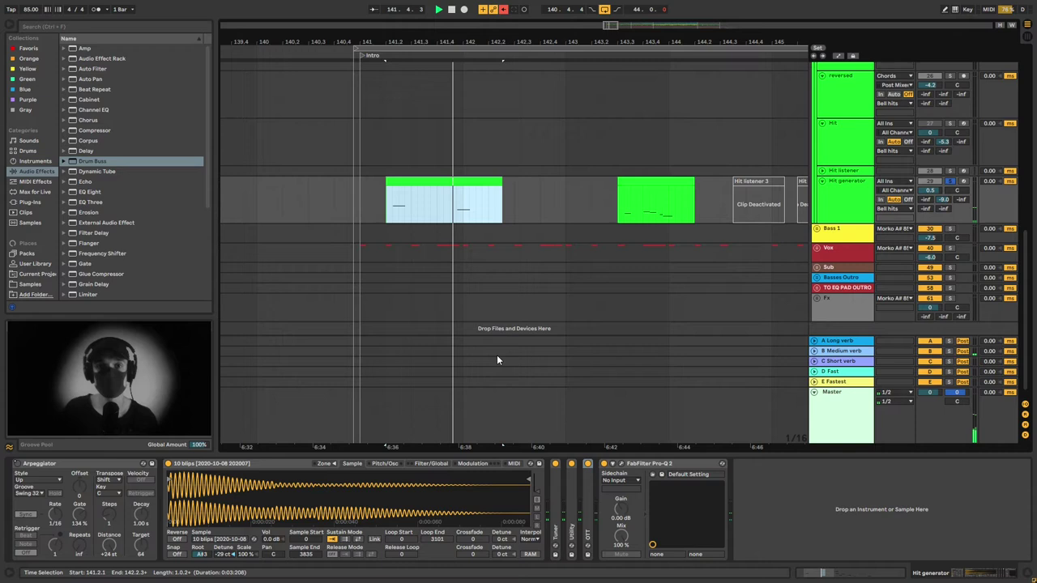
# Turn the Arpeggiator back on and replay the first Hit generator clip from 141.2.1.
pyautogui.press('space')
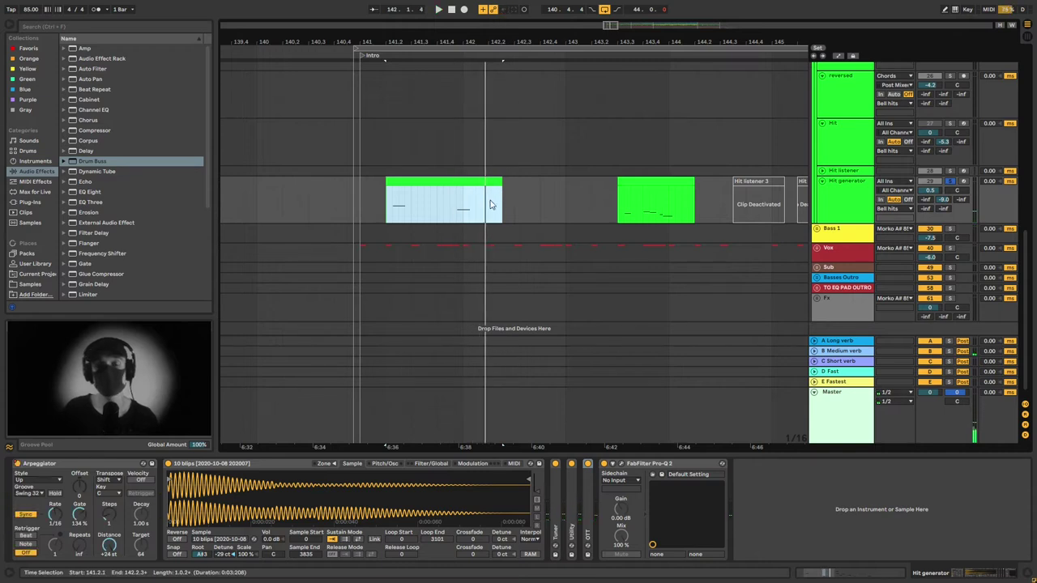
pyautogui.press('space')
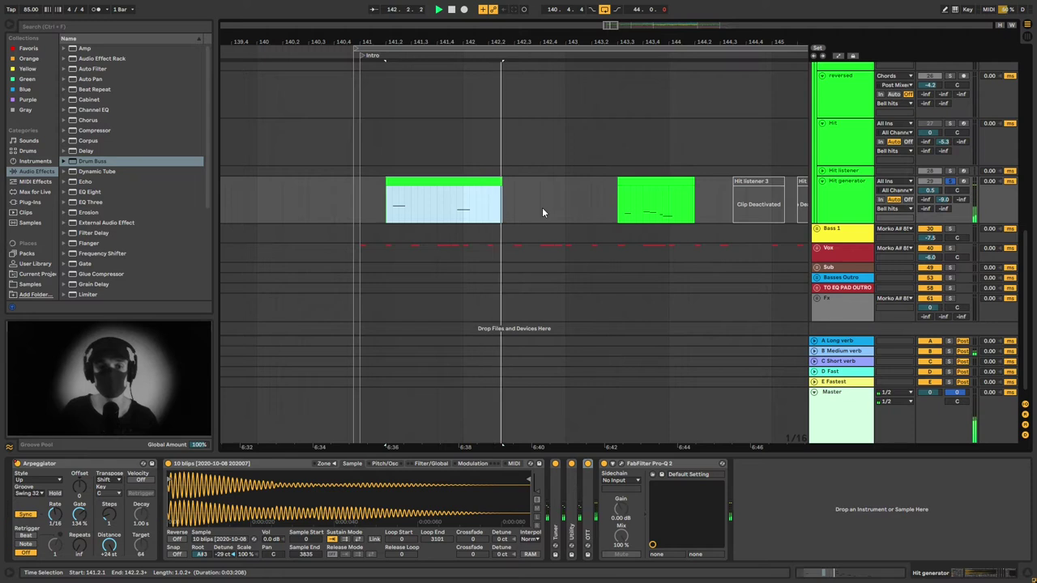
pyautogui.press('space')
pyautogui.scroll(-1, 544, 212)
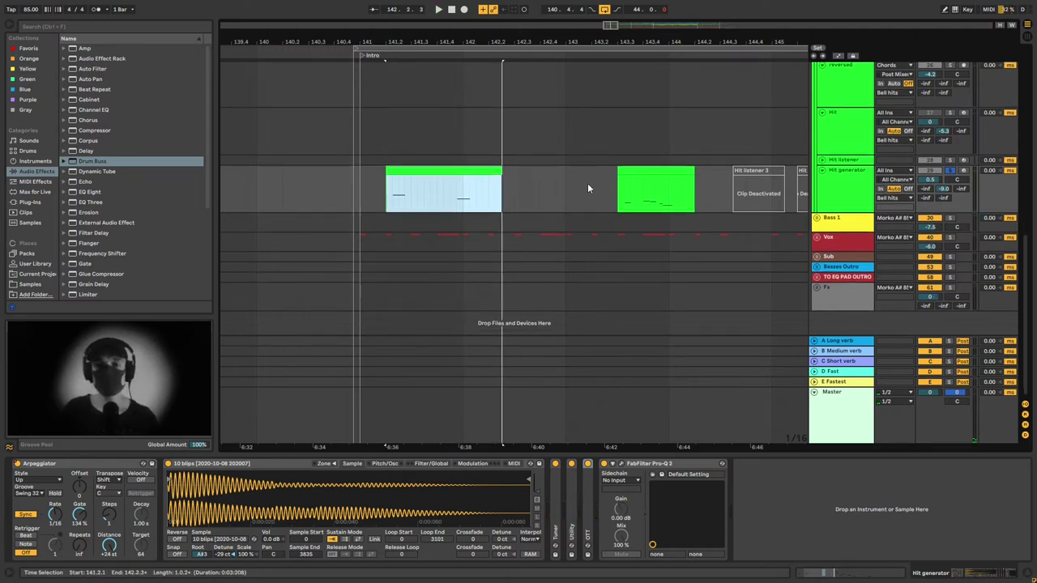
pyautogui.click(464, 172)
pyautogui.click(464, 173)
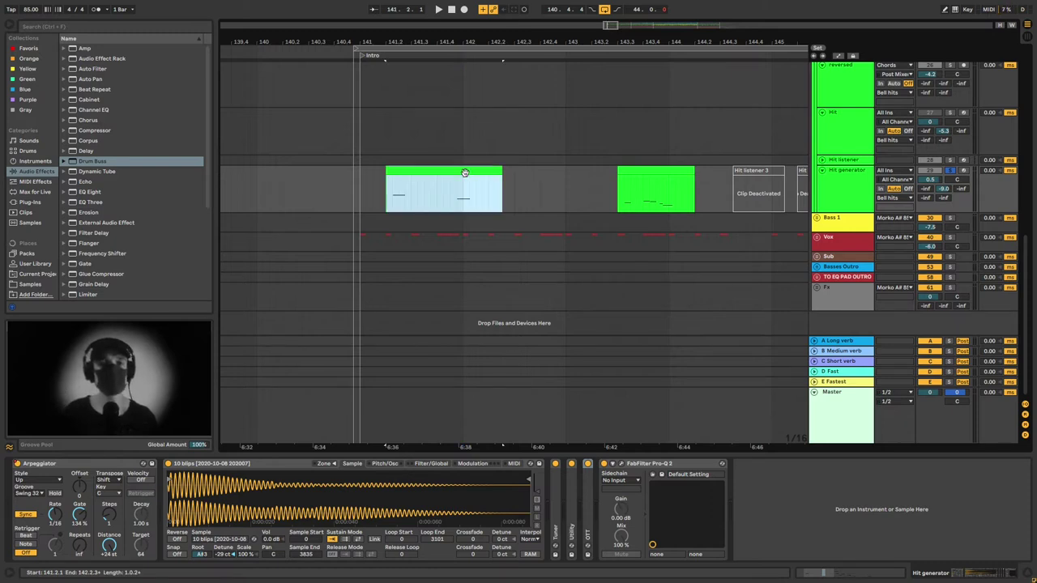
pyautogui.press('space')
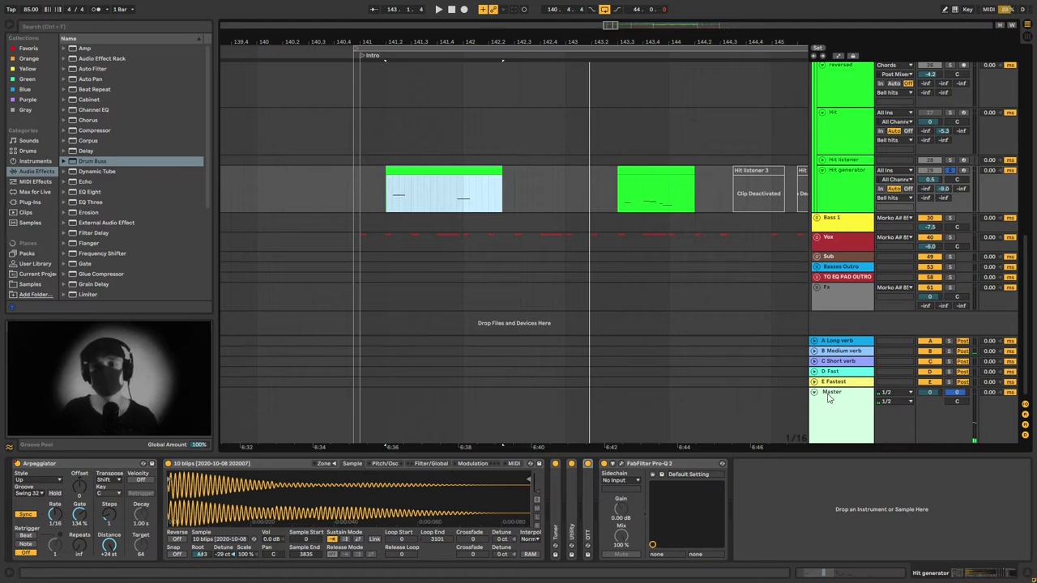
# Unfold the B Medium verb return track and display its device chain and OTT Amount automation.
pyautogui.click(814, 350)
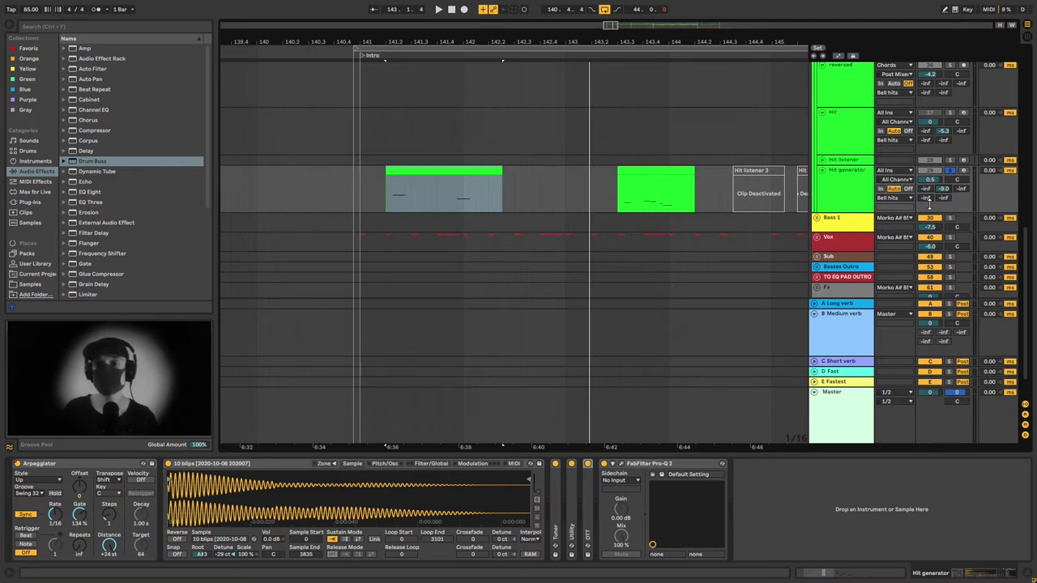
pyautogui.click(850, 339)
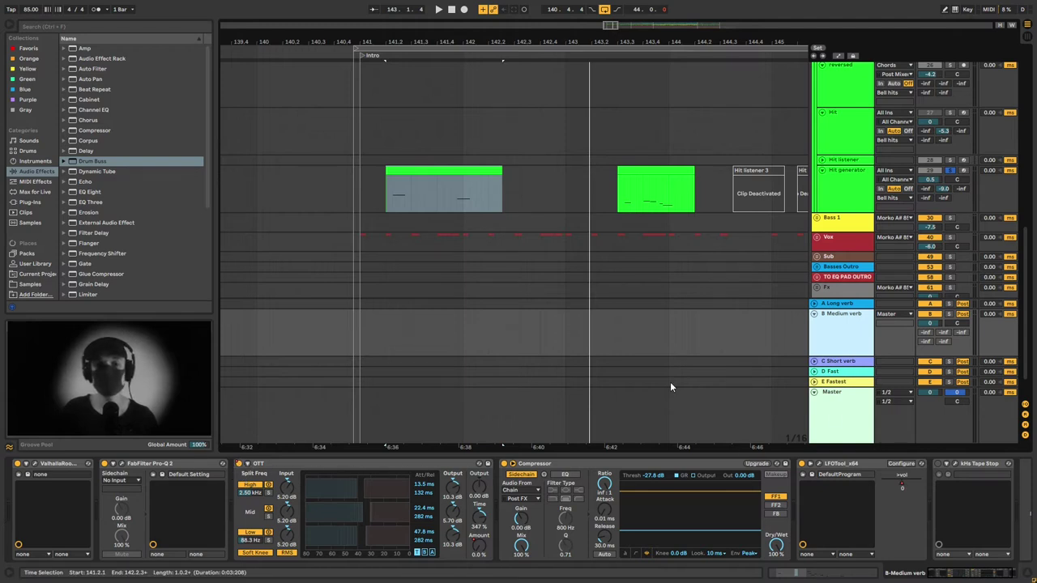
pyautogui.press('a')
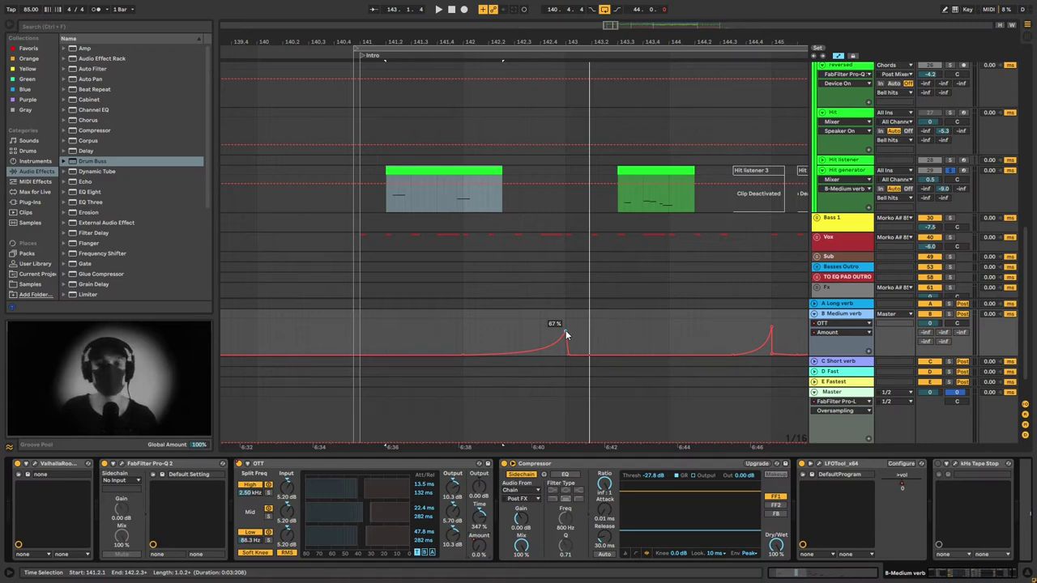
# Play from 141.4.2 with the first OTT Amount automation peak on the Medium verb return raised, and undo the raise.
pyautogui.click(445, 332)
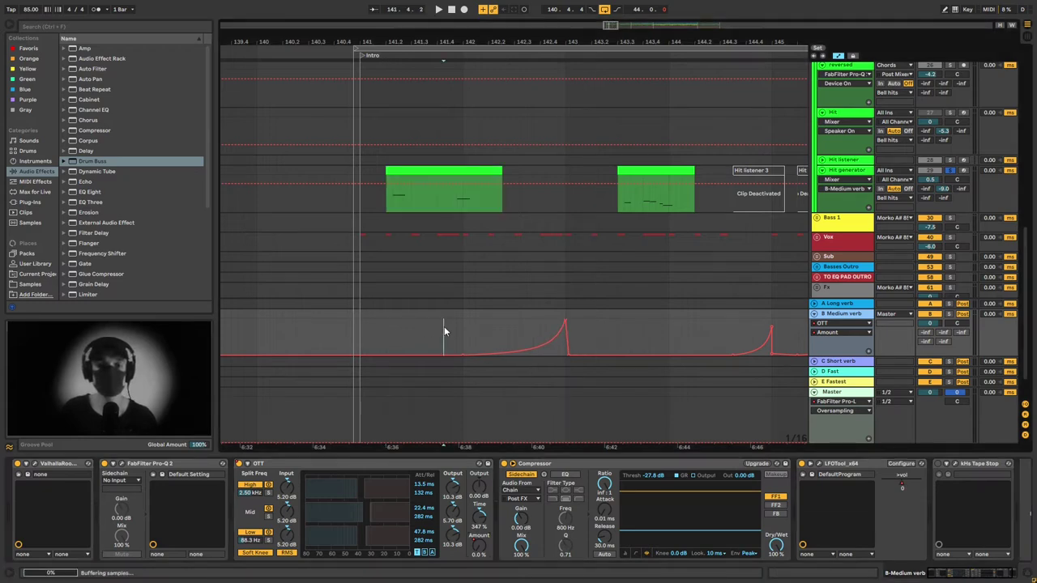
pyautogui.press('space')
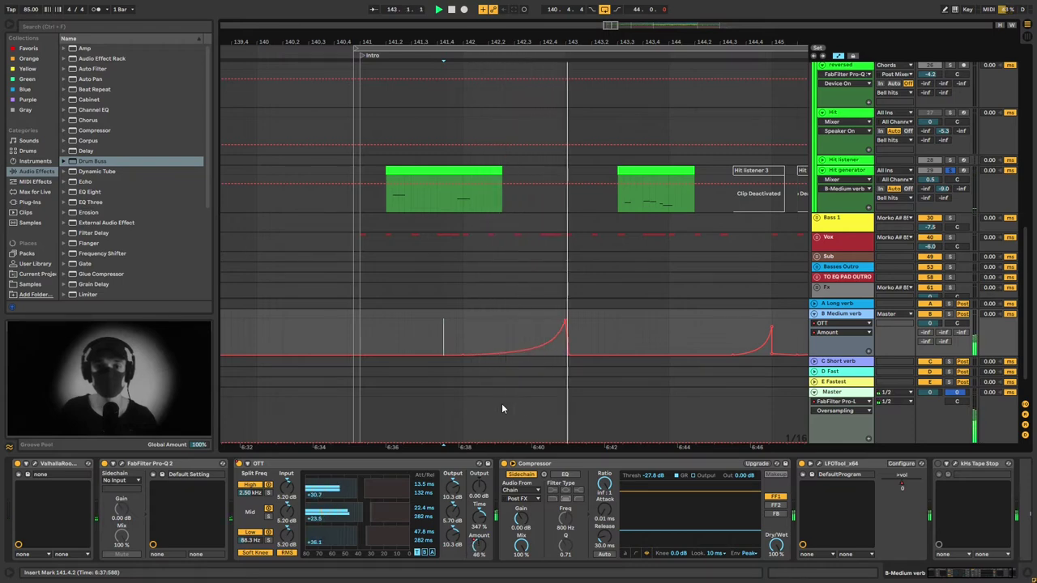
pyautogui.hotkey('ctrl', 'z')
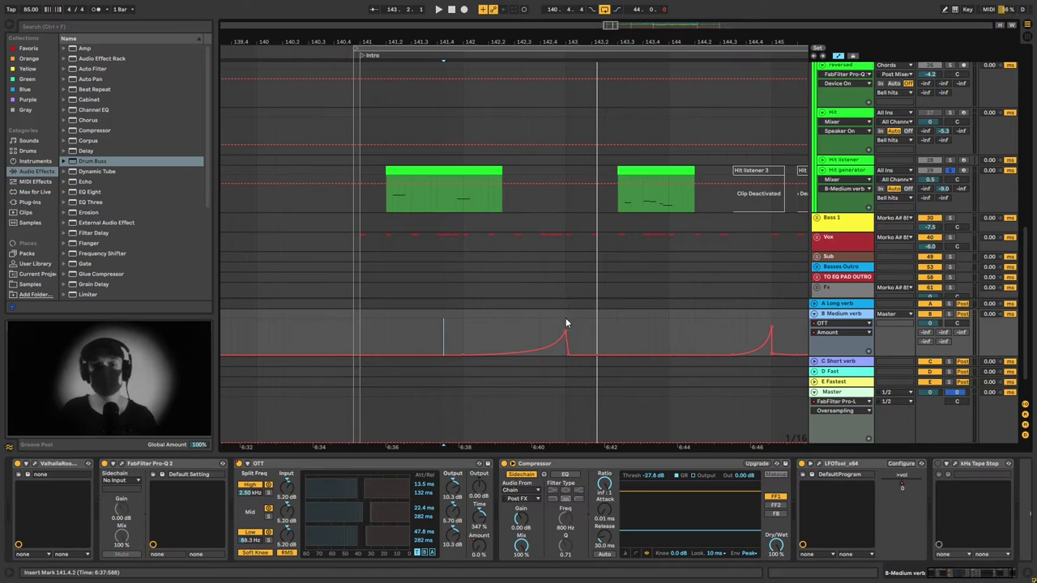
# Unsolo the Hit generator track with automation hidden, and unfold the Vox group to view its clips from 141.1.1.
pyautogui.click(949, 171)
pyautogui.press('a')
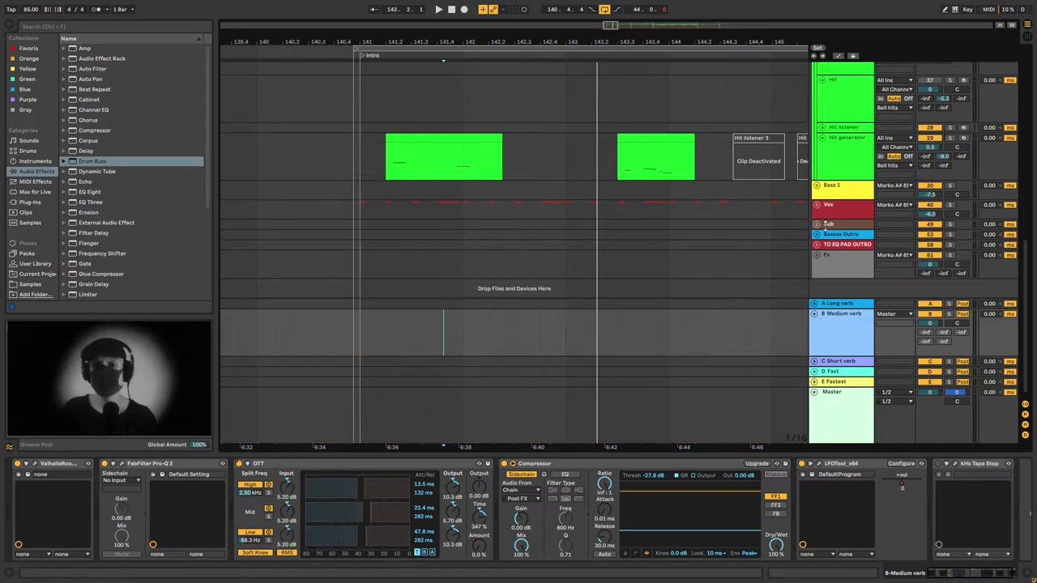
pyautogui.click(817, 206)
pyautogui.scroll(-1, 672, 229)
pyautogui.click(357, 213)
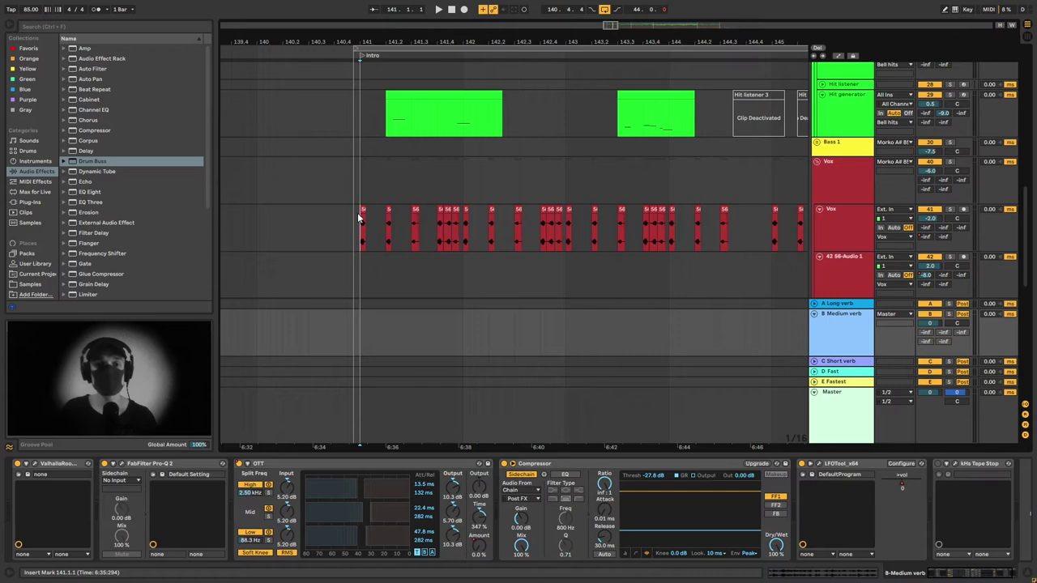
# Play the chopped vocal clips of the intro with the Vox track soloed.
pyautogui.scroll(-2, 392, 226)
pyautogui.scroll(1, 456, 237)
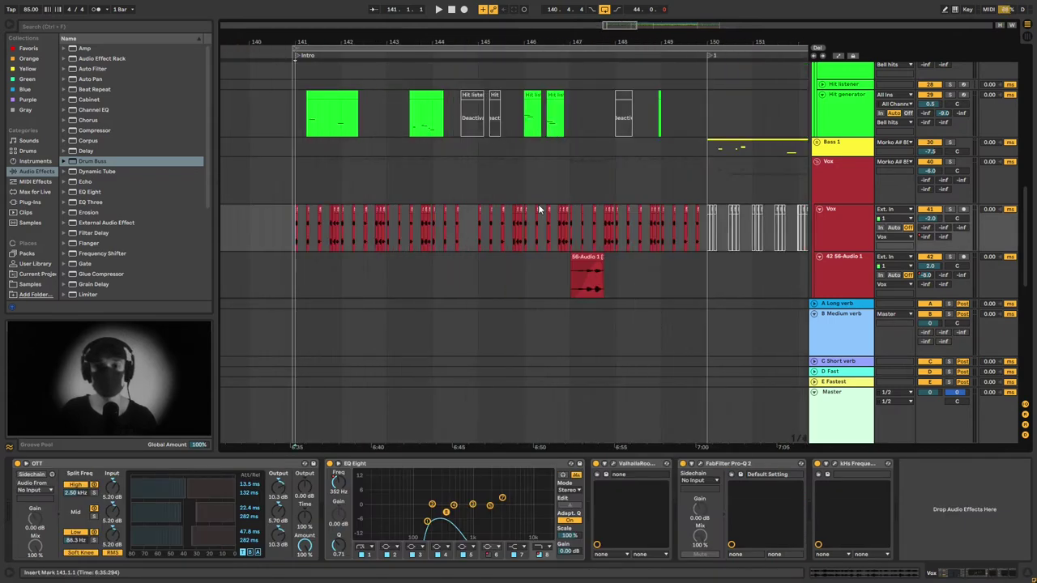
pyautogui.click(520, 214)
pyautogui.press('space')
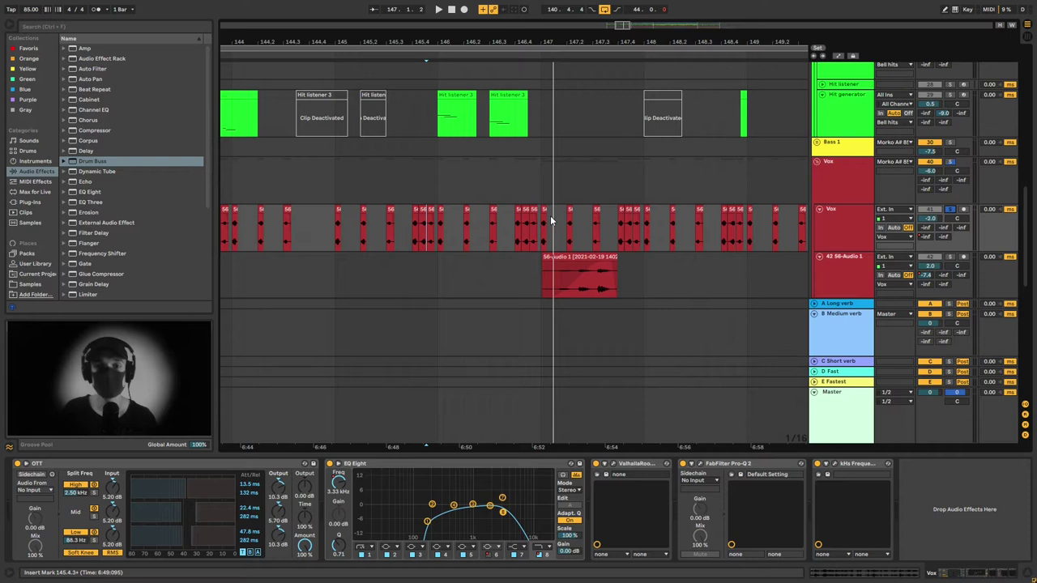
# Extend the Vox clip at bar 147 to span 146.4.4 to 149.2.1, and examine its full source waveform.
pyautogui.moveTo(544, 211); pyautogui.dragTo(805, 217)
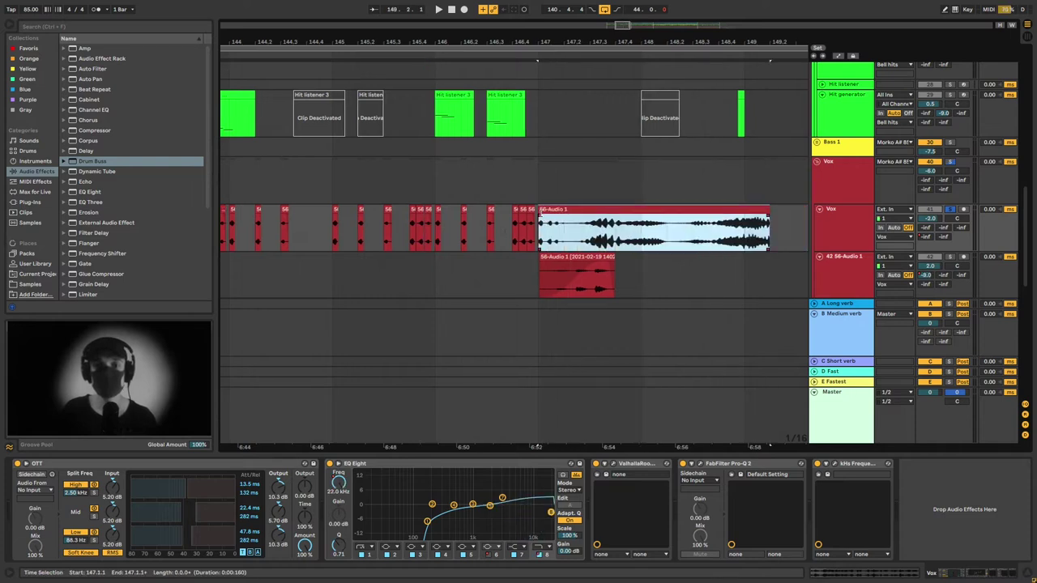
pyautogui.moveTo(541, 213); pyautogui.dragTo(178, 209)
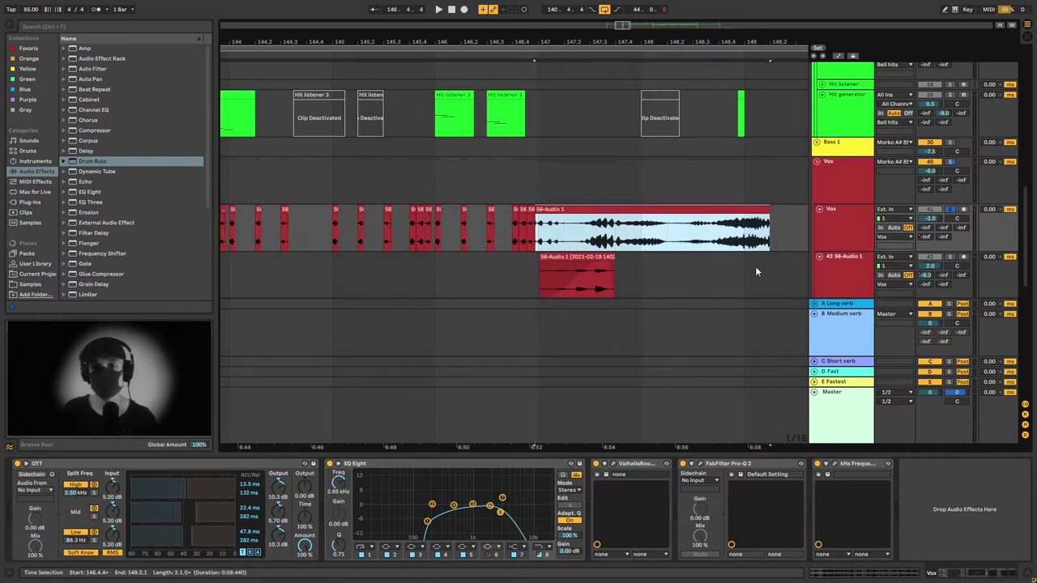
pyautogui.hotkey('shift', 'Tab')
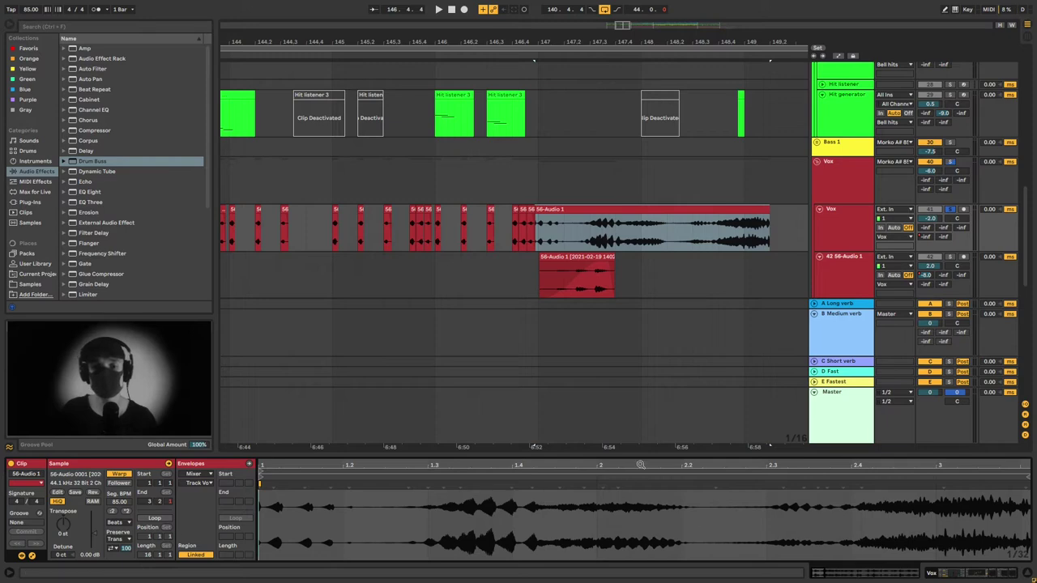
pyautogui.press('-')
pyautogui.press('-')
pyautogui.press('-')
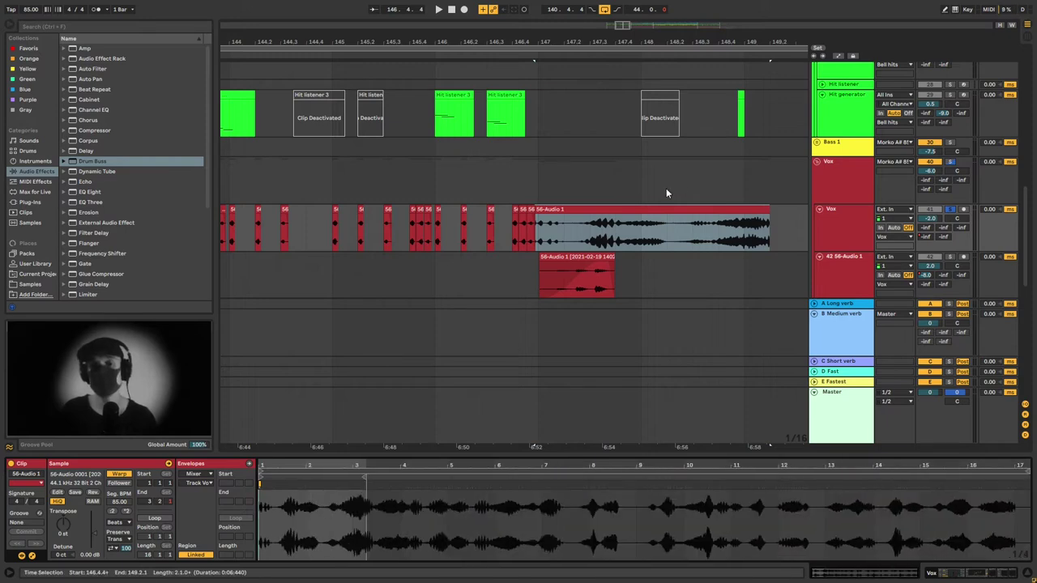
pyautogui.click(625, 205)
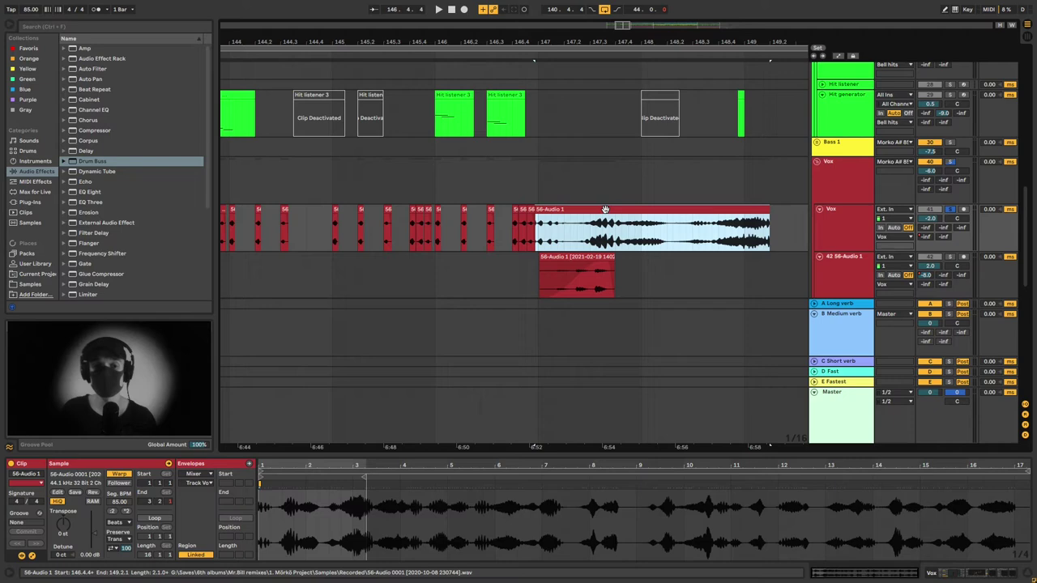
pyautogui.press('space')
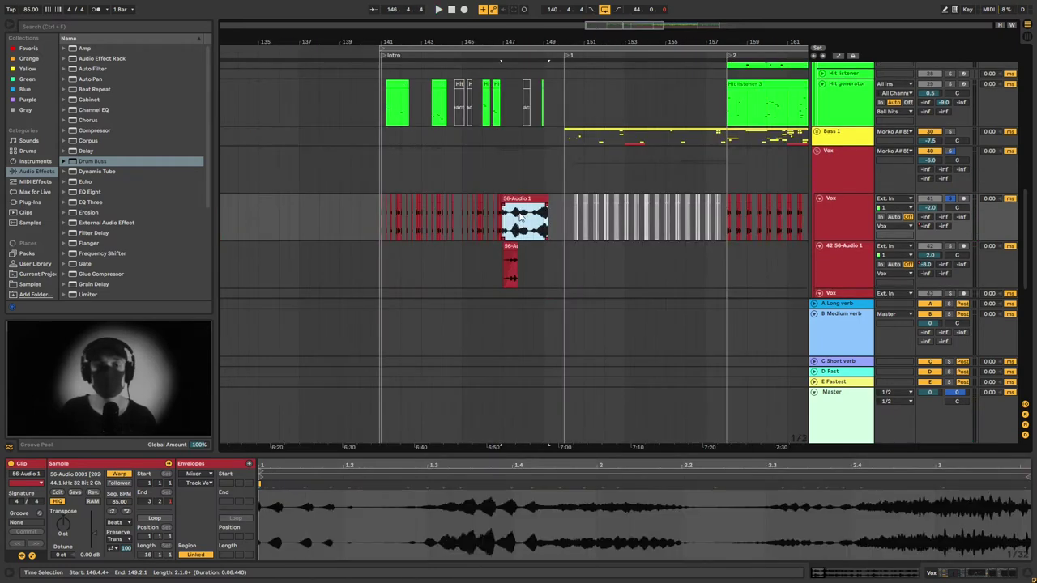
# Enable Warp on the first Rhodes clip of the intro and set it to Texture mode with Flux 0.00.
pyautogui.scroll(10, 476, 233)
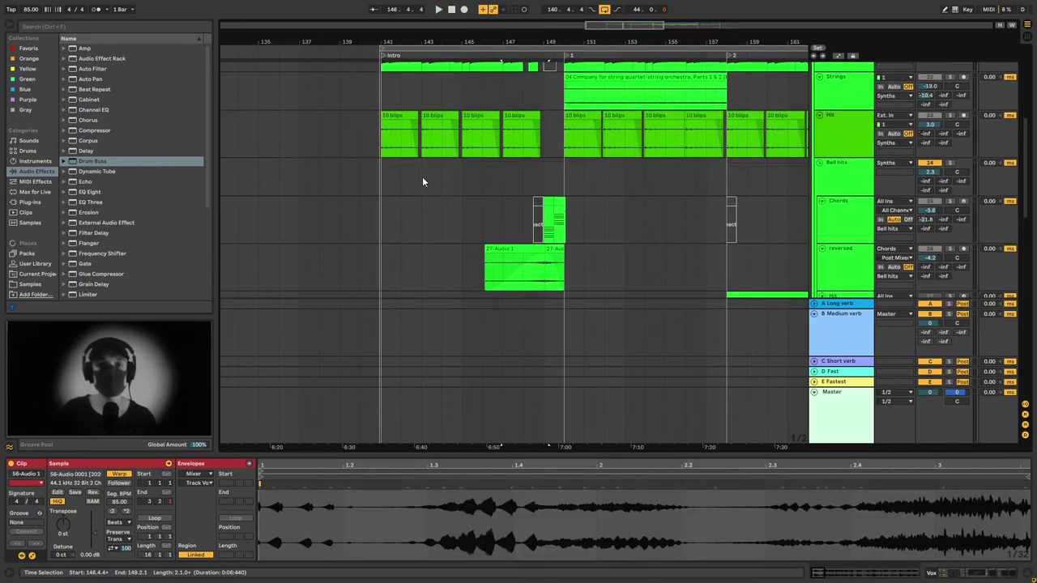
pyautogui.scroll(2, 412, 164)
pyautogui.click(412, 164)
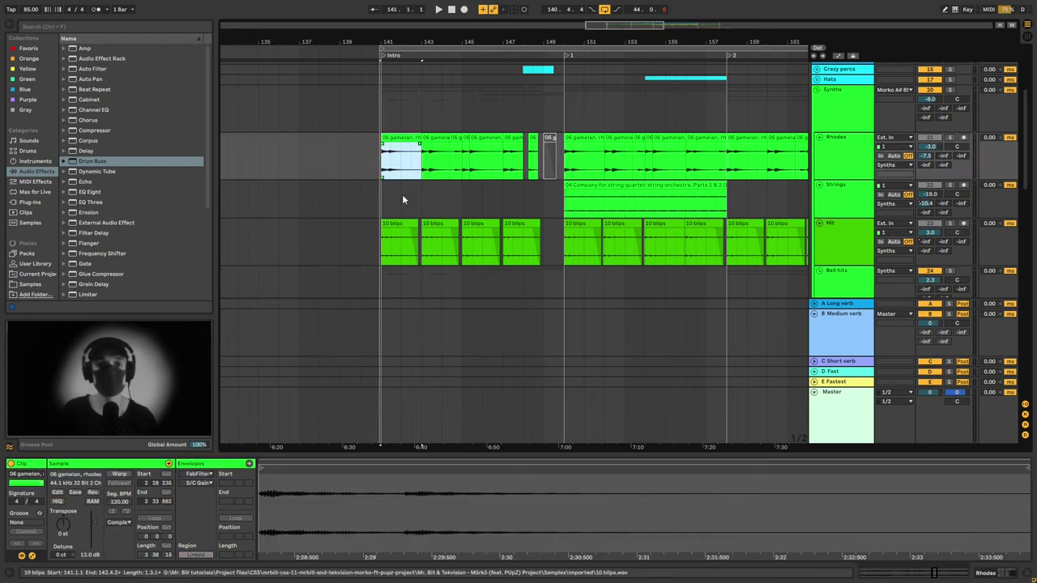
pyautogui.click(120, 475)
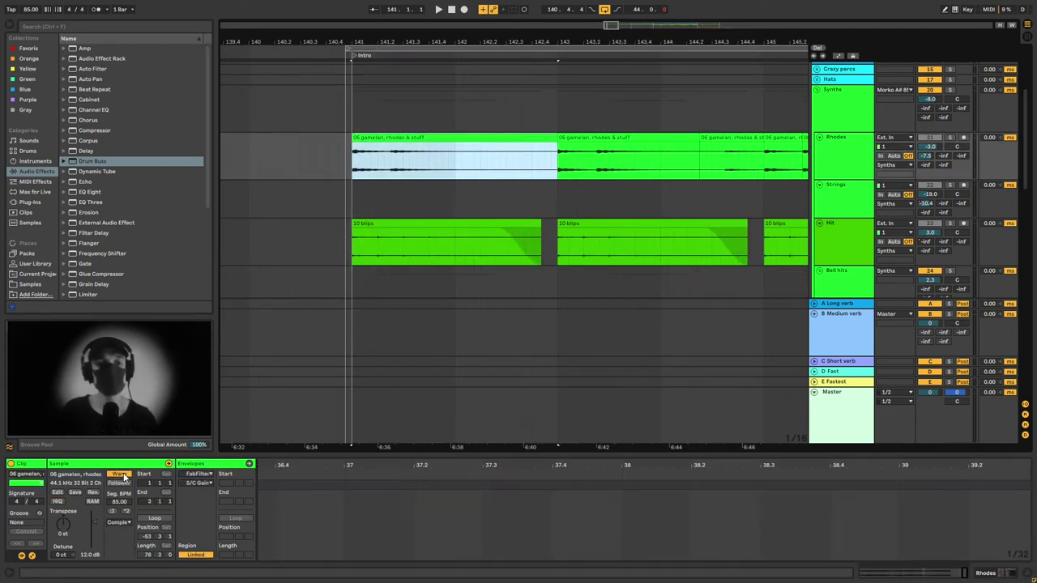
pyautogui.click(128, 522)
pyautogui.click(127, 548)
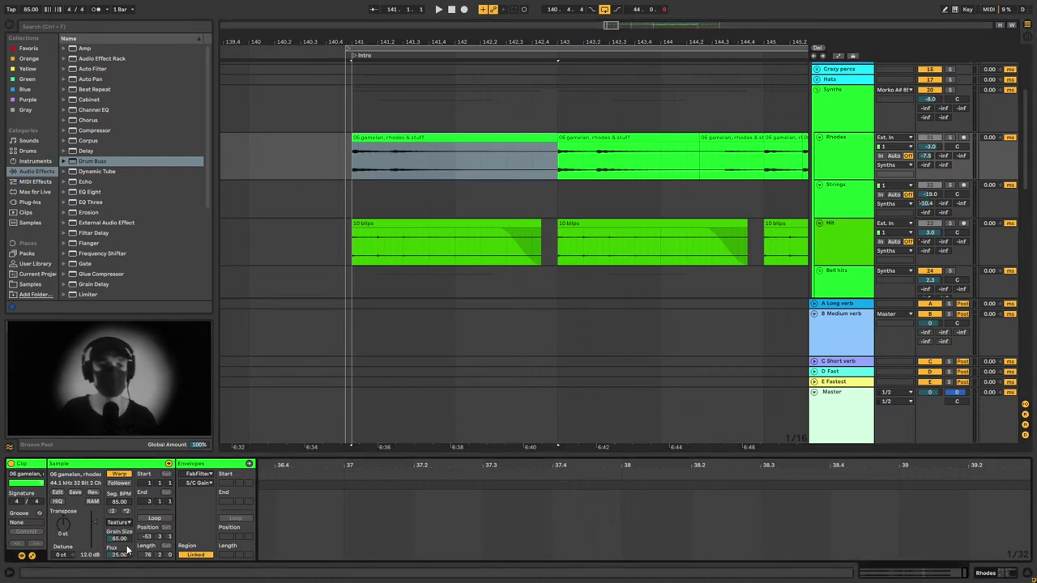
pyautogui.moveTo(122, 555); pyautogui.dragTo(122, 580)
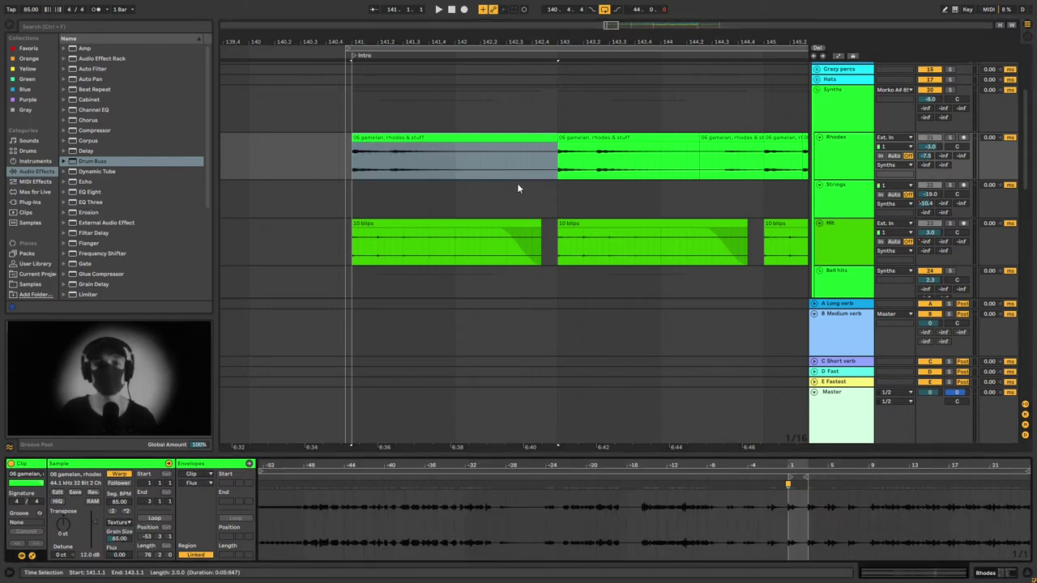
# Move the first Rhodes clip from the intro to the empty area at 121.1.1.
pyautogui.click(516, 137)
pyautogui.click(513, 149)
pyautogui.click(498, 140)
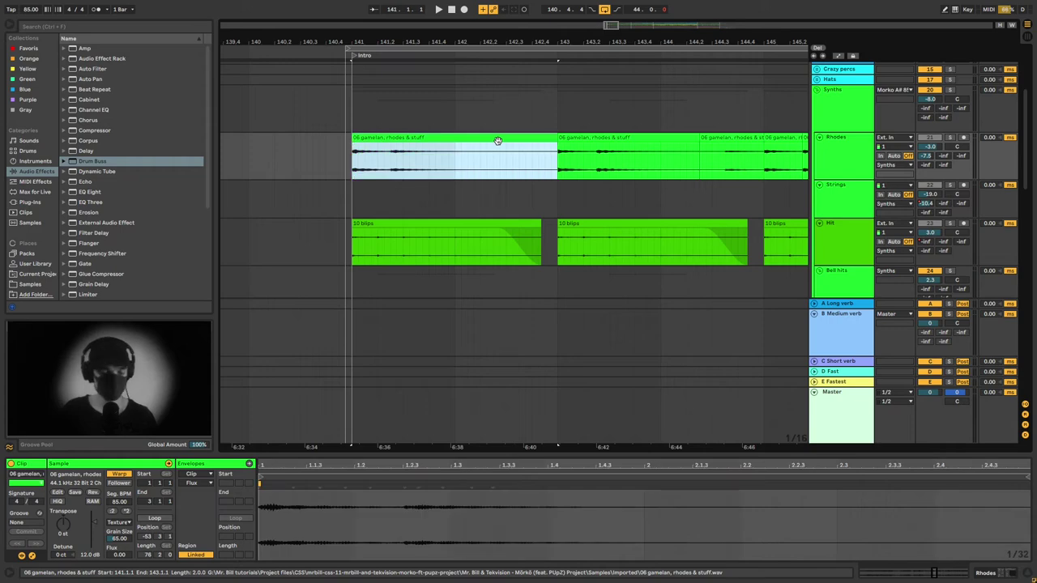
pyautogui.hotkey('ctrl', 'x')
pyautogui.scroll(-1, 493, 146)
pyautogui.scroll(-8, 451, 136)
pyautogui.click(368, 125)
pyautogui.hotkey('ctrl', 'v')
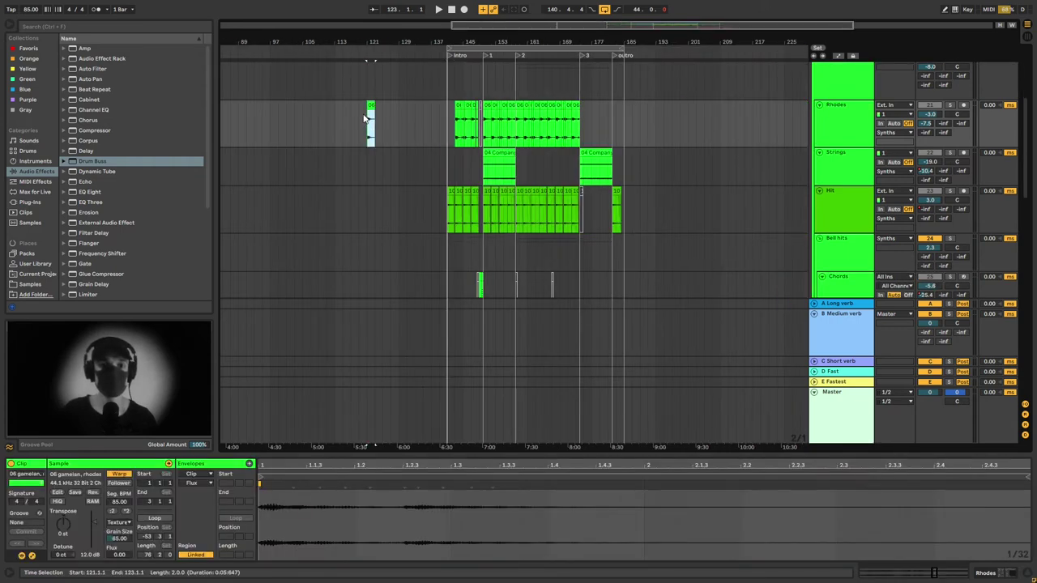
# Extend the moved Rhodes clip to 124.3.2 and set its segment BPM to 445.00.
pyautogui.scroll(6, 364, 119)
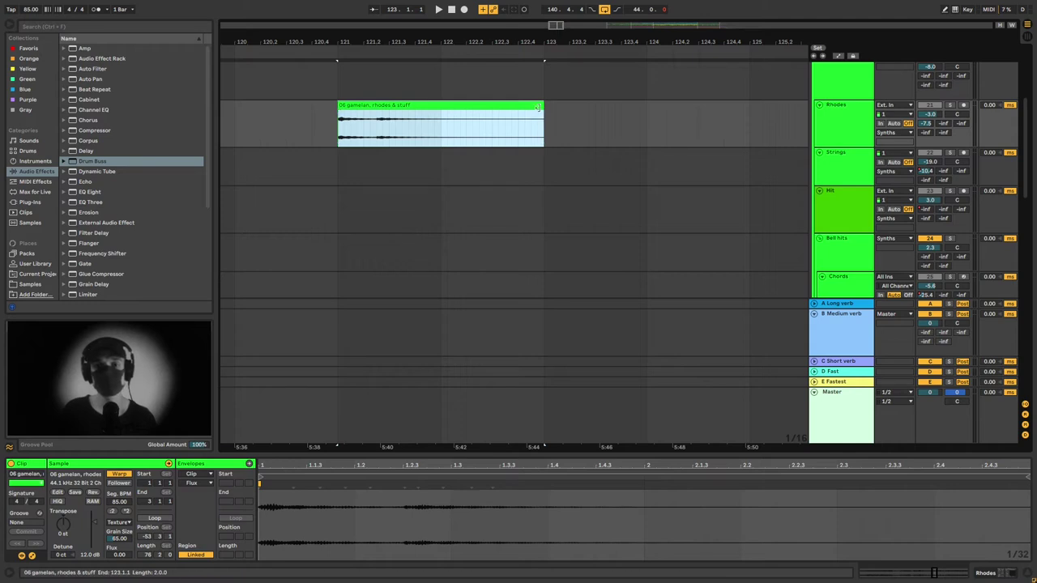
pyautogui.moveTo(542, 107); pyautogui.dragTo(653, 109)
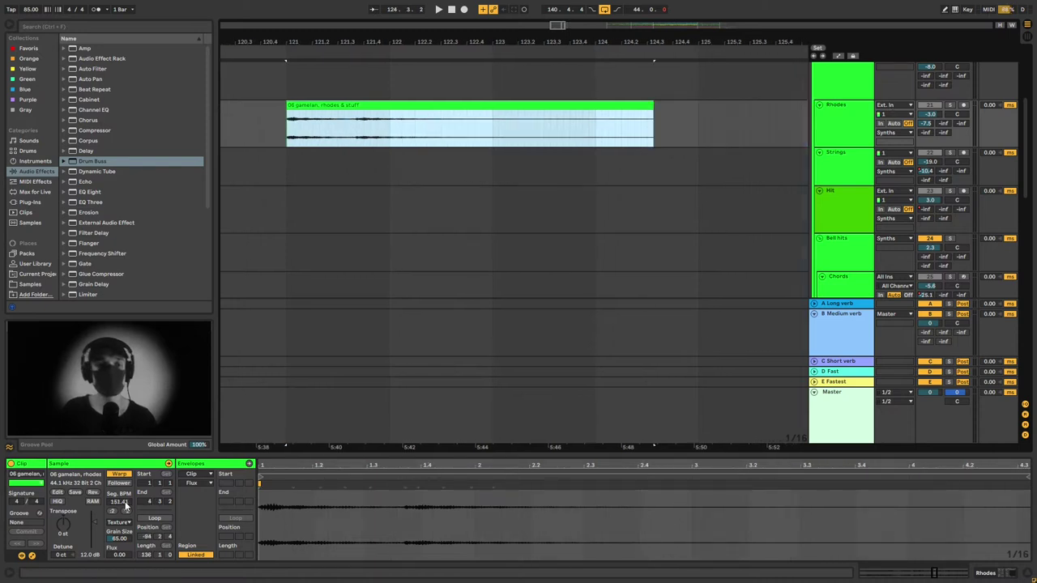
pyautogui.moveTo(123, 507)
pyautogui.mouseDown()
pyautogui.moveTo(123, 458)
pyautogui.moveTo(125, 507)
pyautogui.mouseUp()
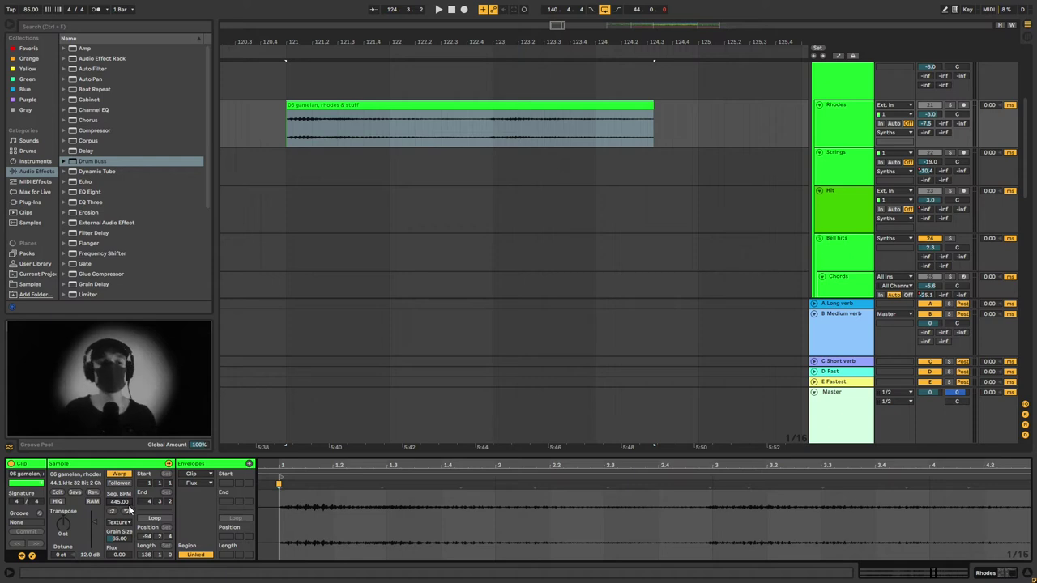
# Play the time-stretched Rhodes clip in solo from 121.1.1.
pyautogui.click(298, 141)
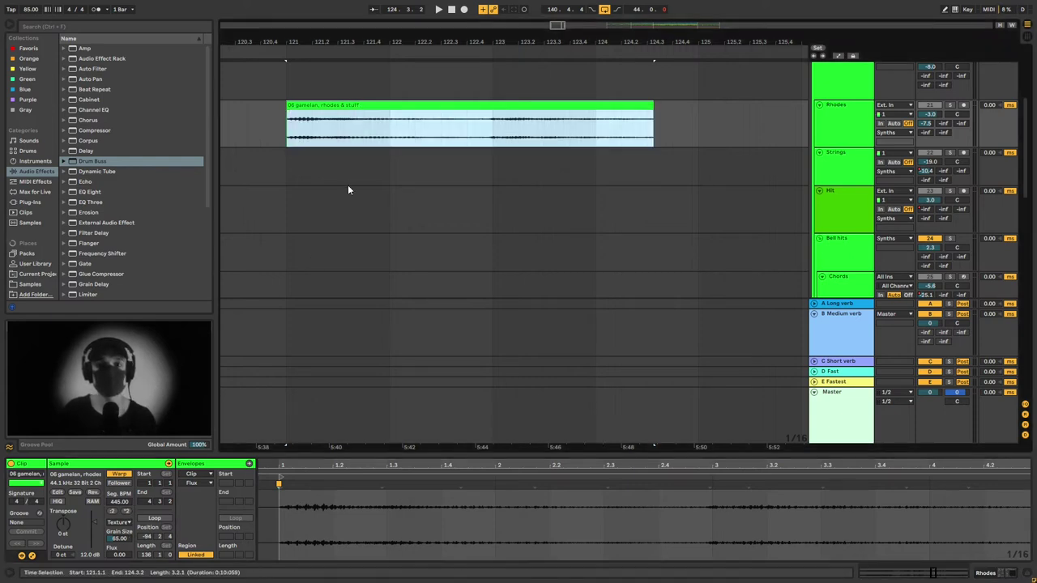
pyautogui.press('space')
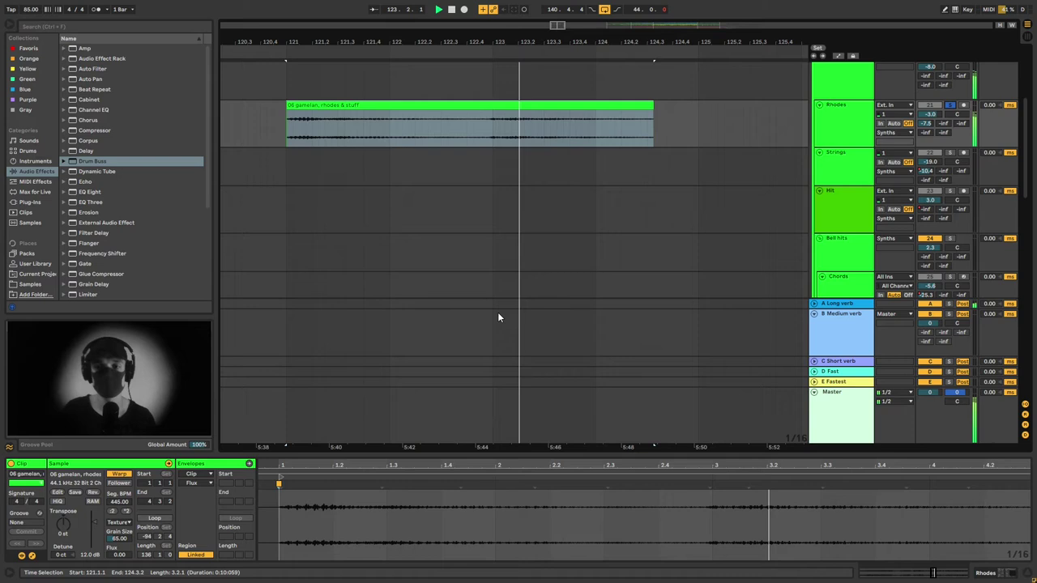
pyautogui.click(441, 138)
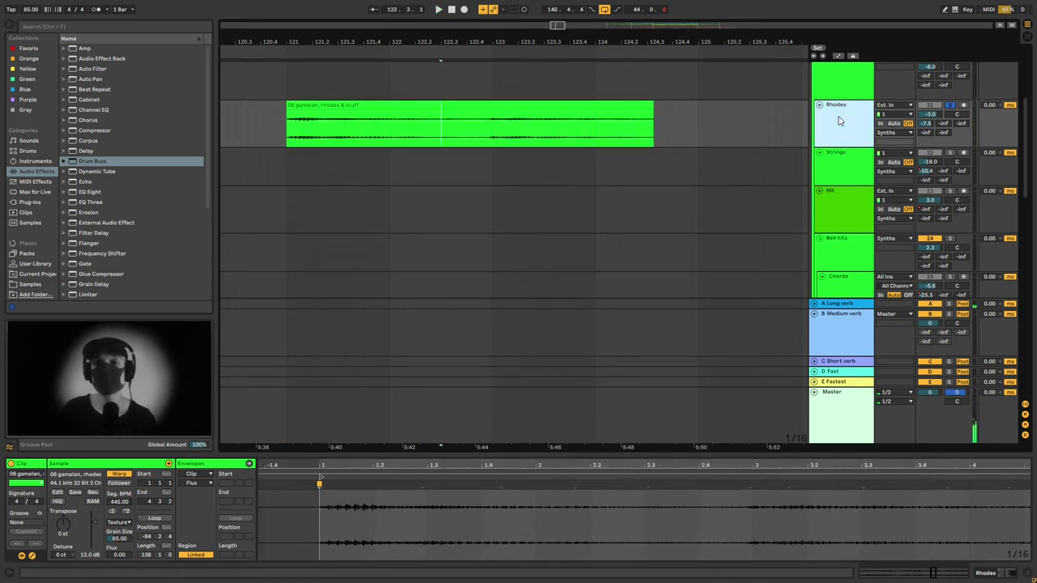
# Play the Rhodes clip from 122.3.4 while varying its Grain Size, ending at 2.00.
pyautogui.moveTo(118, 539); pyautogui.dragTo(118, 518)
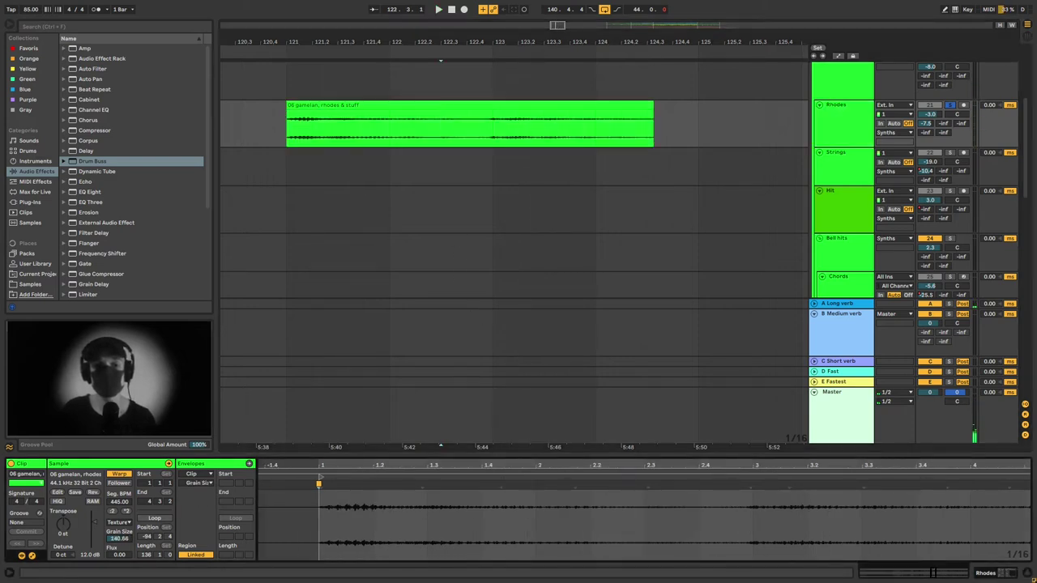
pyautogui.click(461, 126)
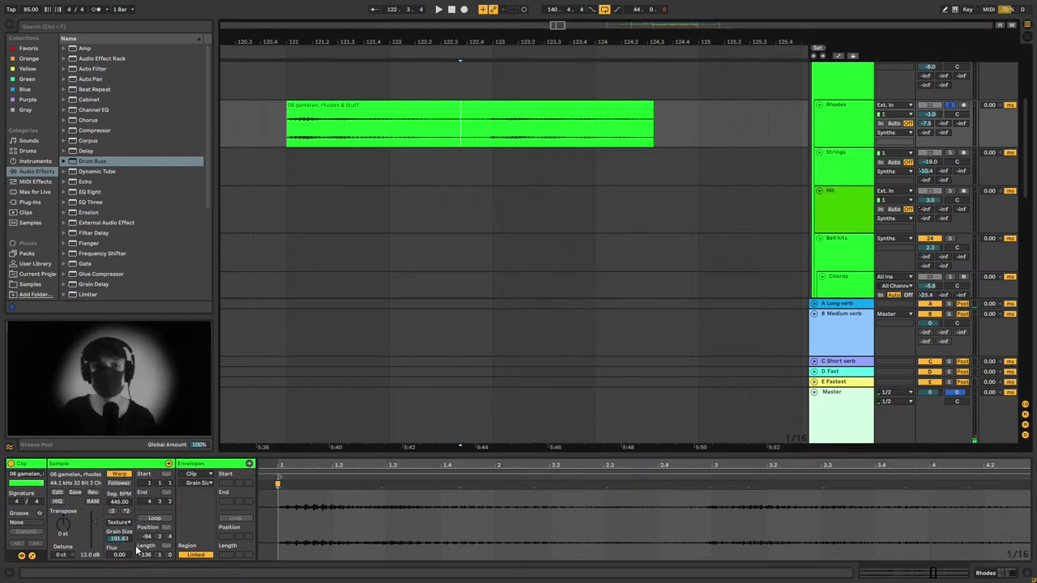
pyautogui.press('space')
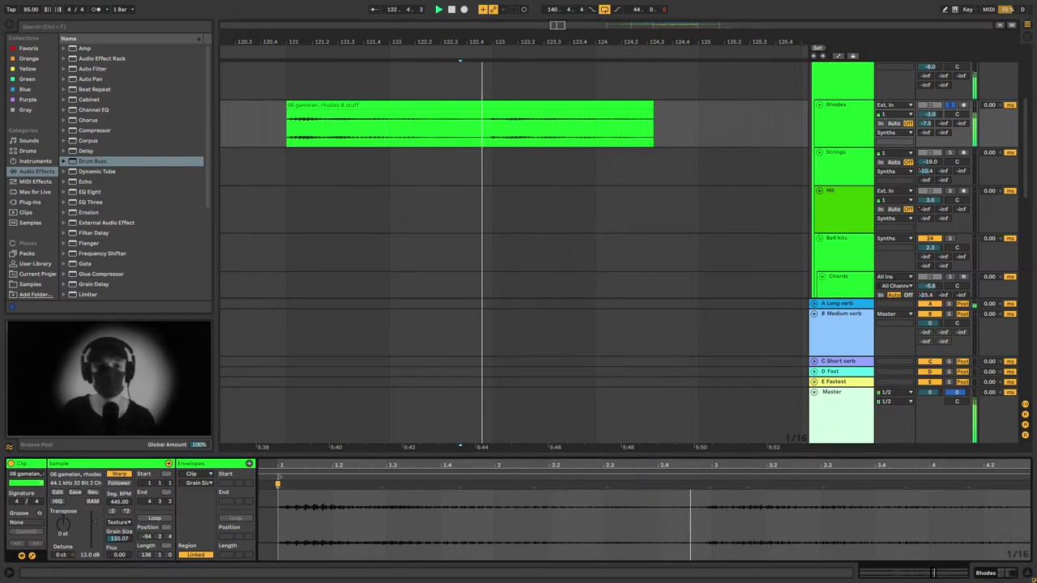
pyautogui.moveTo(118, 538); pyautogui.dragTo(118, 559)
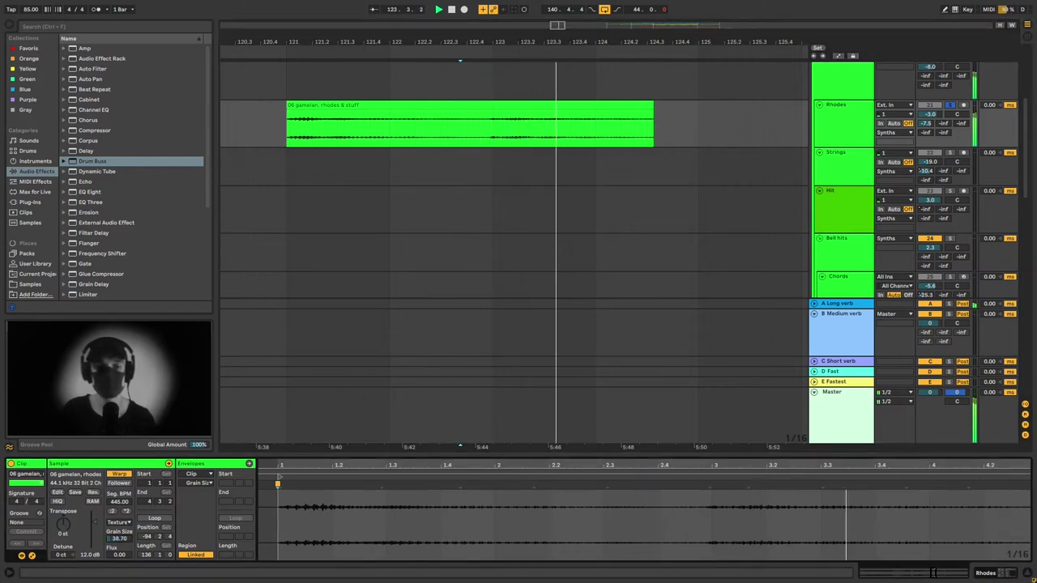
pyautogui.press('space')
pyautogui.press('space')
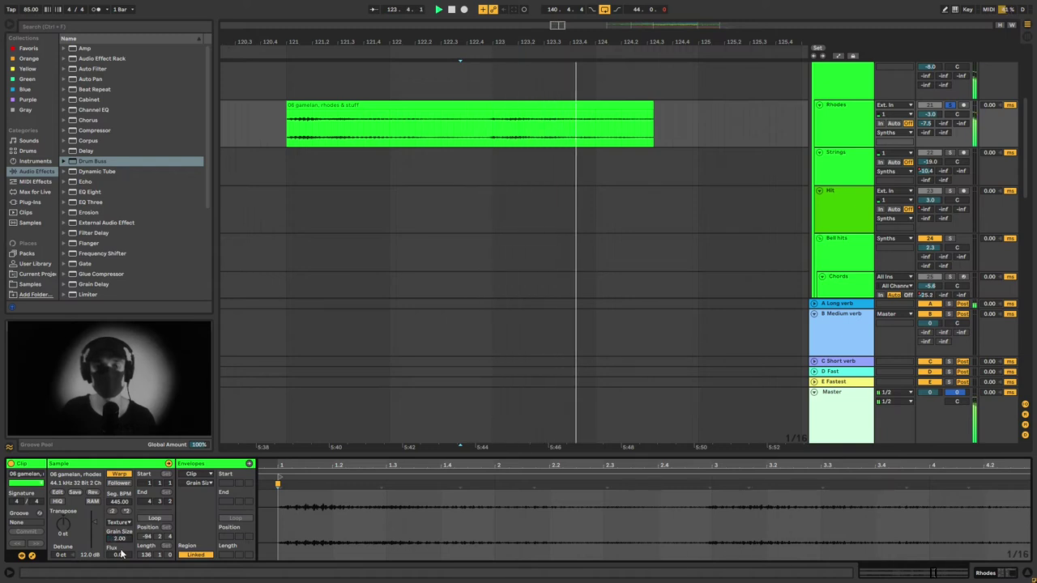
pyautogui.press('space')
# Undo the Grain Size, segment BPM, length and position changes made to the Rhodes clip.
pyautogui.scroll(-6, 548, 136)
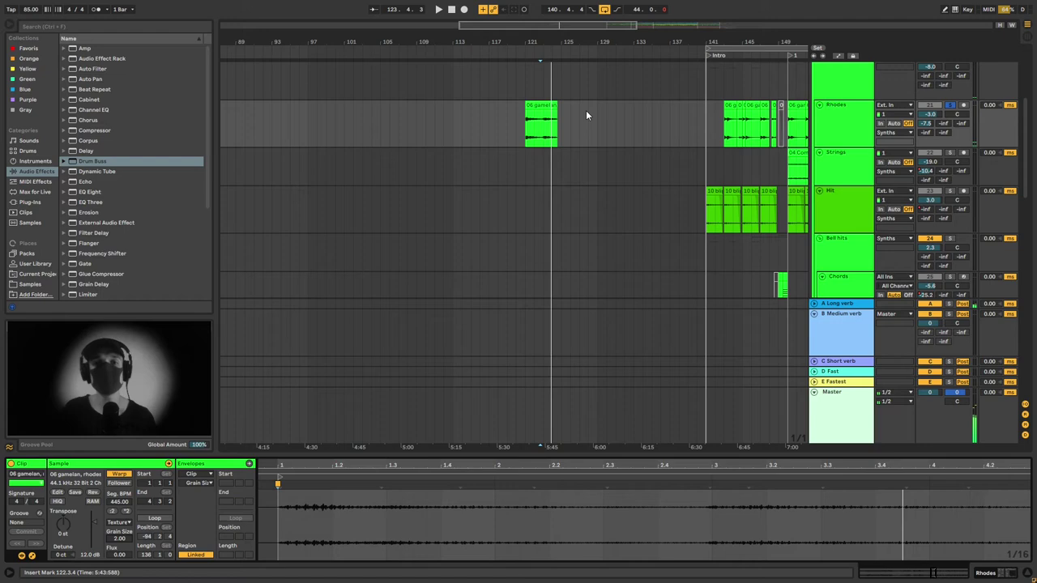
pyautogui.hotkey('ctrl', 'z')
pyautogui.hotkey('ctrl', 'z')
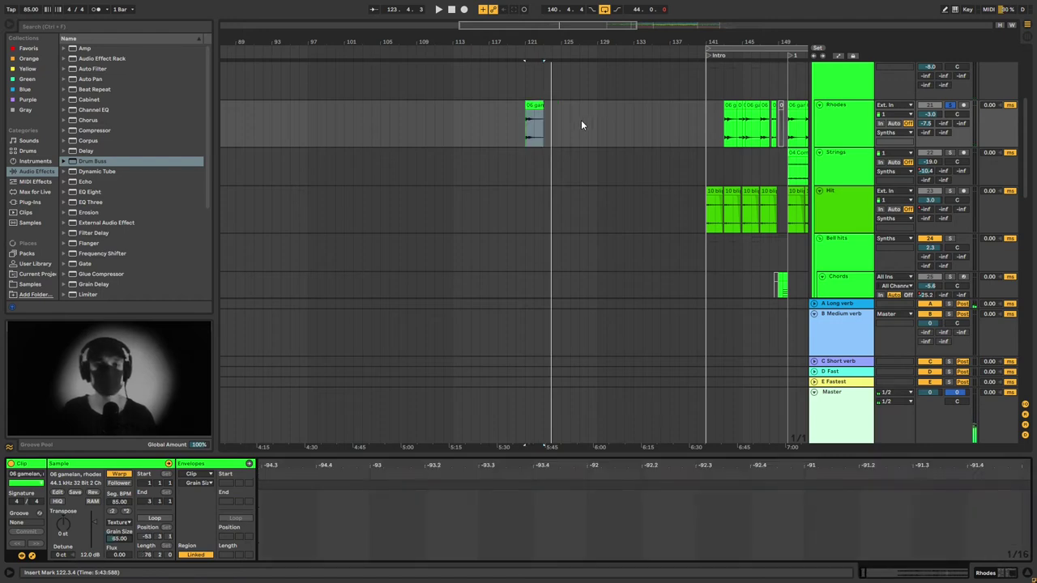
pyautogui.hotkey('ctrl', 'z')
pyautogui.hotkey('ctrl', 'z')
# Return to the Vox group's clips in the intro and select the extended vocal clip at bar 147.
pyautogui.scroll(8, 748, 258)
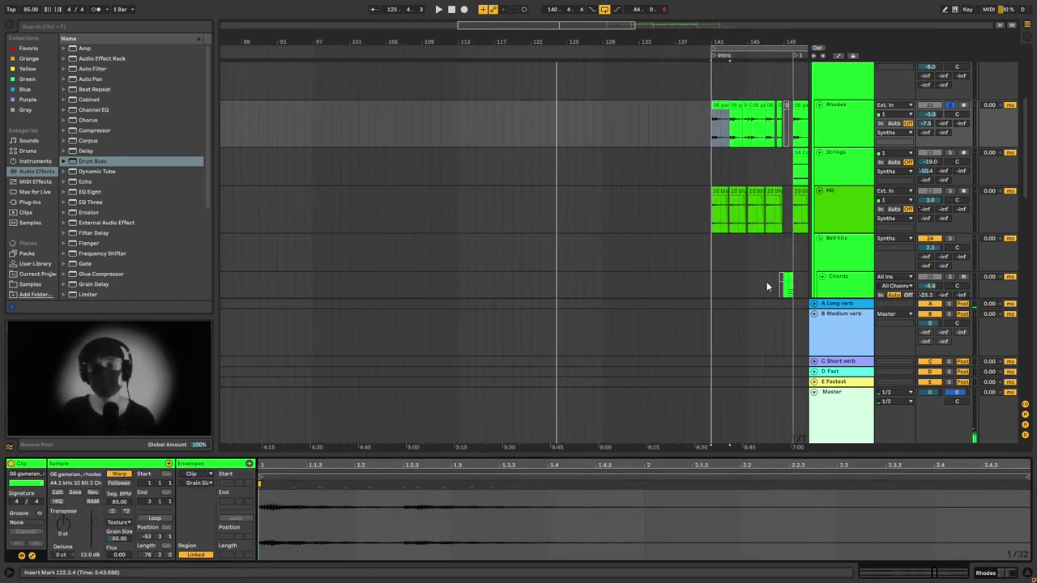
pyautogui.scroll(-4, 766, 281)
pyautogui.click(819, 285)
pyautogui.scroll(-3, 819, 213)
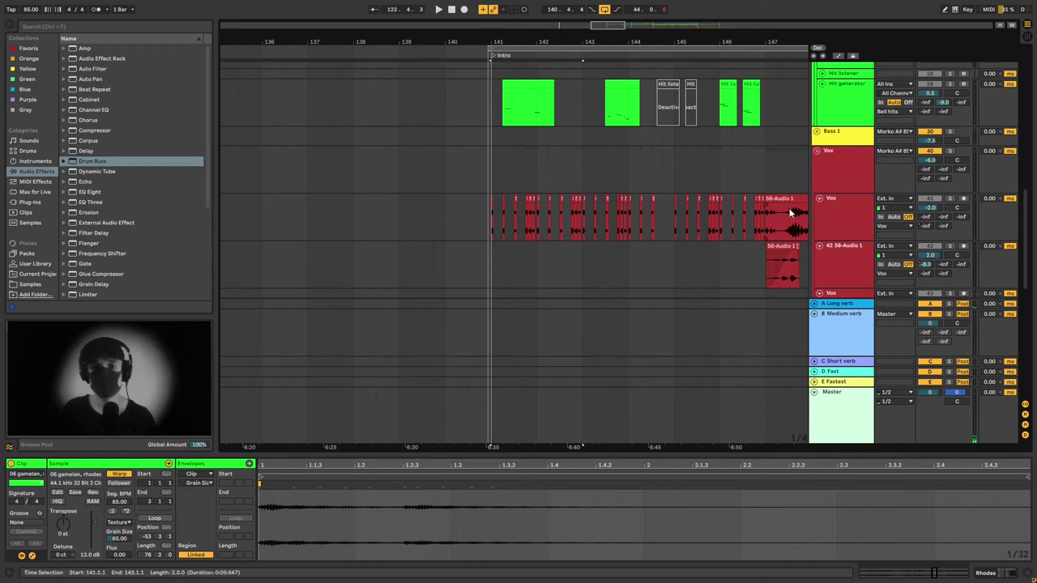
pyautogui.click(788, 200)
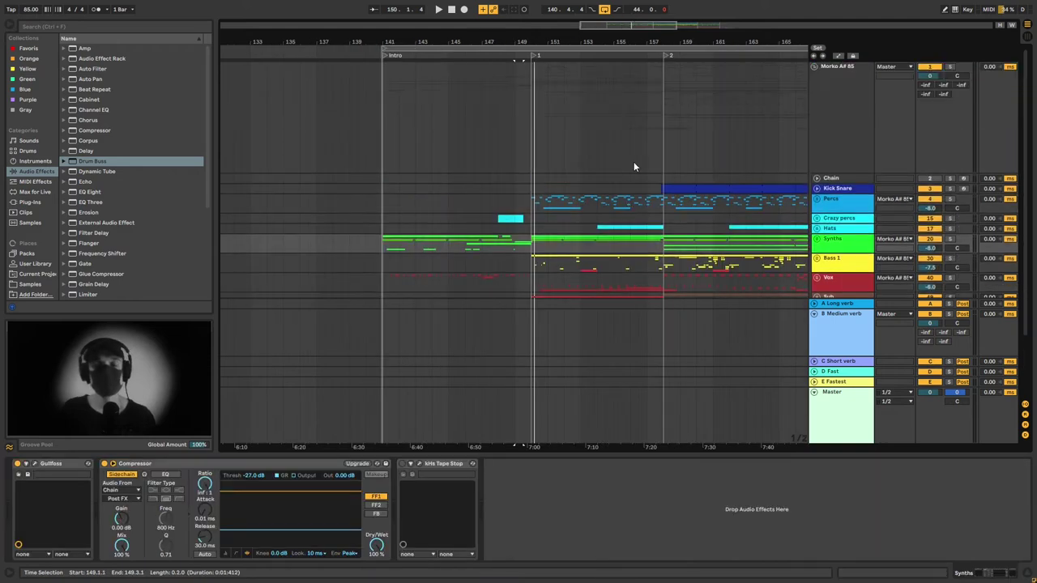
# Show sections 1 to 3 in the arrangement, mark bars 150 to 158 on the Percs track and place the insert marker at 158.1.1.
pyautogui.scroll(-2, 636, 166)
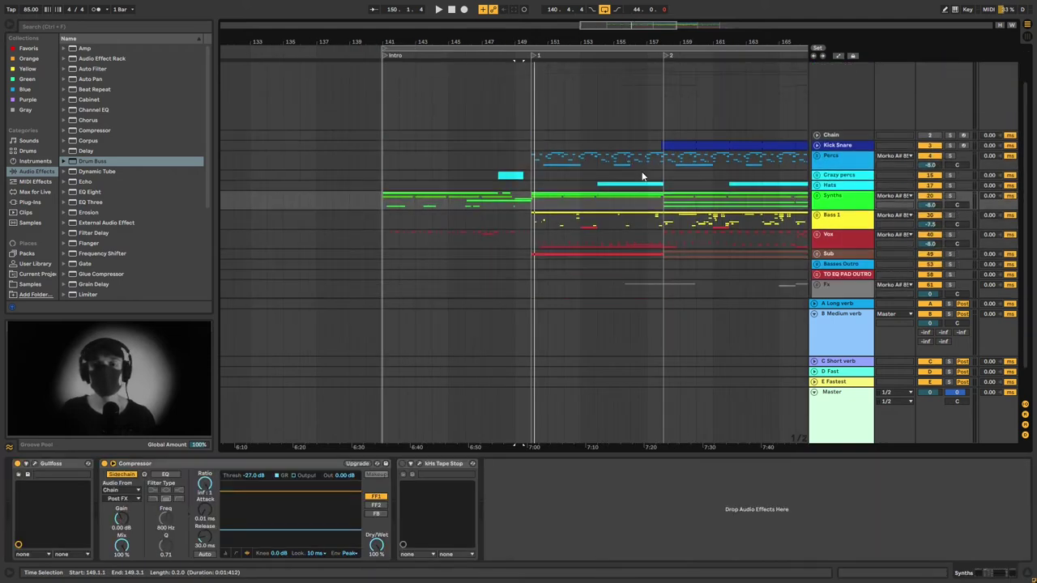
pyautogui.scroll(2, 642, 176)
pyautogui.moveTo(636, 23); pyautogui.dragTo(680, 7)
pyautogui.moveTo(370, 203); pyautogui.dragTo(449, 206)
pyautogui.click(454, 208)
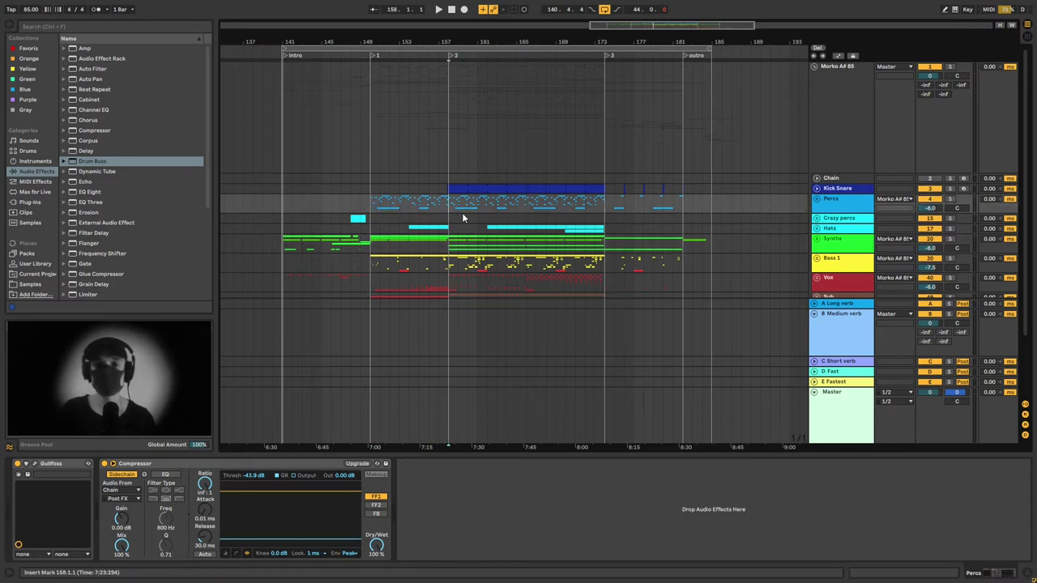
# Play section 2 of the arrangement from bar 158 with playback Follow turned on.
pyautogui.scroll(-4, 466, 217)
pyautogui.scroll(2, 491, 212)
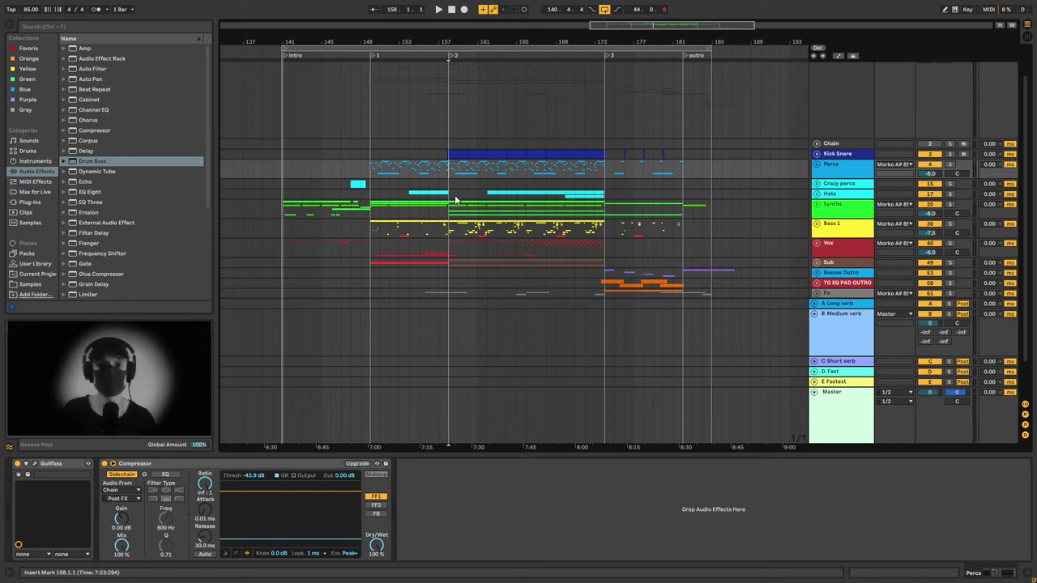
pyautogui.press('space')
pyautogui.scroll(3, 477, 179)
pyautogui.click(375, 9)
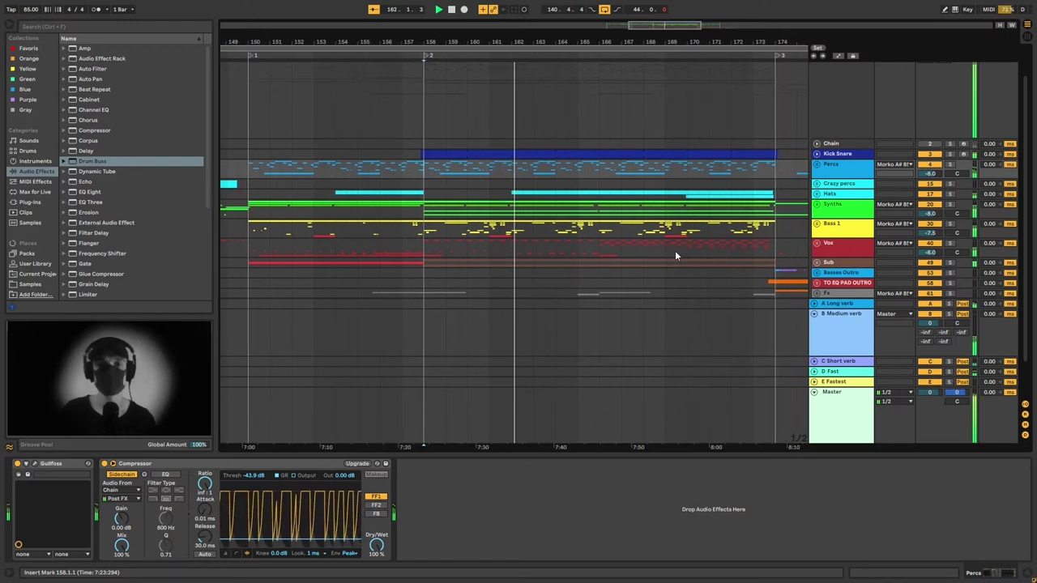
pyautogui.press('space')
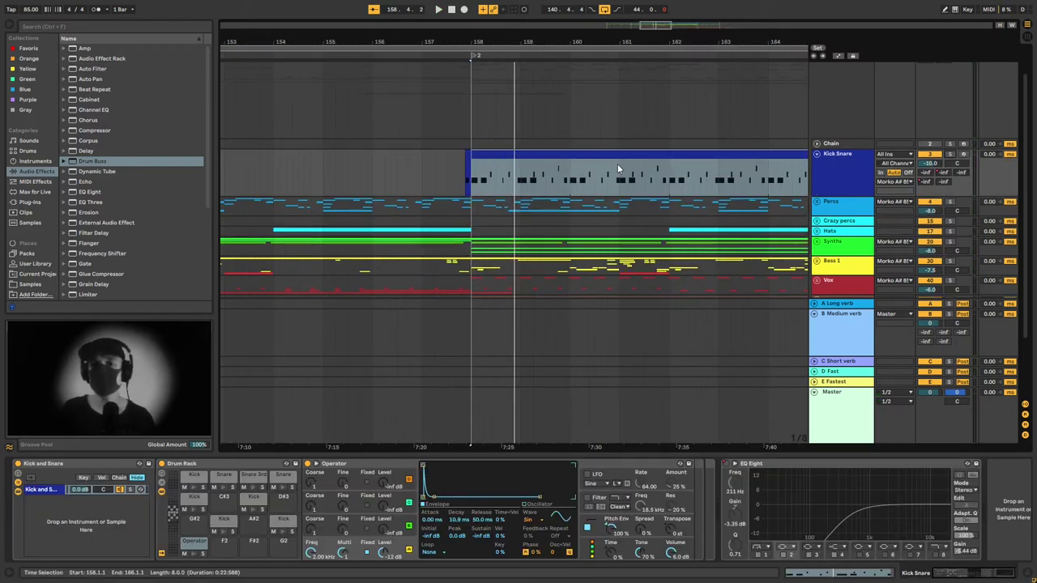
# Solo the Kick Snare track and play its clip from 158.1.1.
pyautogui.scroll(-2, 618, 169)
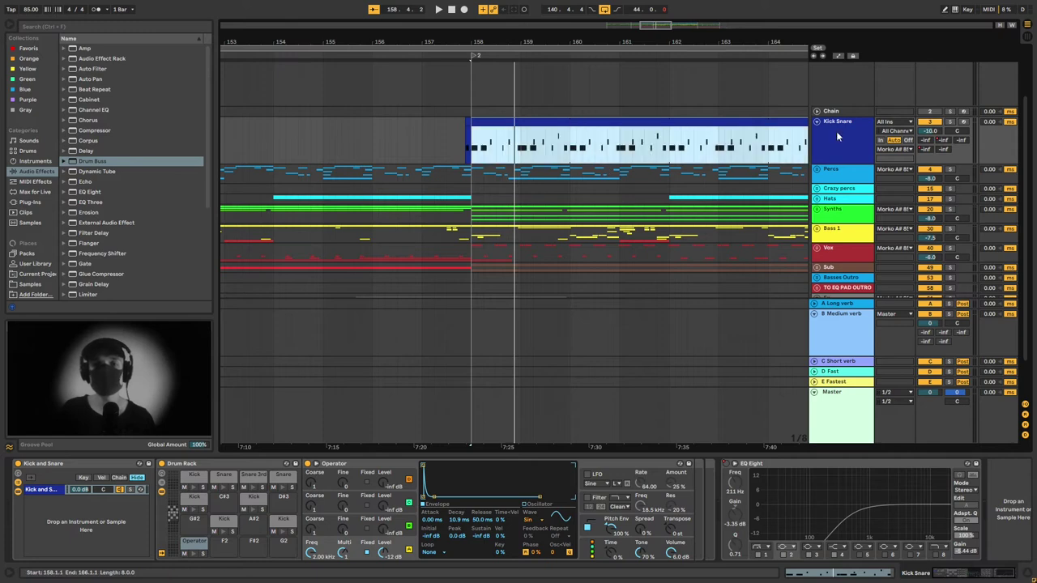
pyautogui.click(930, 122)
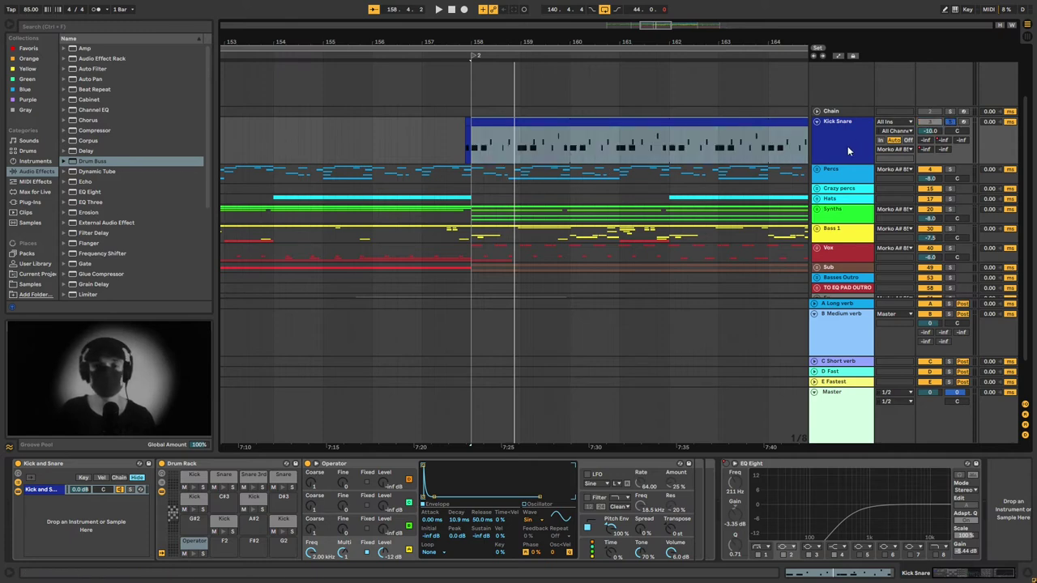
pyautogui.press('space')
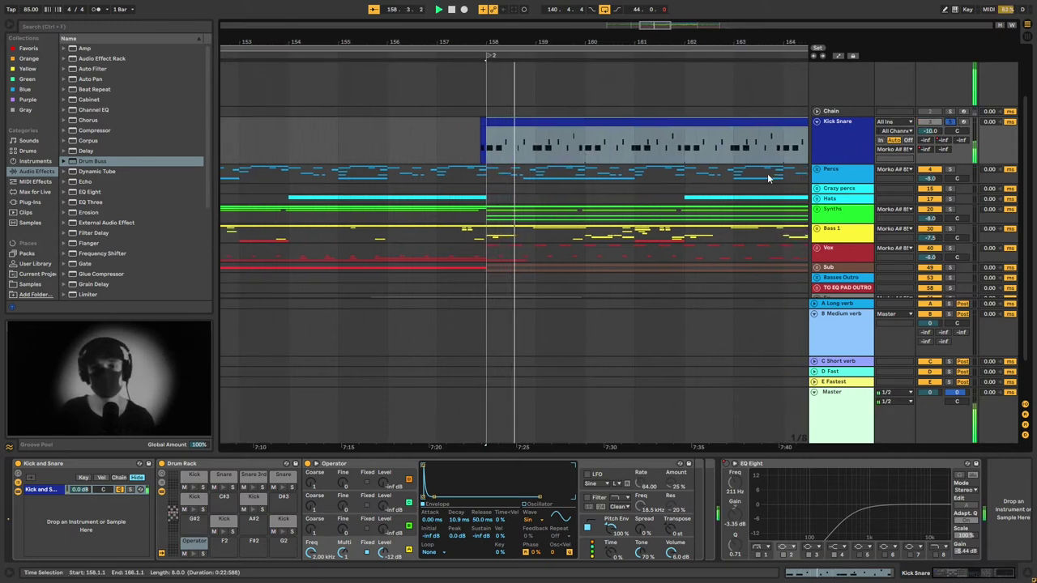
# Unfold and solo the Percs group, then play it from bar 158 while going through its Main percs and IDM fills tracks.
pyautogui.click(817, 169)
pyautogui.scroll(-3, 634, 180)
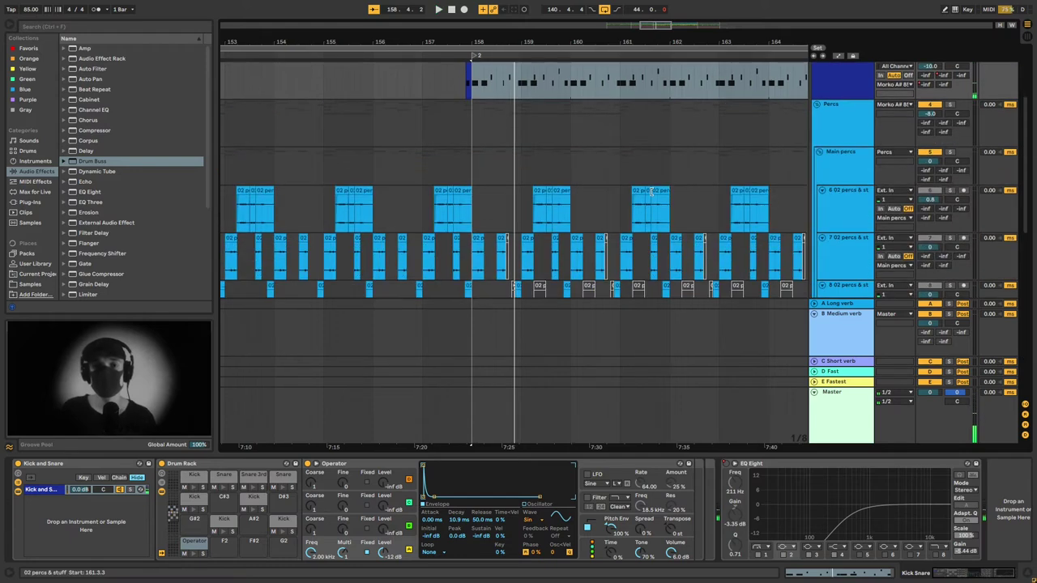
pyautogui.scroll(-5, 635, 182)
pyautogui.scroll(3, 667, 191)
pyautogui.scroll(3, 667, 192)
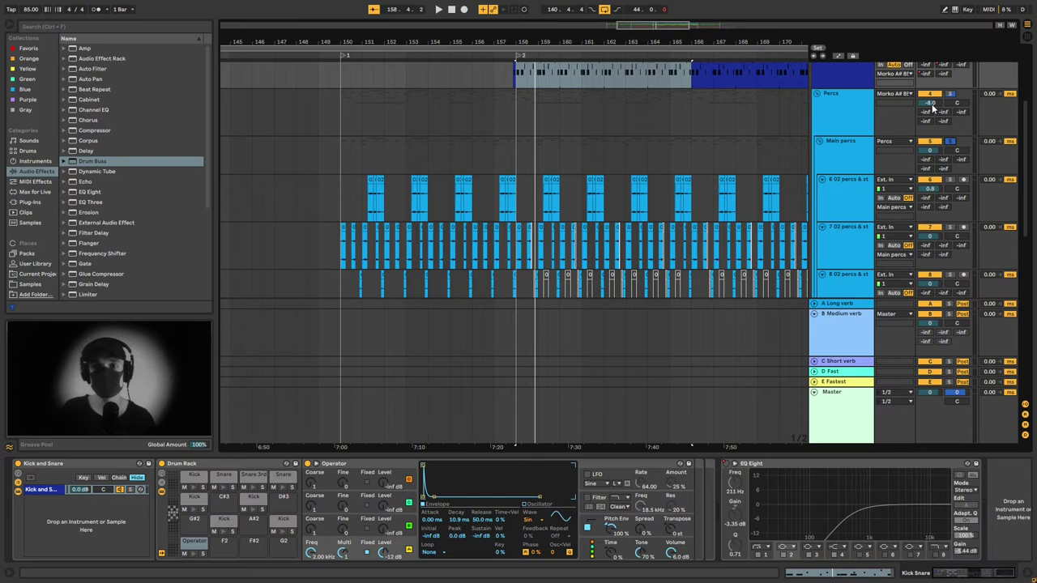
pyautogui.press('space')
pyautogui.scroll(-6, 567, 166)
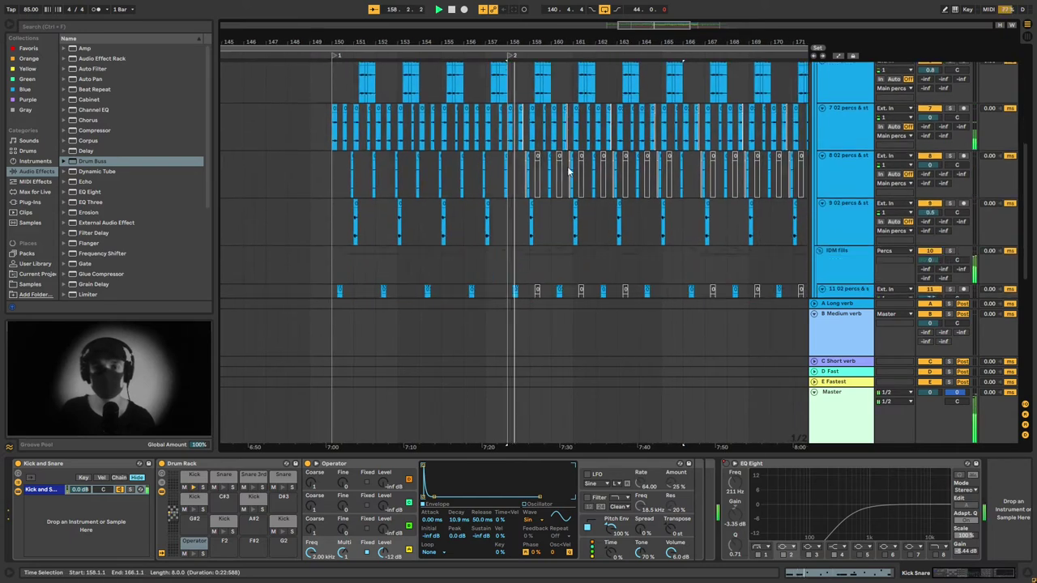
pyautogui.scroll(-2, 573, 179)
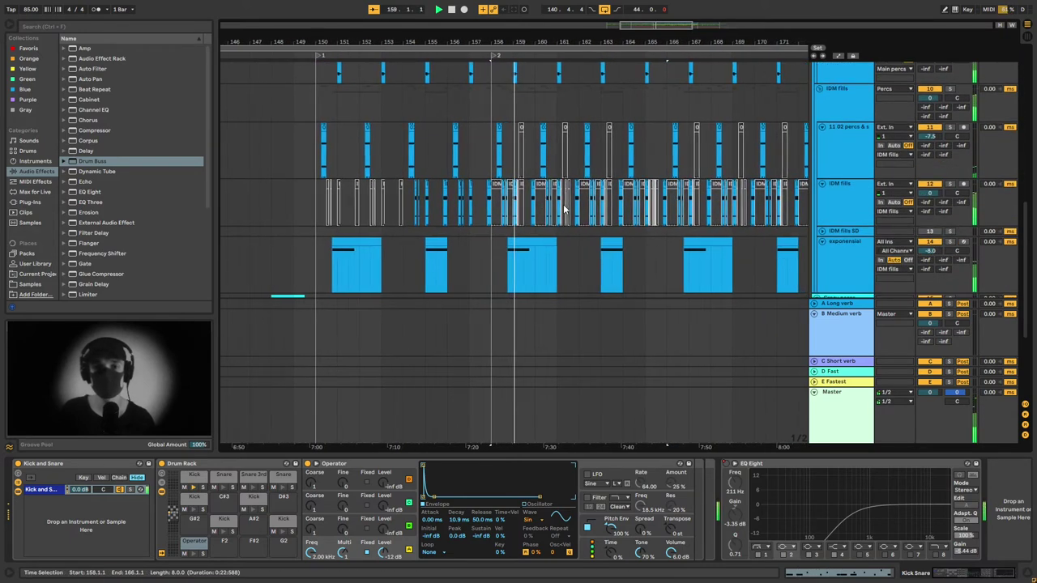
pyautogui.scroll(-2, 558, 210)
# Solo track 7 of the Main percs and place the insert marker at 165.1.4 on track 9.
pyautogui.scroll(3, 558, 209)
pyautogui.scroll(4, 558, 209)
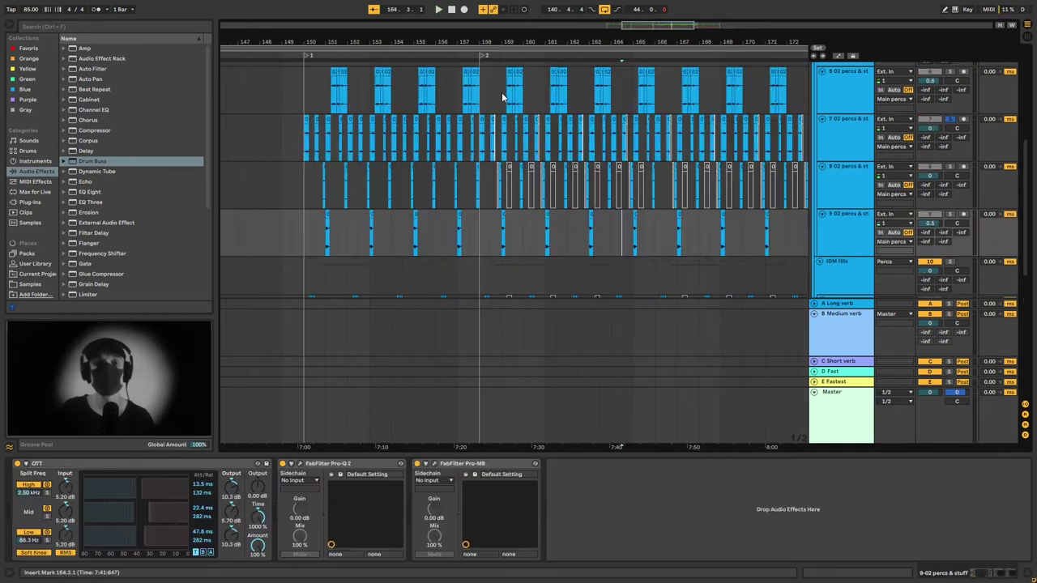
pyautogui.moveTo(490, 92); pyautogui.dragTo(644, 227)
pyautogui.click(638, 229)
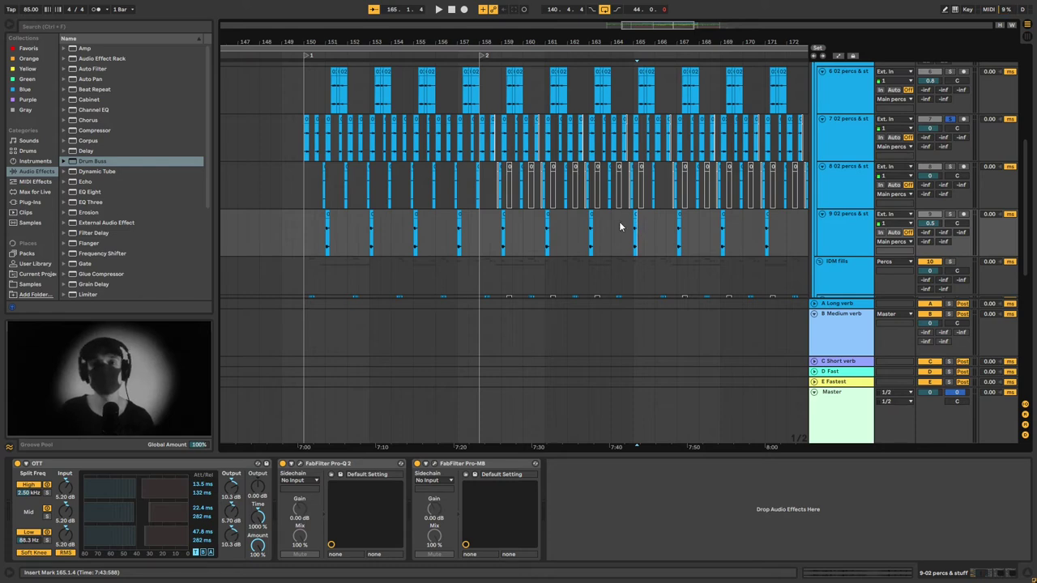
# Extend the looped clip at 160.2.1 on track 11 of the IDM fills group to 166.2.2 and show its sample view.
pyautogui.scroll(-2, 580, 261)
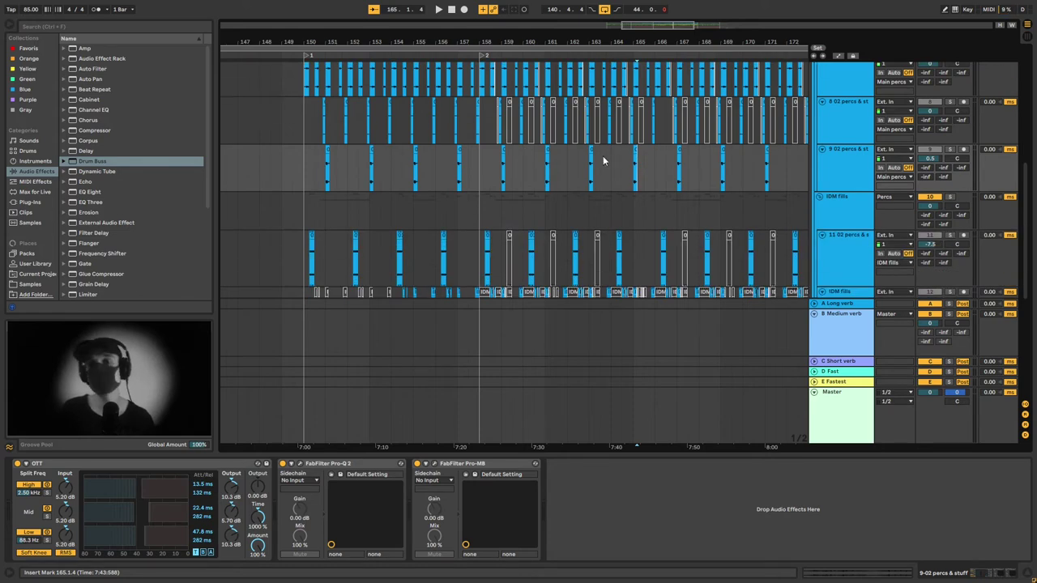
pyautogui.scroll(-4, 604, 160)
pyautogui.scroll(3, 543, 145)
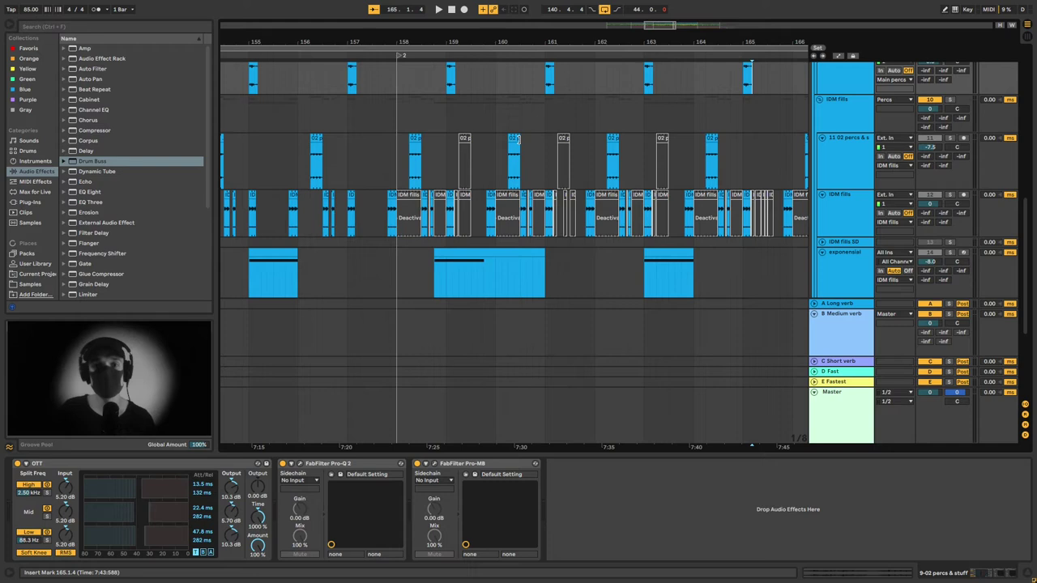
pyautogui.moveTo(518, 140); pyautogui.dragTo(813, 141)
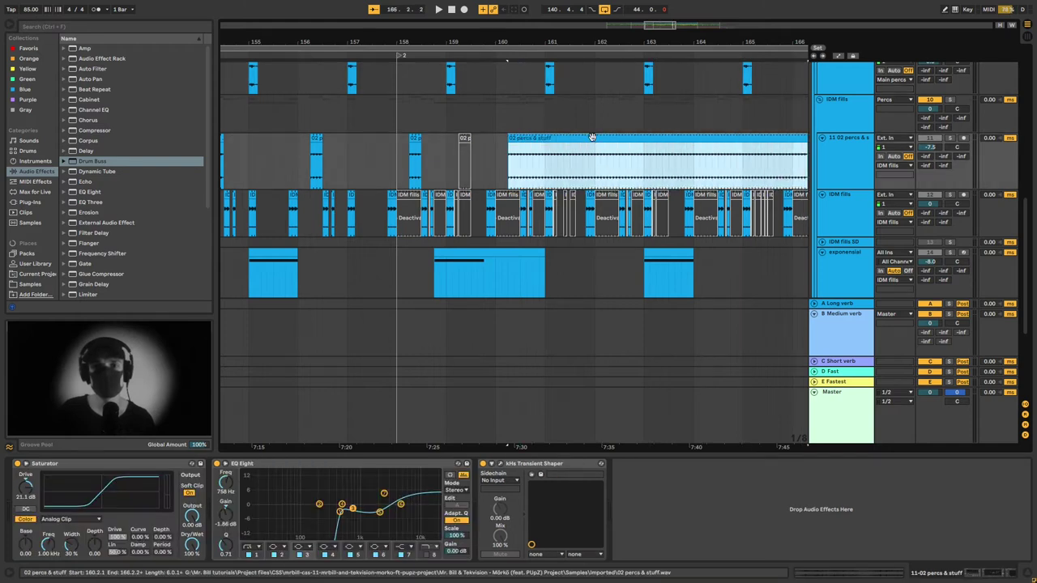
pyautogui.hotkey('shift', 'Tab')
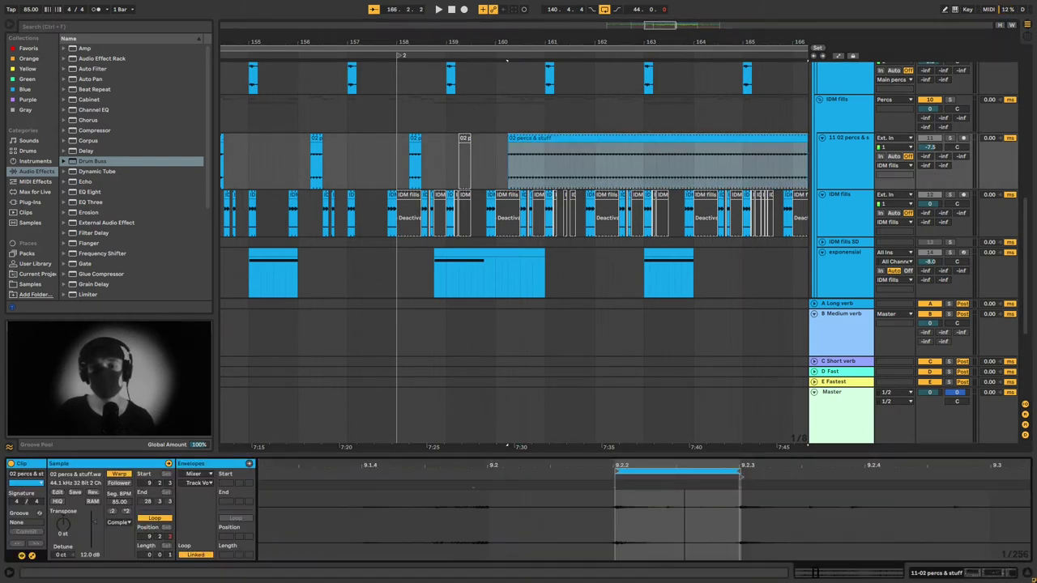
# Move the extended percussion clip's loop through the sample, ending at position 10.1.4.
pyautogui.moveTo(685, 473); pyautogui.dragTo(645, 522)
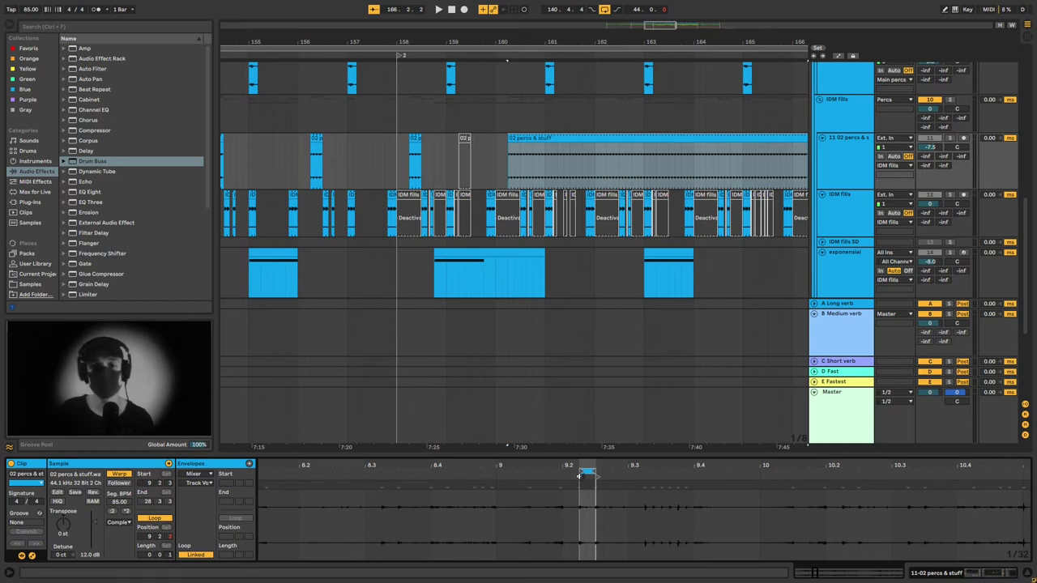
pyautogui.moveTo(579, 476); pyautogui.dragTo(645, 479)
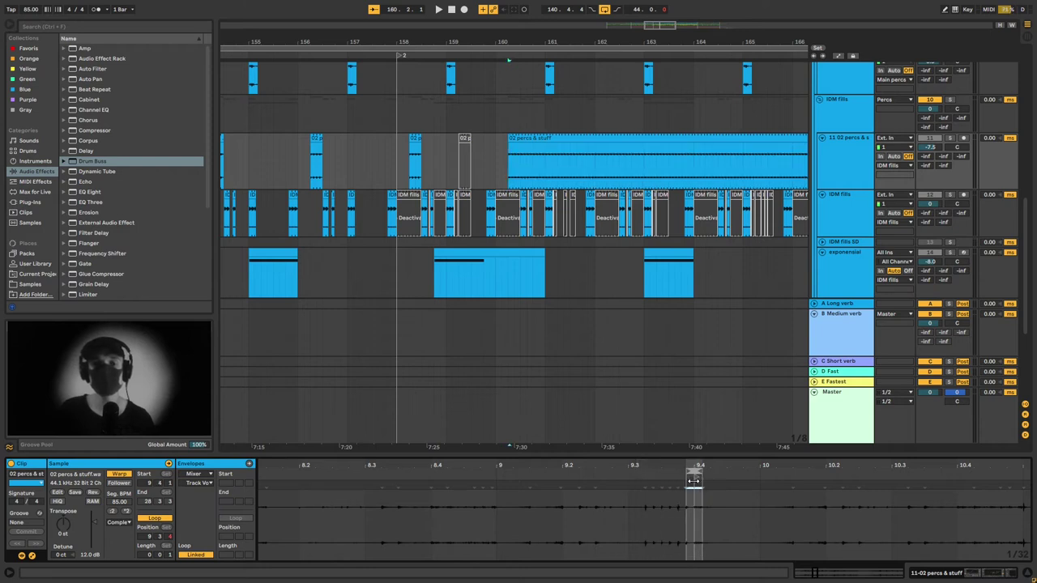
pyautogui.moveTo(743, 479); pyautogui.dragTo(825, 484)
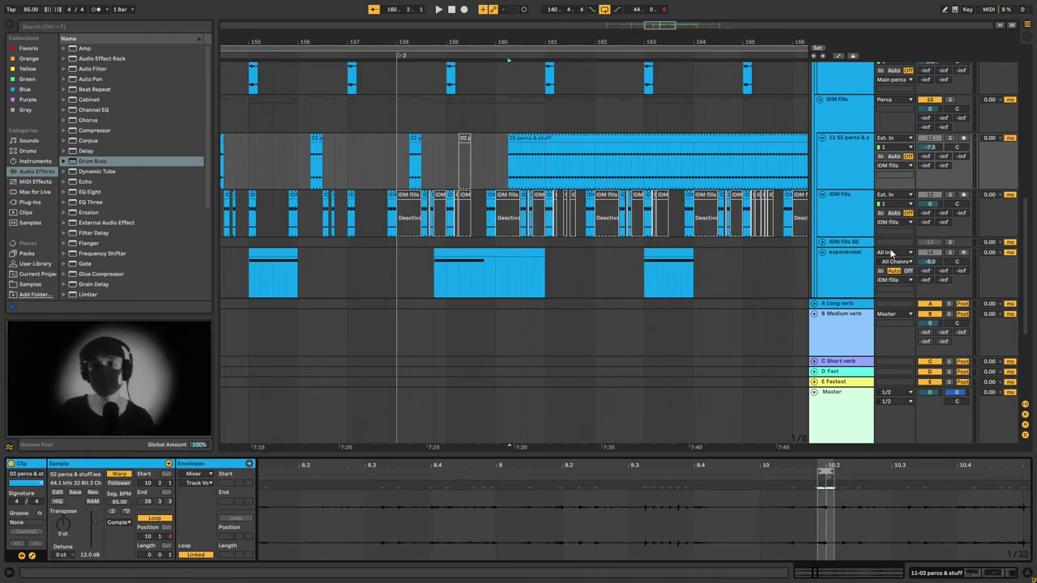
# Solo track 11 and play the extended clip while moving its loop to 9.3.2, 11.1.1 and 8.4.2.
pyautogui.click(950, 137)
pyautogui.press('space')
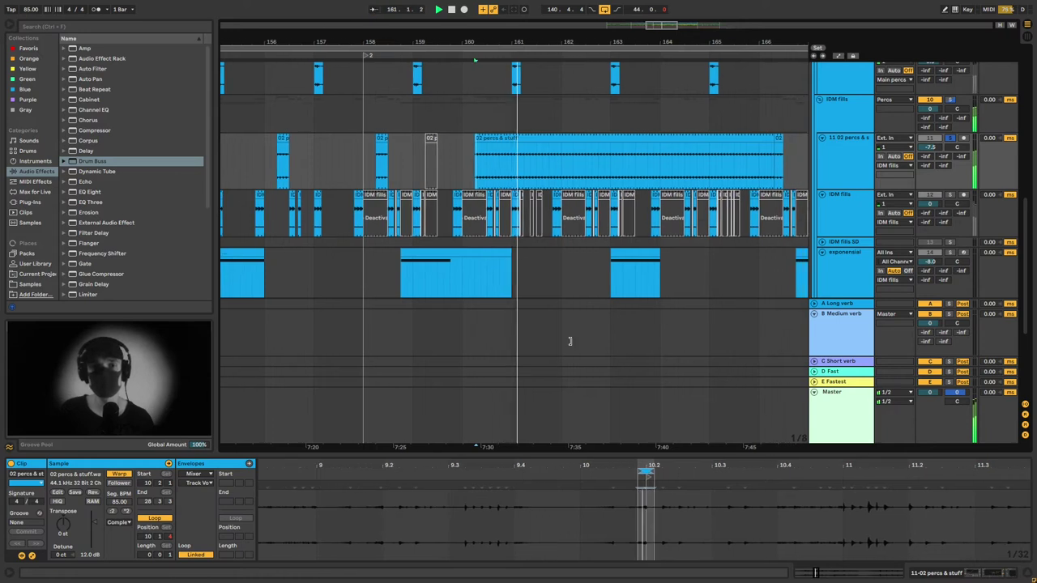
pyautogui.click(476, 473)
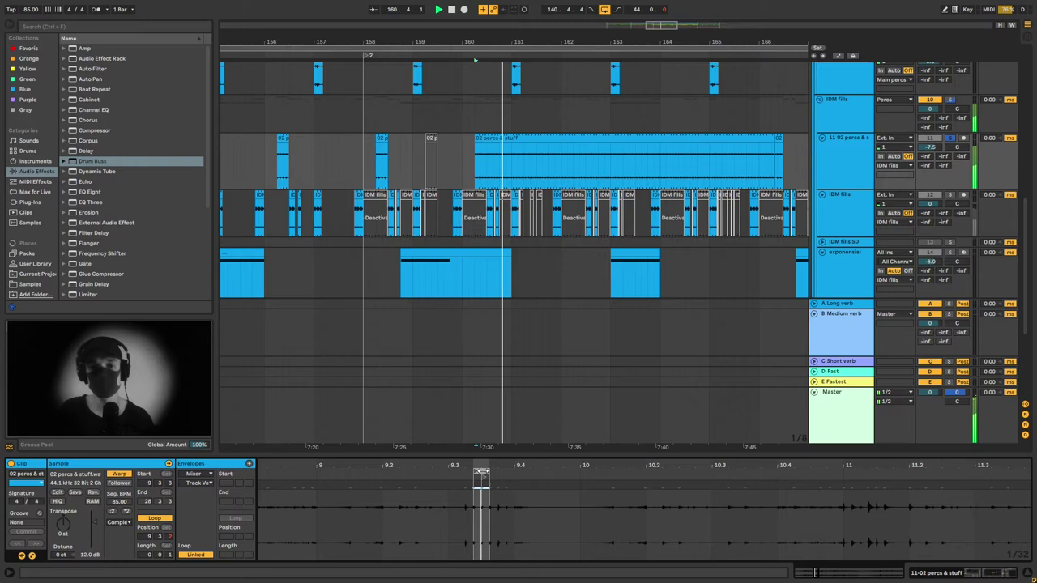
pyautogui.click(859, 473)
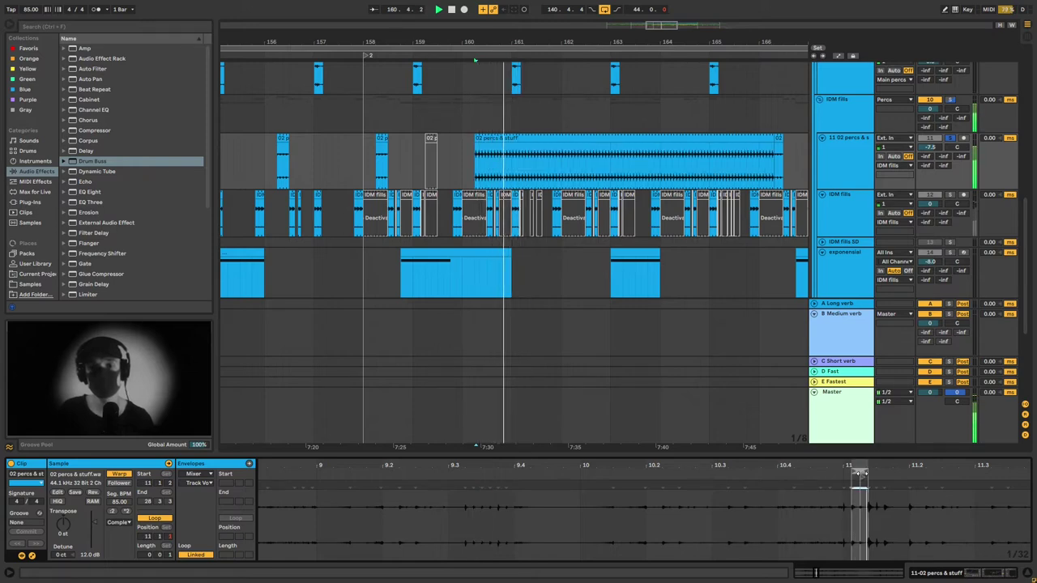
pyautogui.press('space')
pyautogui.click(281, 472)
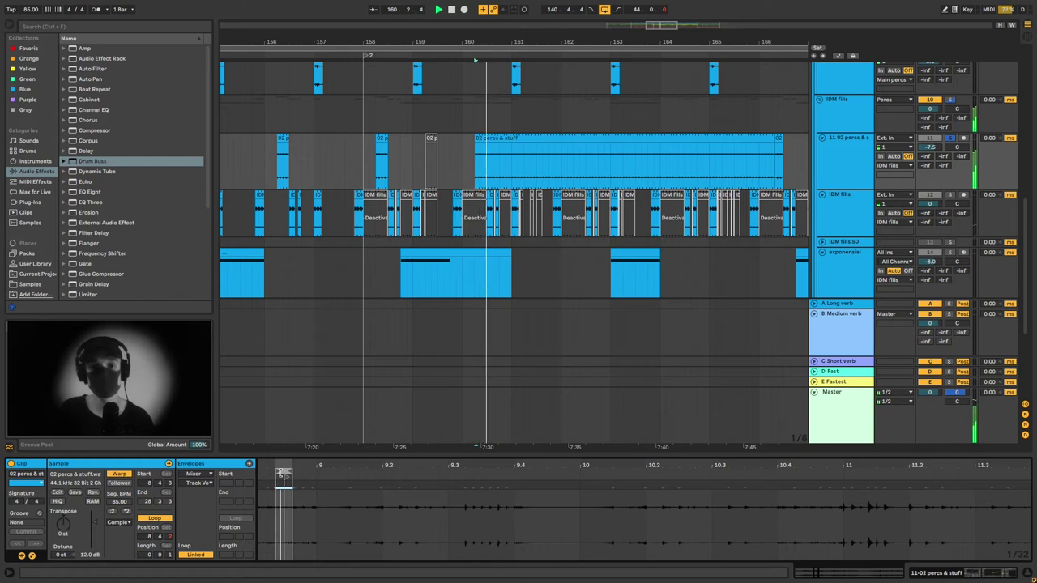
pyautogui.press('space')
# Undo the loop moves and the extension of the clip at bar 160 on track 11.
pyautogui.hotkey('ctrl', 'z')
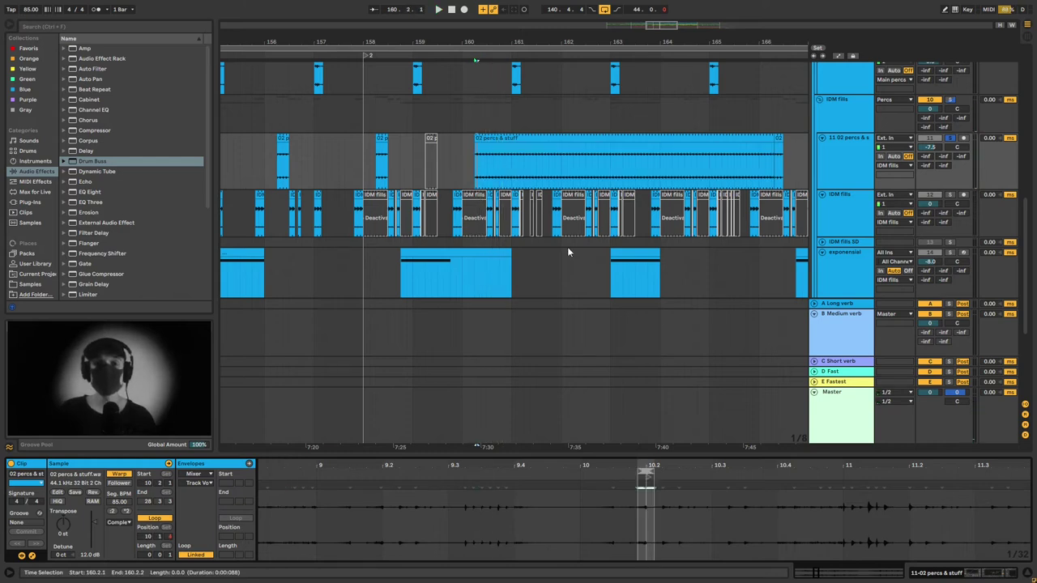
pyautogui.hotkey('ctrl', 'z')
pyautogui.click(476, 157)
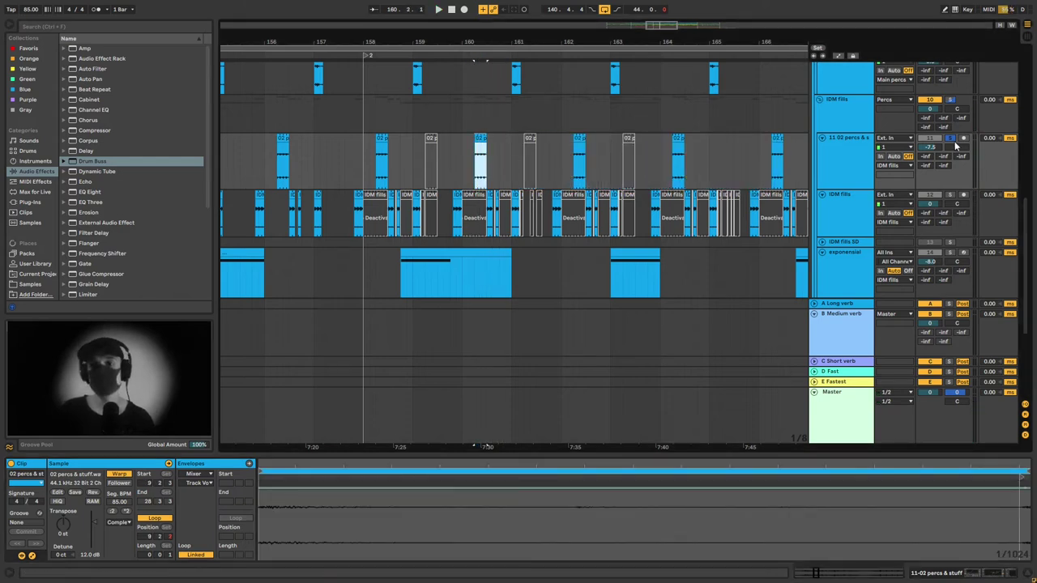
# Extend the IDM fills SD 1 clip near 161.4 to 165.1.3, solo the IDM fills track and play it.
pyautogui.click(579, 139)
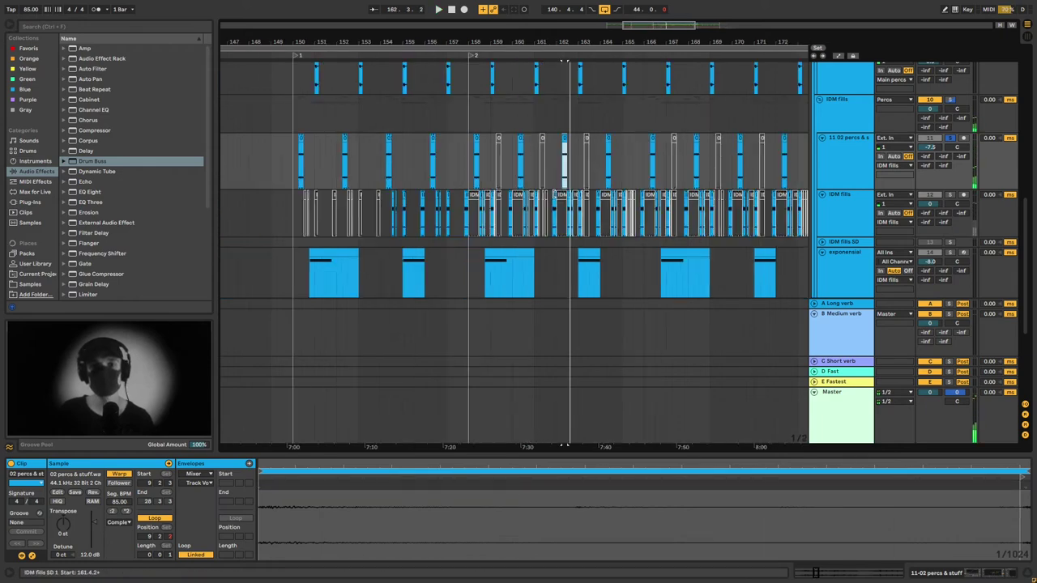
pyautogui.scroll(3, 551, 201)
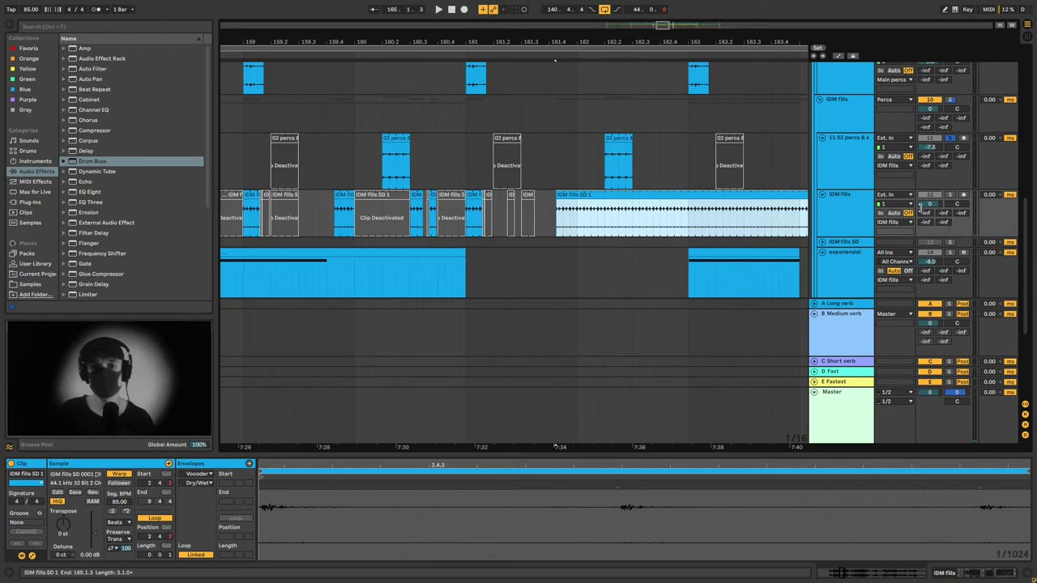
pyautogui.click(949, 194)
pyautogui.press('space')
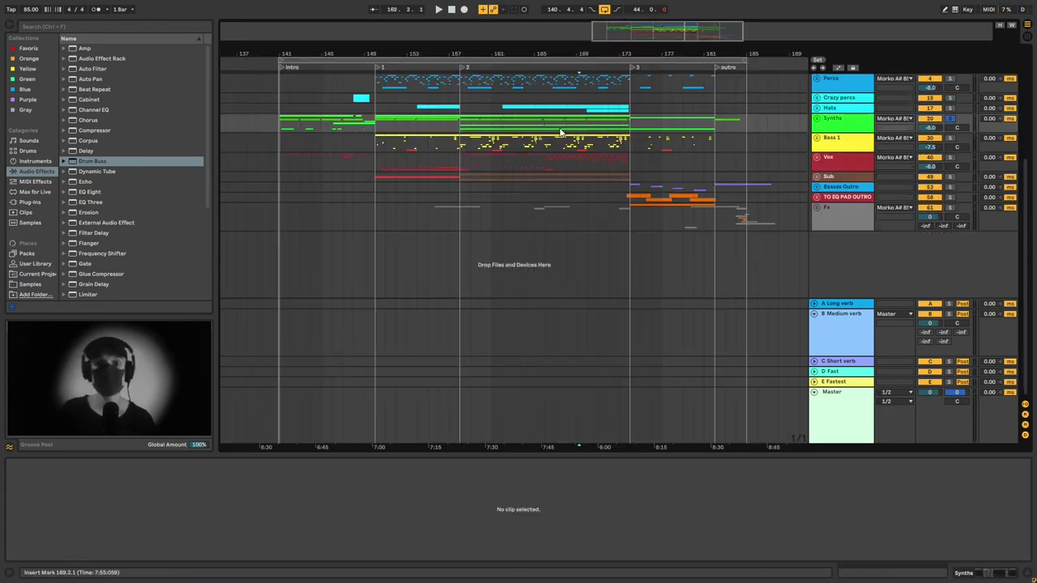
# Mark bars 160 to 174 on the Synths track, unfold the group and place the insert marker at 168.1.1 on Strings.
pyautogui.moveTo(486, 122); pyautogui.dragTo(633, 124)
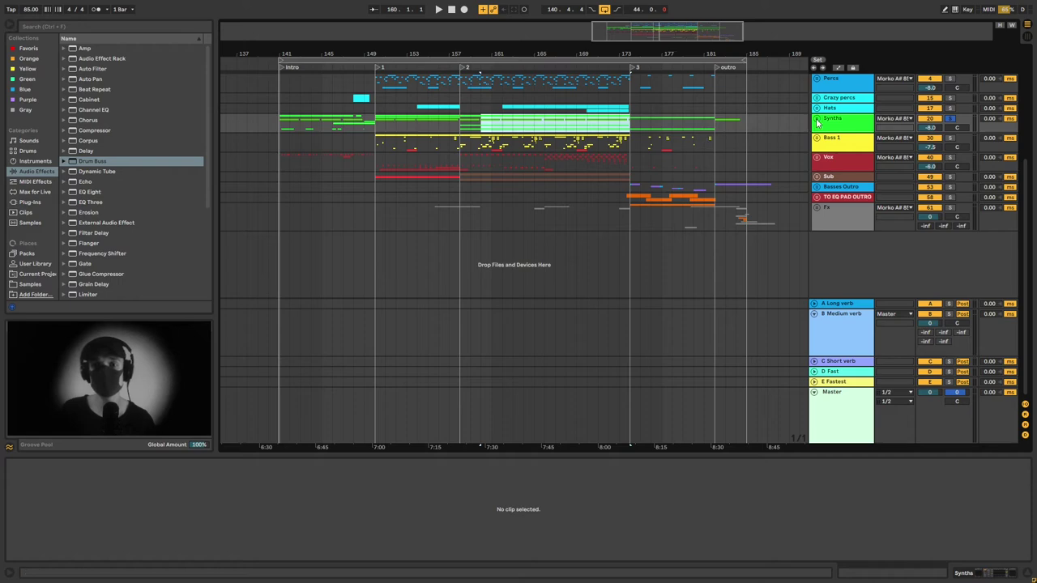
pyautogui.click(815, 118)
pyautogui.scroll(-1, 694, 171)
pyautogui.click(566, 172)
pyautogui.scroll(-8, 582, 187)
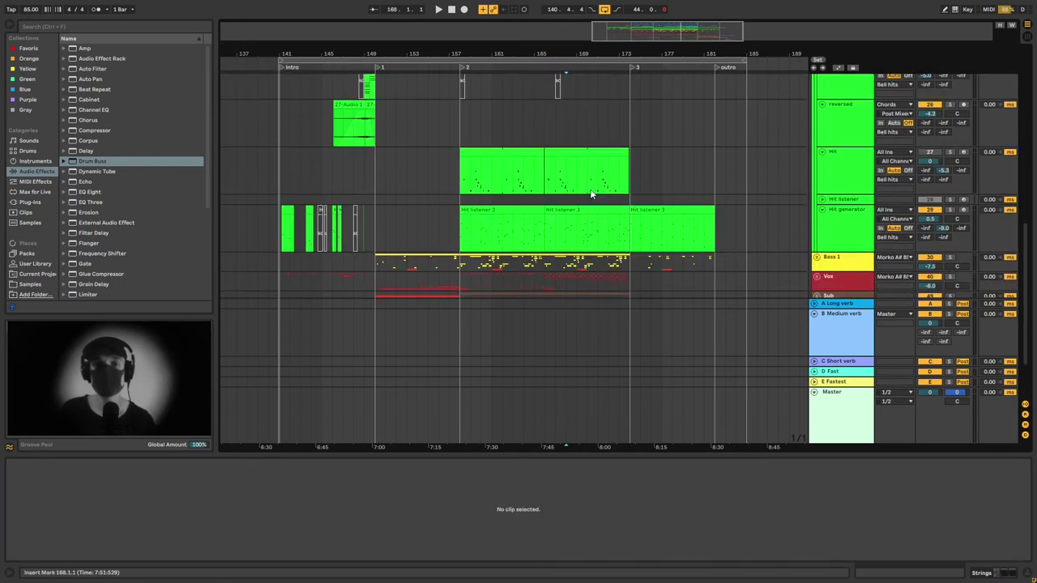
# Play the Hit generator track's Hit listener clip from 169.3.1.
pyautogui.scroll(3, 586, 170)
pyautogui.click(563, 179)
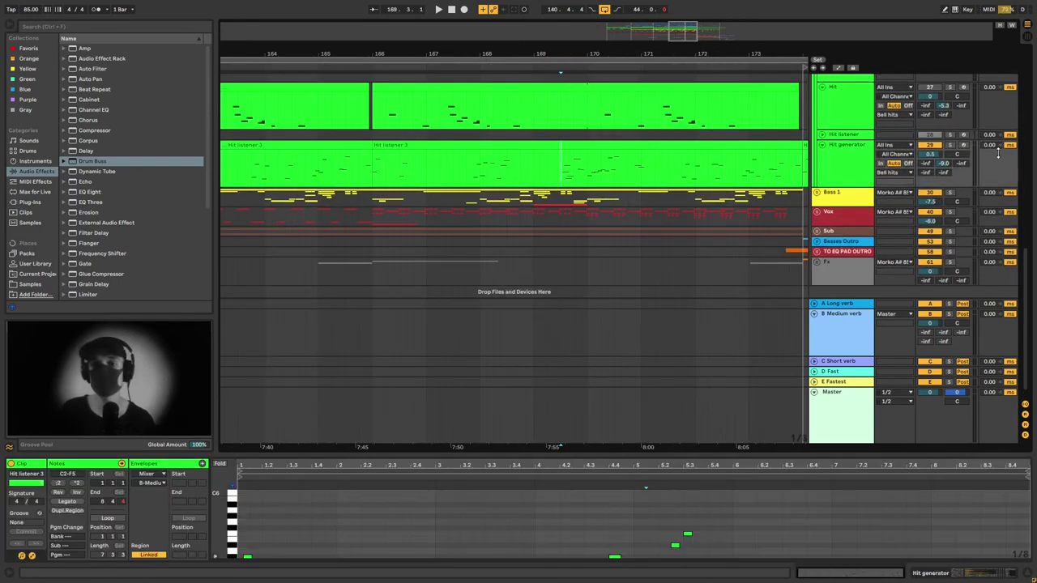
pyautogui.press('space')
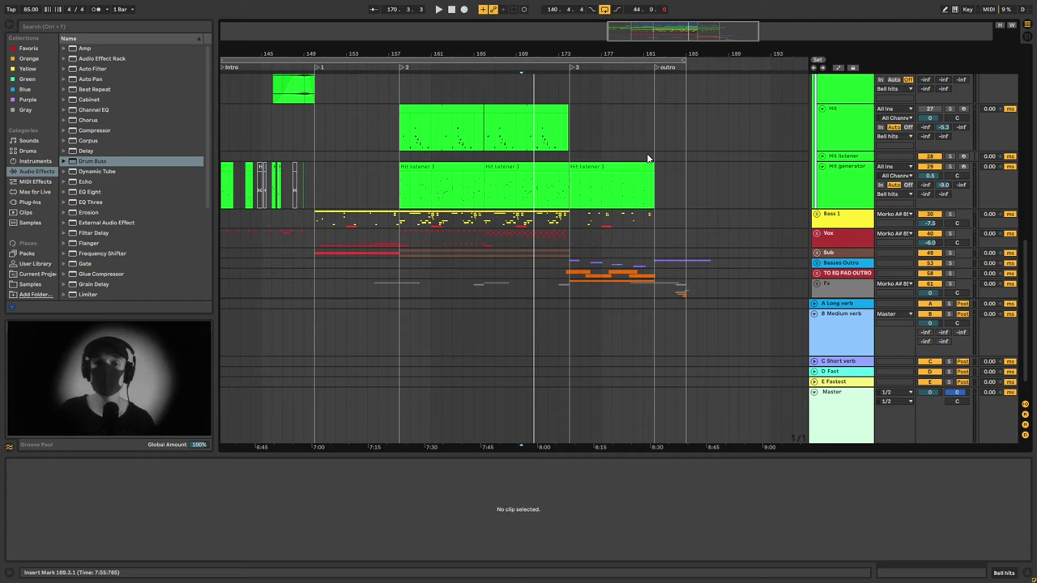
# Fold the Bell hits group and unfold the Bass 1 group with the insert marker at 158.1.1.
pyautogui.scroll(3, 649, 159)
pyautogui.click(818, 94)
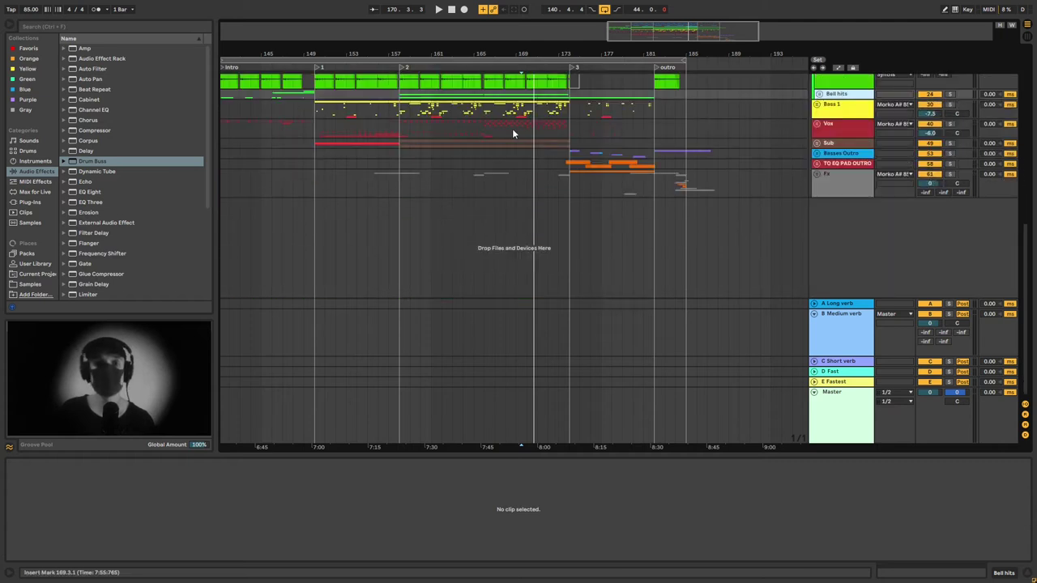
pyautogui.click(408, 113)
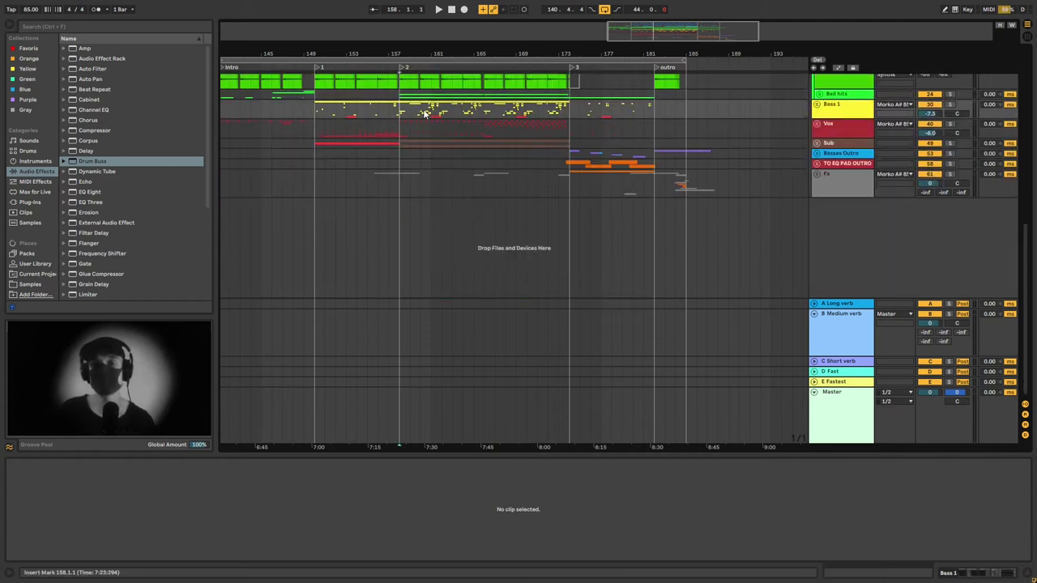
pyautogui.click(816, 104)
pyautogui.scroll(-2, 807, 130)
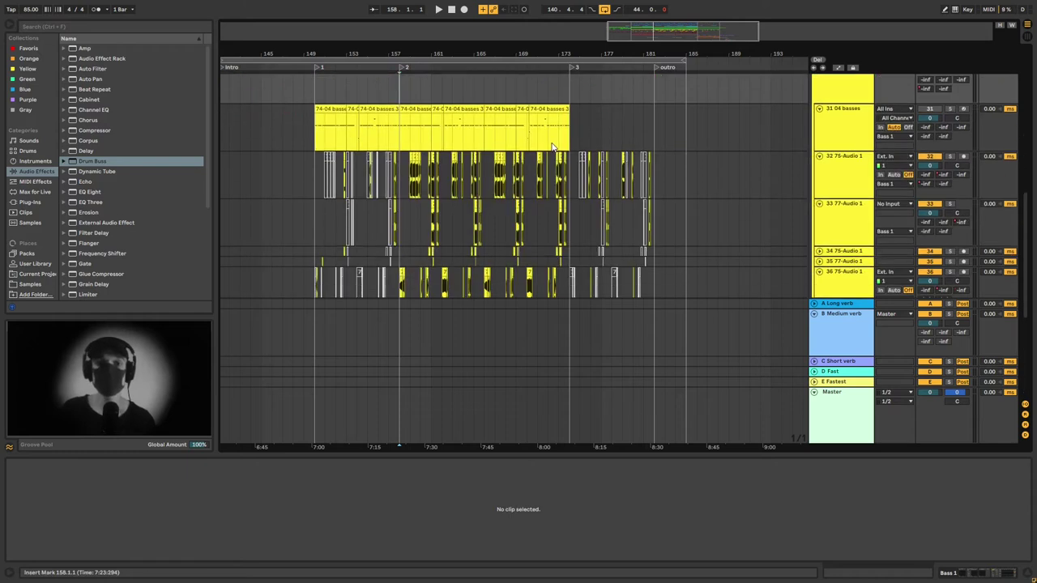
# Solo the Bass 1 group, play it from 158.1.1 and look through its clips.
pyautogui.scroll(2, 807, 129)
pyautogui.scroll(-2, 802, 130)
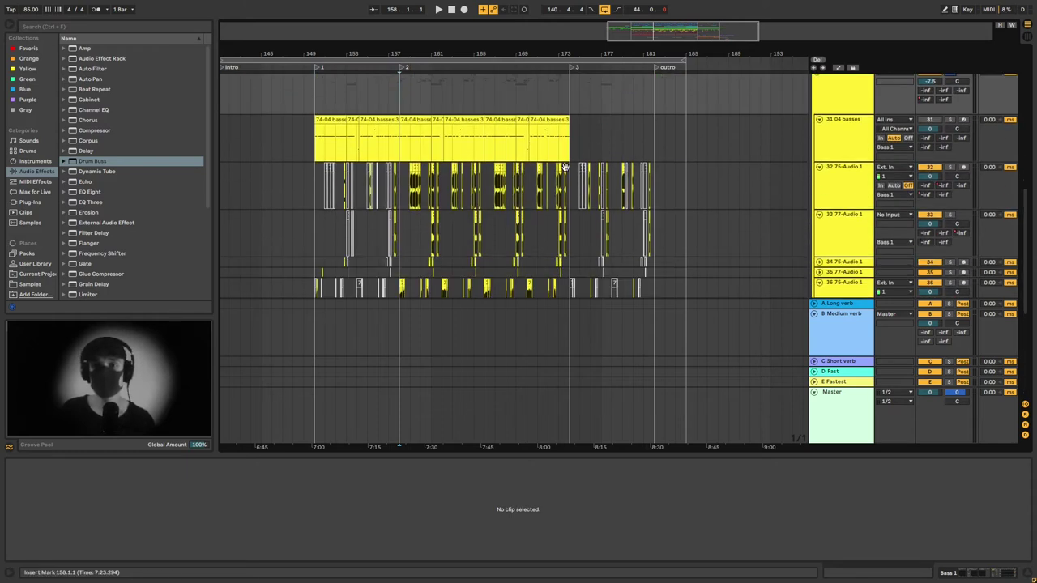
pyautogui.scroll(3, 802, 130)
pyautogui.click(949, 124)
pyautogui.scroll(-2, 505, 133)
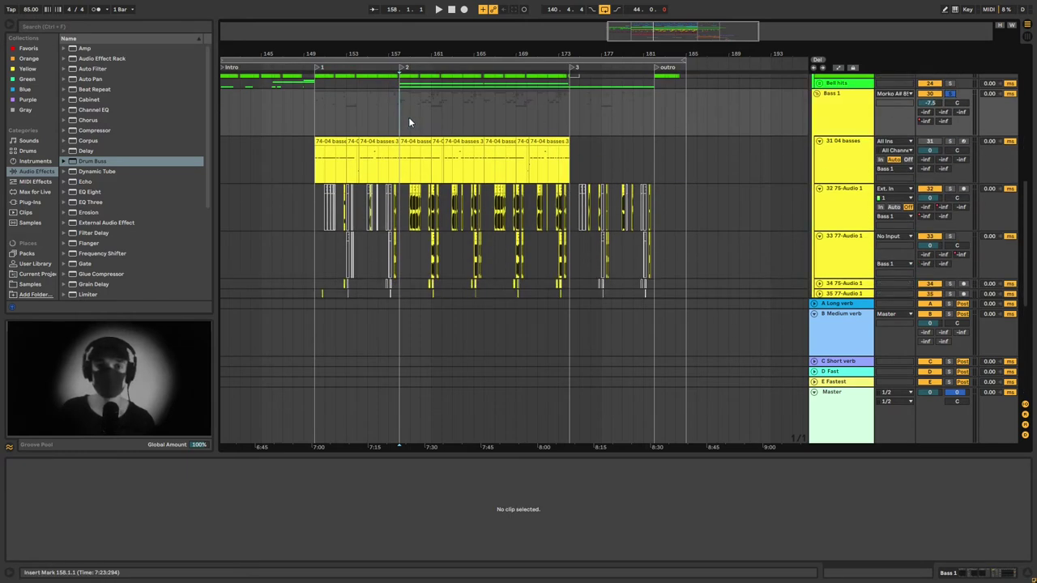
pyautogui.press('space')
pyautogui.press('+')
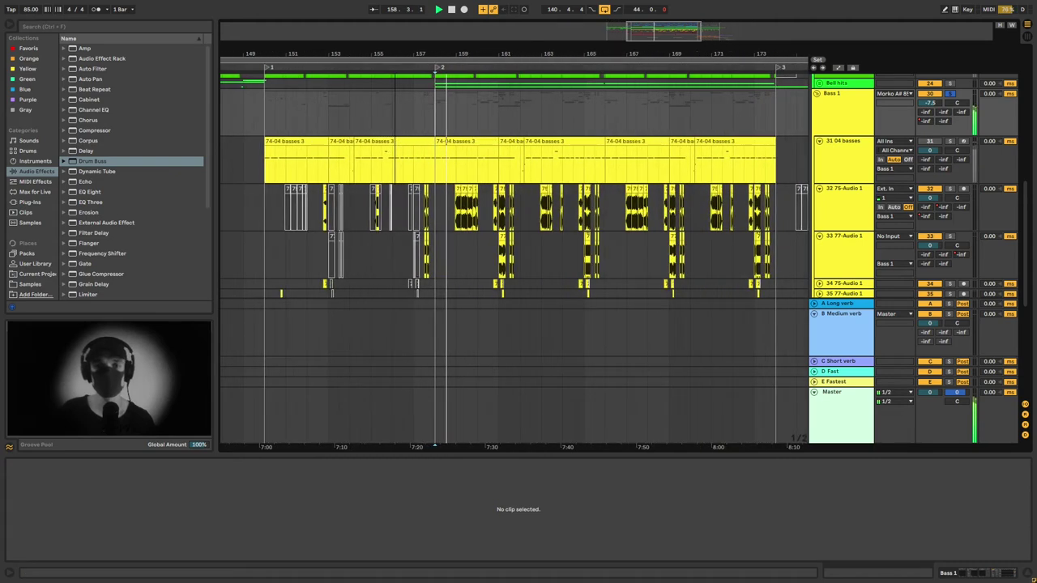
pyautogui.moveTo(631, 54); pyautogui.dragTo(667, 60)
pyautogui.scroll(-3, 667, 144)
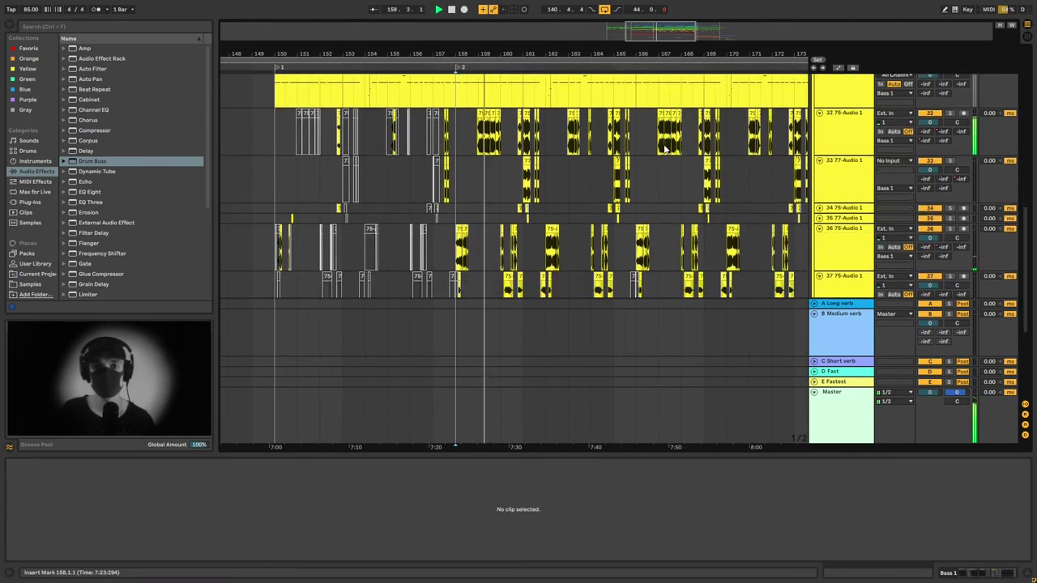
pyautogui.hotkey('ctrl', 'd')
pyautogui.scroll(-2, 663, 145)
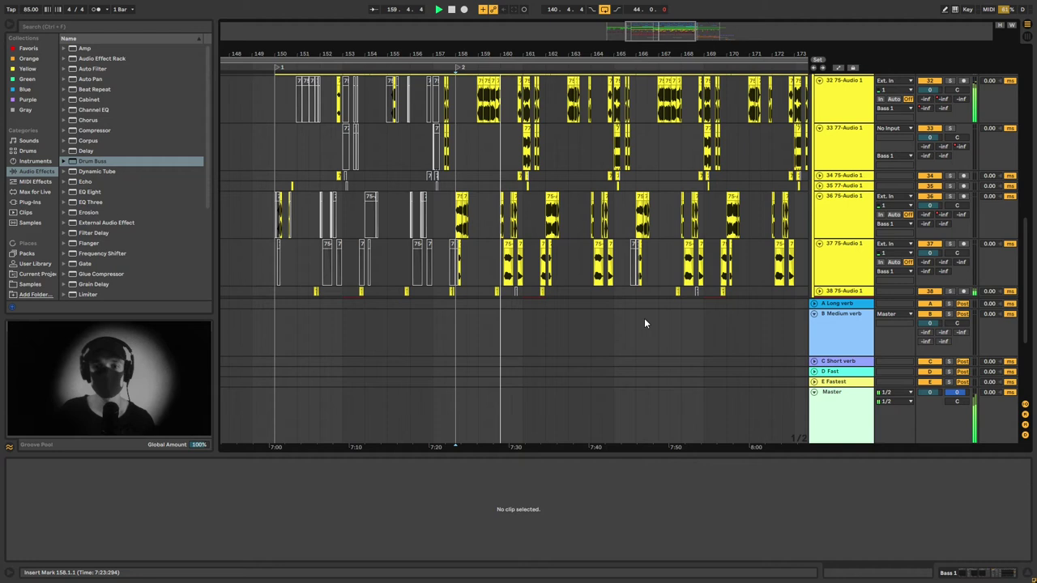
# Fold the Medium verb return and the Master track to show more bass tracks, and stop playback.
pyautogui.click(814, 314)
pyautogui.scroll(1, 762, 259)
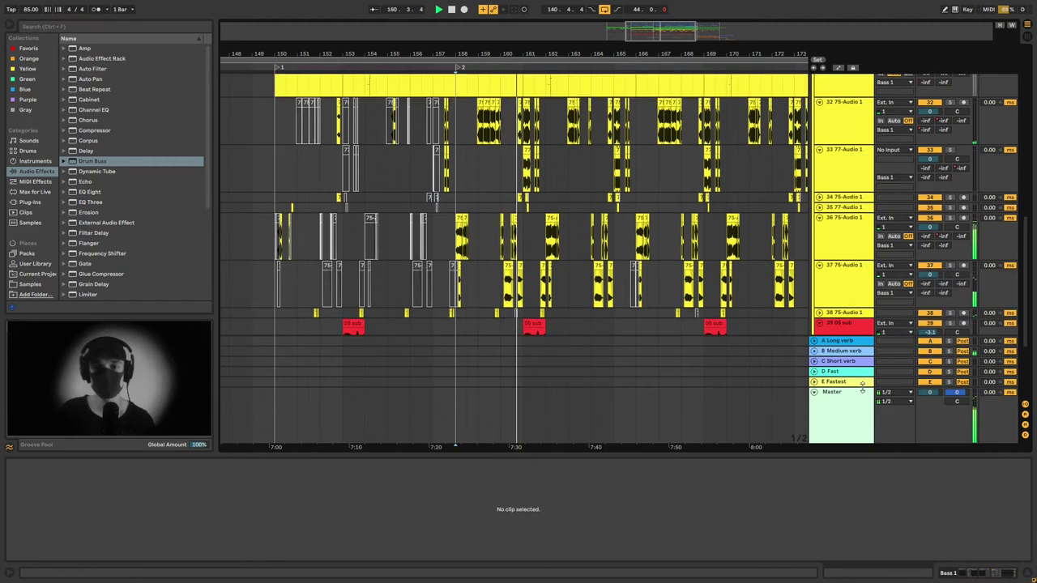
pyautogui.click(814, 392)
pyautogui.scroll(1, 740, 291)
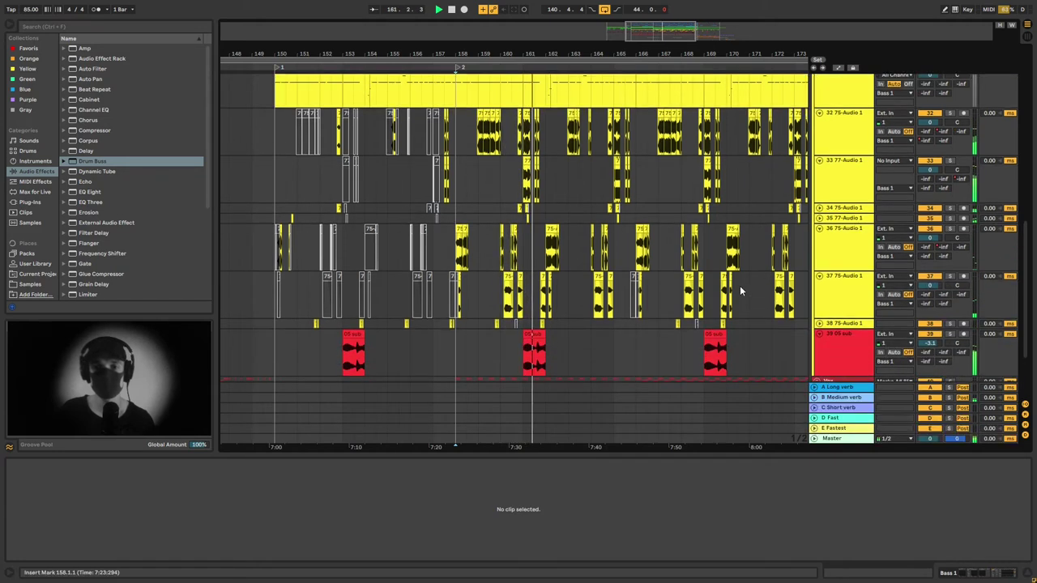
pyautogui.moveTo(683, 53); pyautogui.dragTo(673, 81)
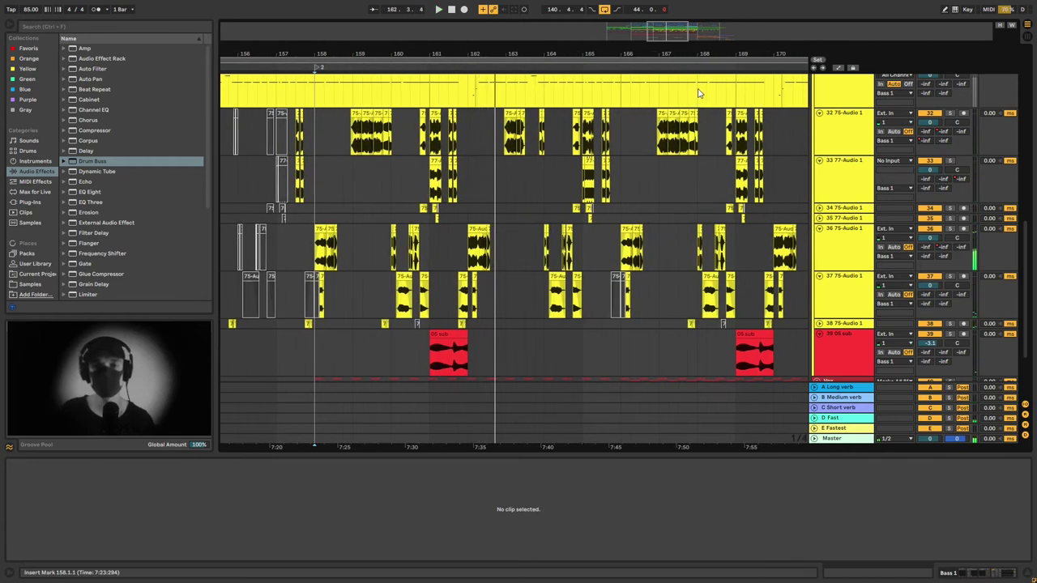
pyautogui.press('space')
# Solo the 04 basses track and play its clip spanning 158.1.1 to 161.1.1.
pyautogui.scroll(5, 567, 145)
pyautogui.scroll(-4, 525, 162)
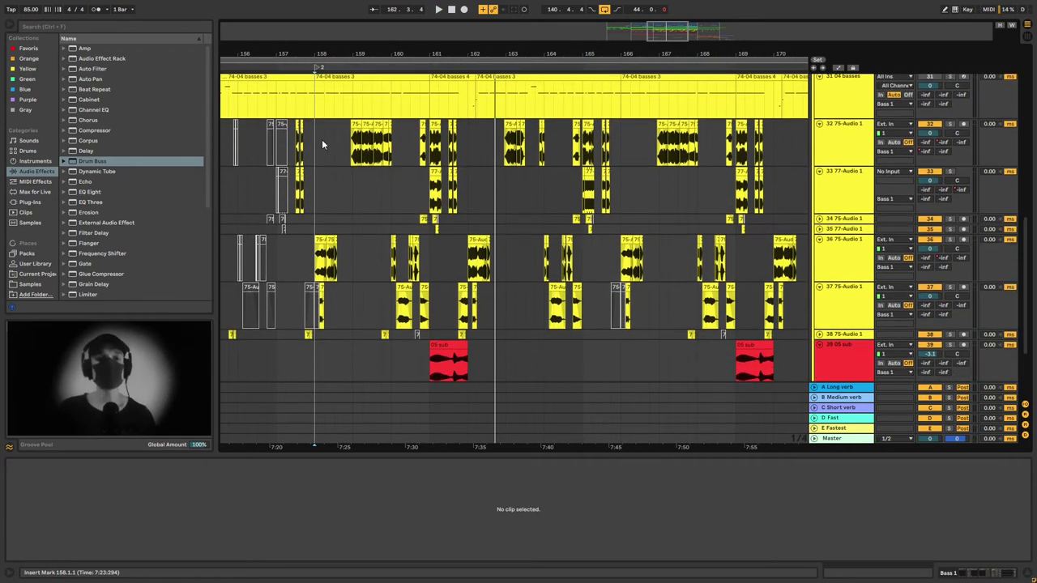
pyautogui.moveTo(321, 144); pyautogui.dragTo(762, 260)
pyautogui.click(536, 261)
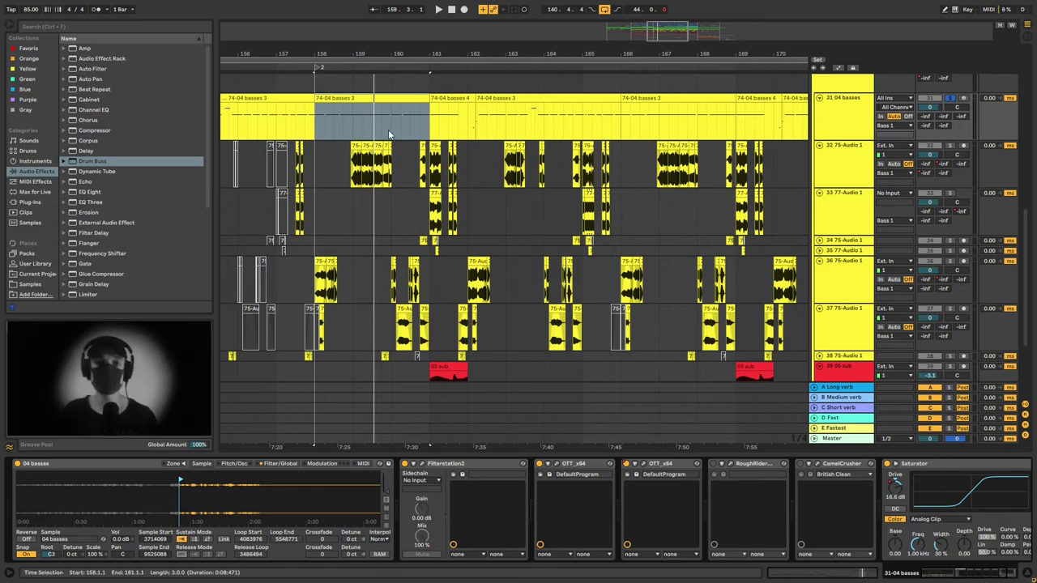
# Select the 74-04 basses 3 clip just before bar 158 and show its notes.
pyautogui.click(341, 100)
pyautogui.click(276, 99)
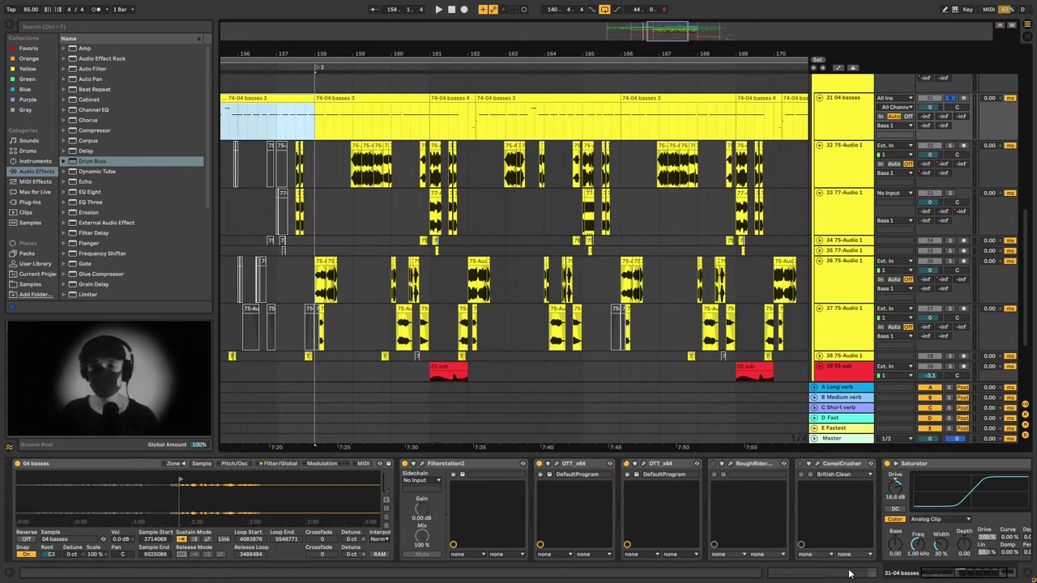
pyautogui.hotkey('shift', 'Tab')
pyautogui.doubleClick(701, 466)
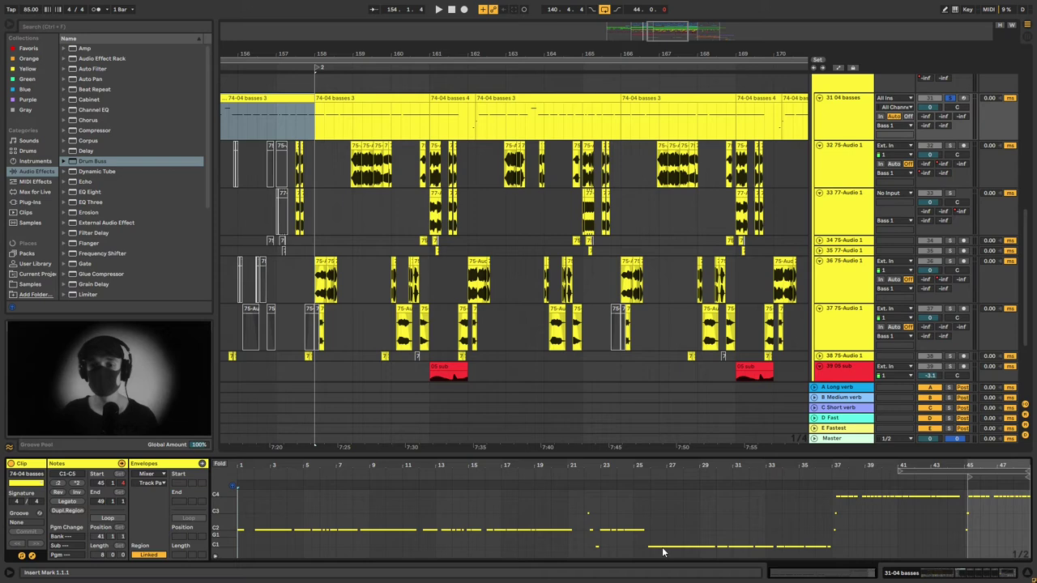
# Slip the notes inside the 74-04 basses 3 clip at 158.1.1 to start at 25.4.1 and play it.
pyautogui.click(384, 105)
pyautogui.moveTo(814, 466); pyautogui.dragTo(876, 455)
pyautogui.scroll(-2, 902, 504)
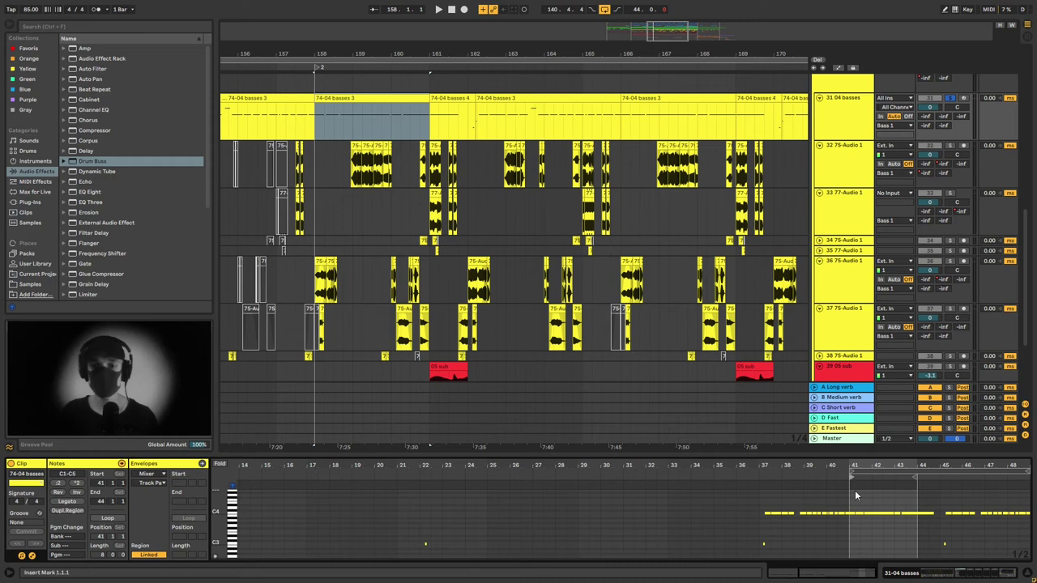
pyautogui.click(318, 128)
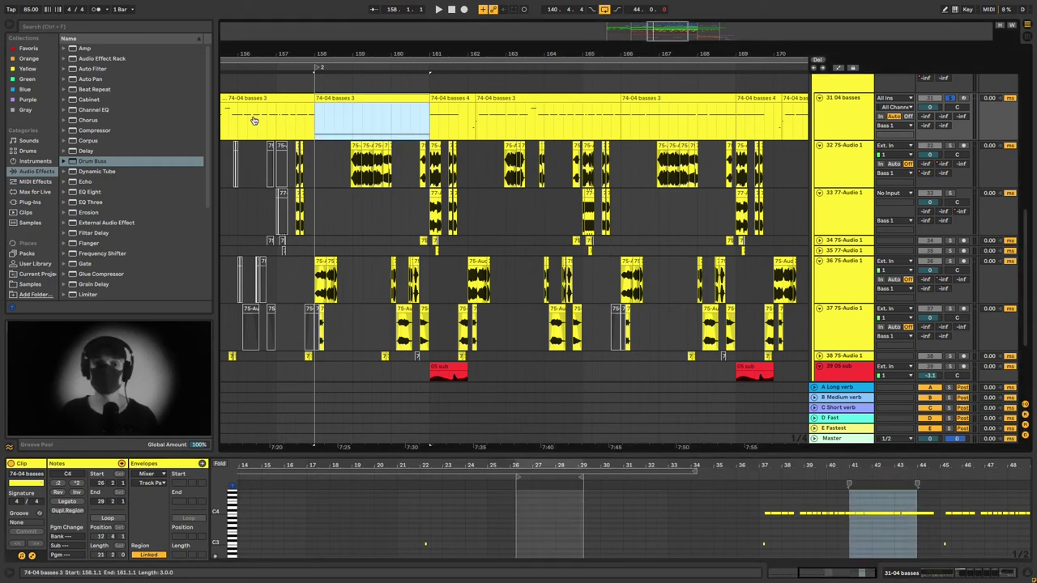
pyautogui.press('space')
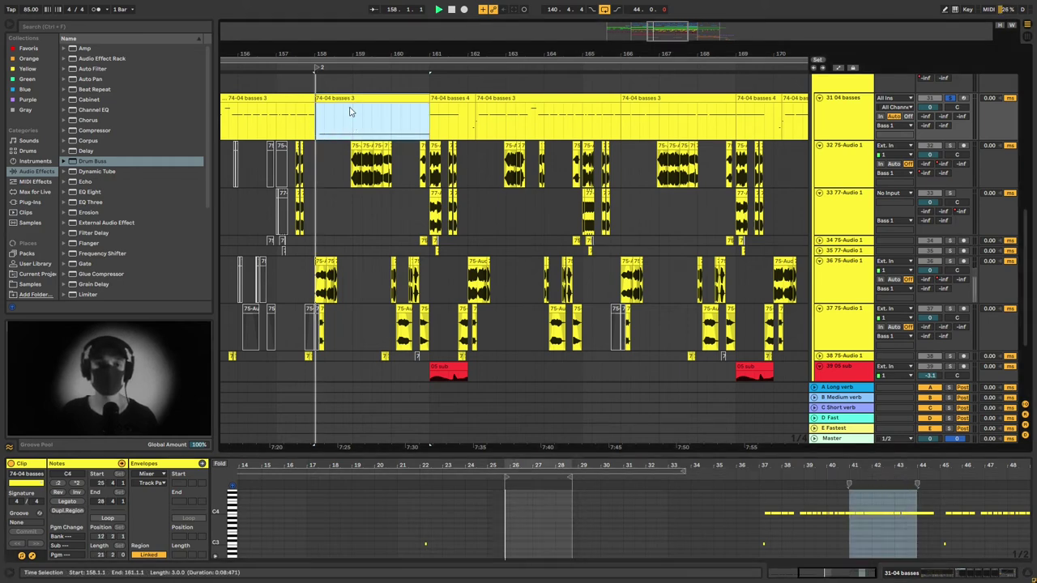
# Show the 04 basses track's devices and play the bass repeatedly, starting and stopping.
pyautogui.click(957, 573)
pyautogui.press('space')
pyautogui.moveTo(228, 479)
pyautogui.mouseDown()
pyautogui.moveTo(245, 480)
pyautogui.moveTo(180, 480)
pyautogui.mouseUp()
pyautogui.press('space')
pyautogui.press('space')
pyautogui.press('space')
pyautogui.press('space')
pyautogui.press('space')
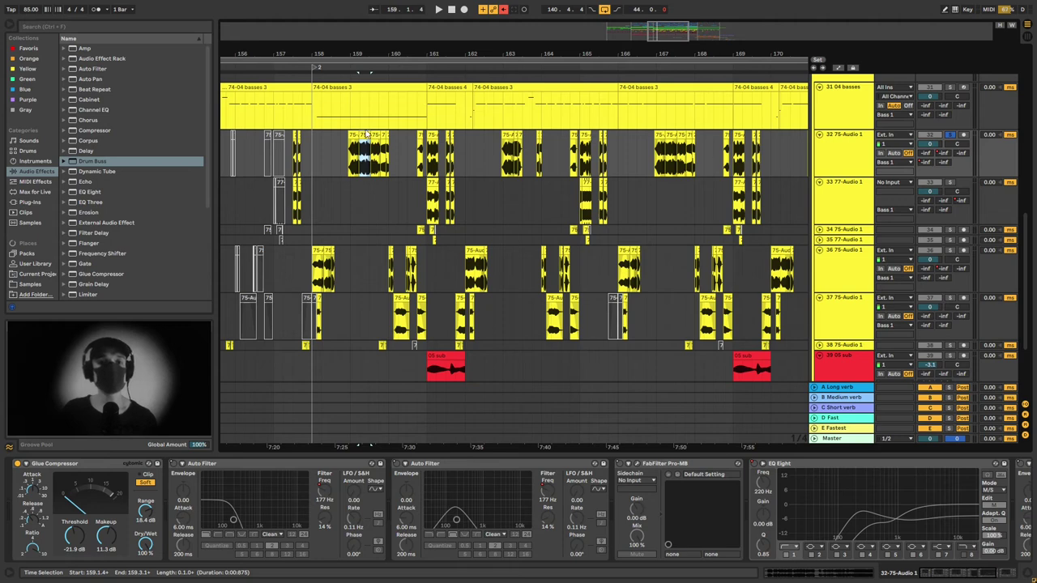
# Extend the second 75-Audio 1 clip after bar 159 on track 32 to 172.1.1 and play it from 163.4.1.
pyautogui.moveTo(370, 135); pyautogui.dragTo(847, 135)
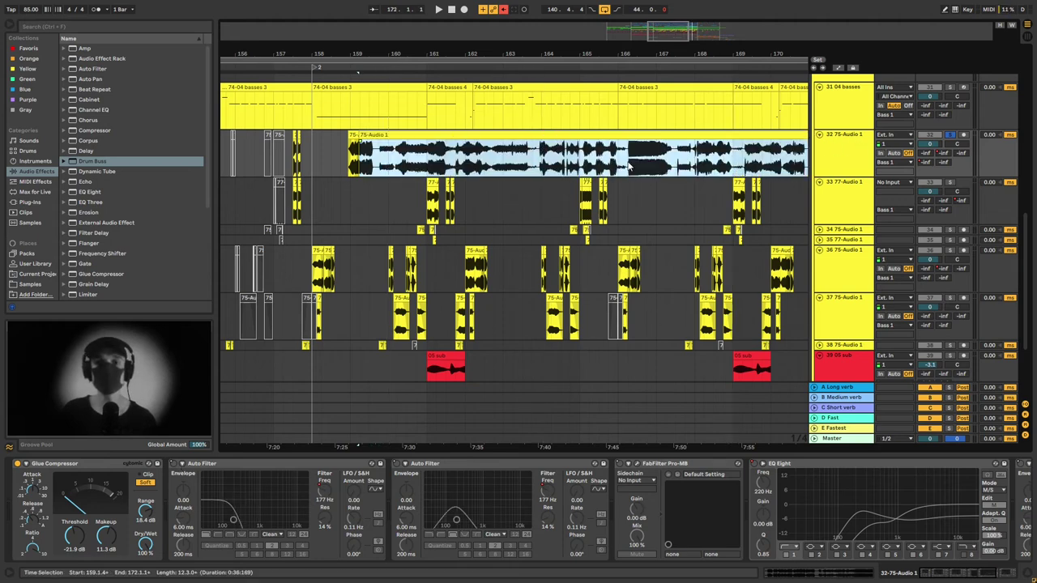
pyautogui.click(427, 159)
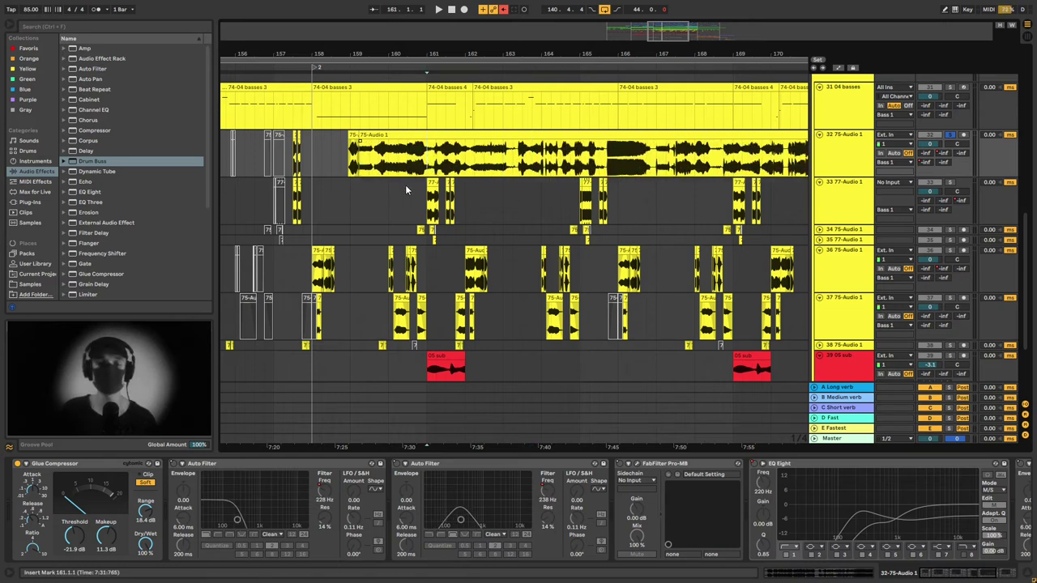
pyautogui.click(439, 166)
pyautogui.click(535, 161)
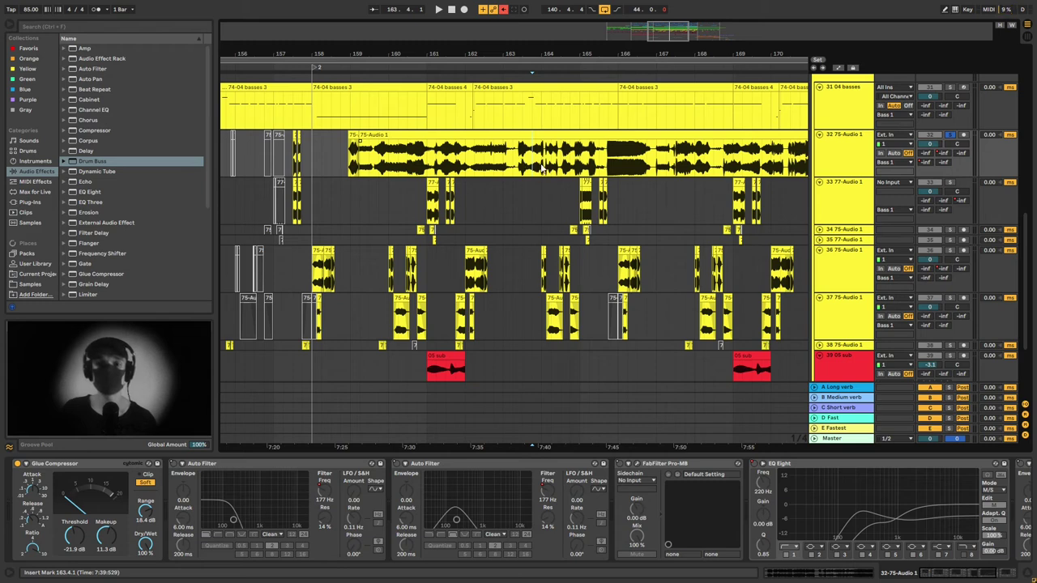
pyautogui.press('space')
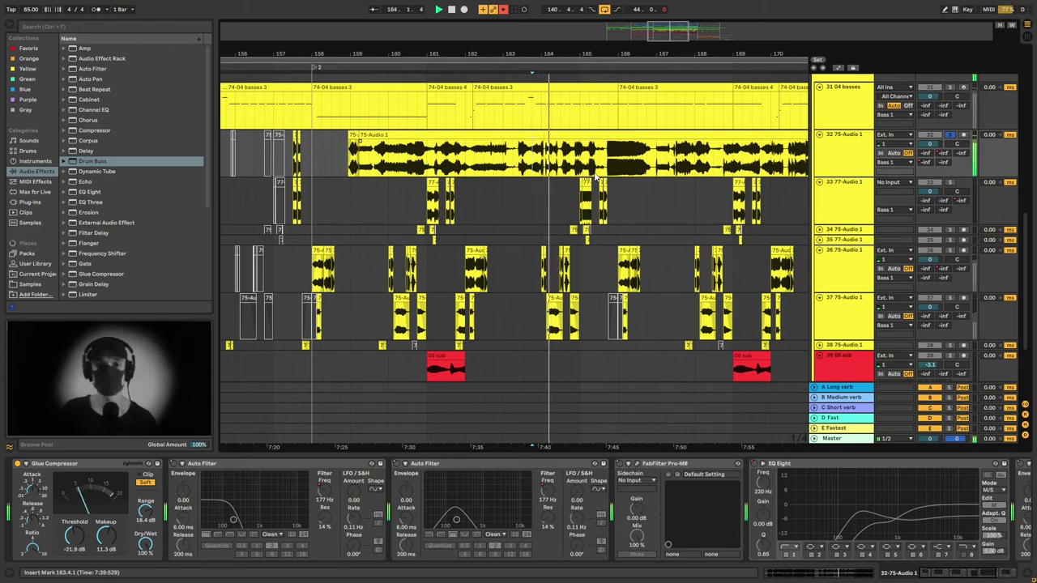
# Slip the recorded audio inside the extended 75-Audio 1 clip and replay it to hear other parts.
pyautogui.scroll(3, 602, 168)
pyautogui.moveTo(671, 166); pyautogui.dragTo(357, 166)
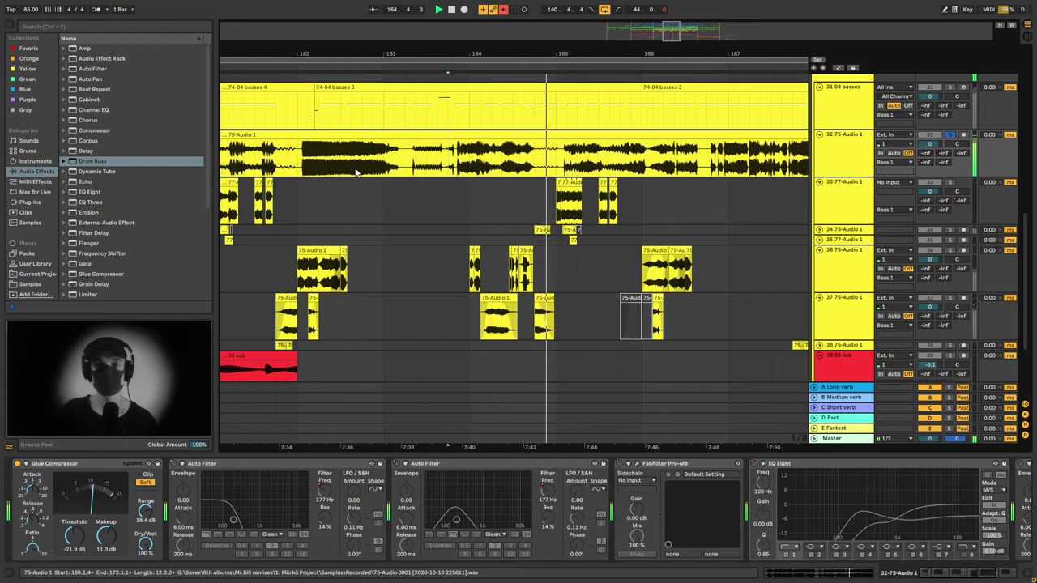
pyautogui.press('space')
pyautogui.press('space')
pyautogui.moveTo(610, 168); pyautogui.dragTo(230, 168)
pyautogui.press('space')
pyautogui.press('space')
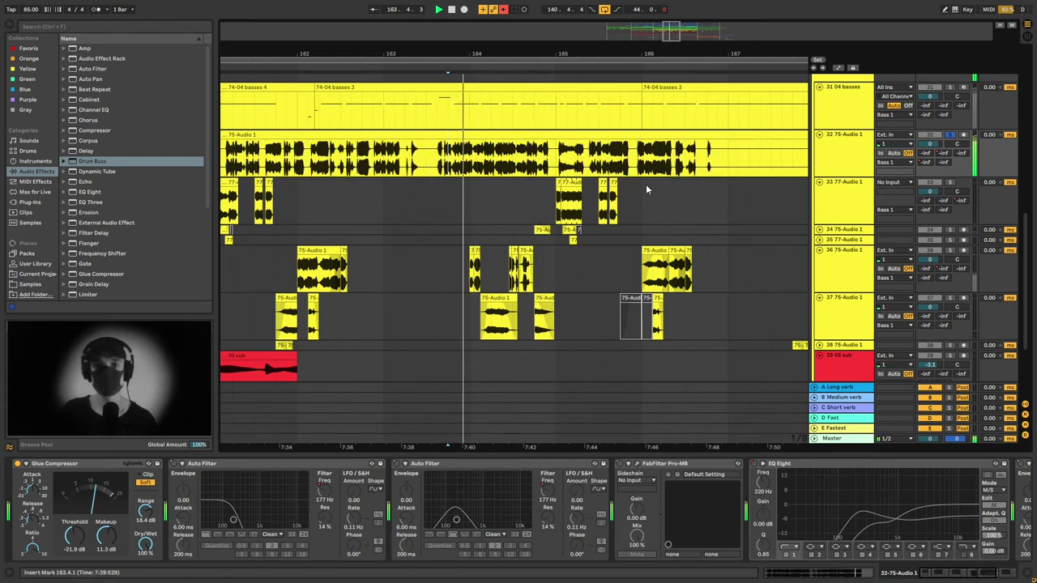
# Select the Sub group and unfold it to show the Noisy sub track.
pyautogui.scroll(-5, 490, 197)
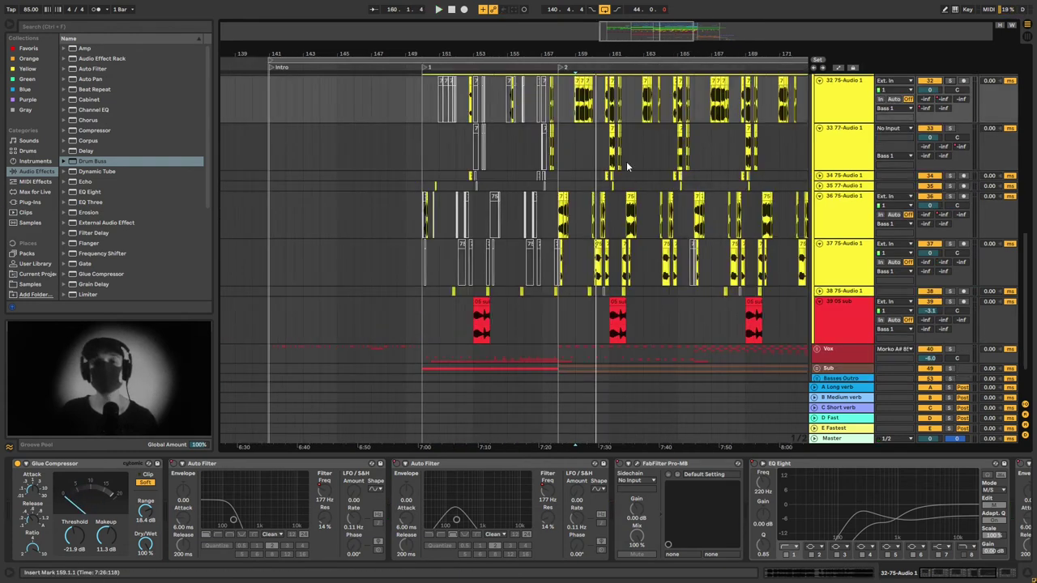
pyautogui.hscroll(5, 626, 166)
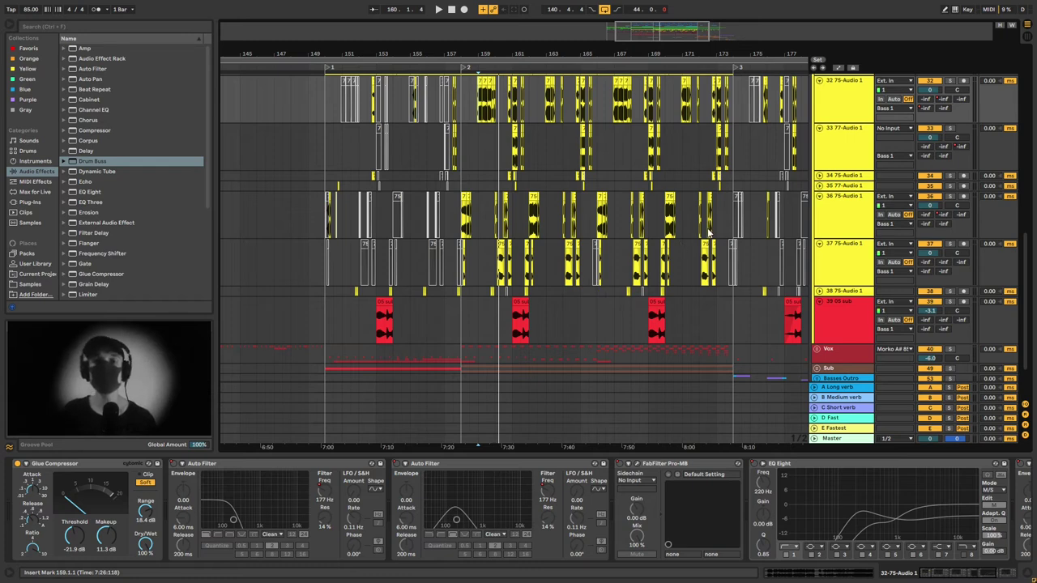
pyautogui.scroll(-3, 709, 232)
pyautogui.scroll(-1, 687, 230)
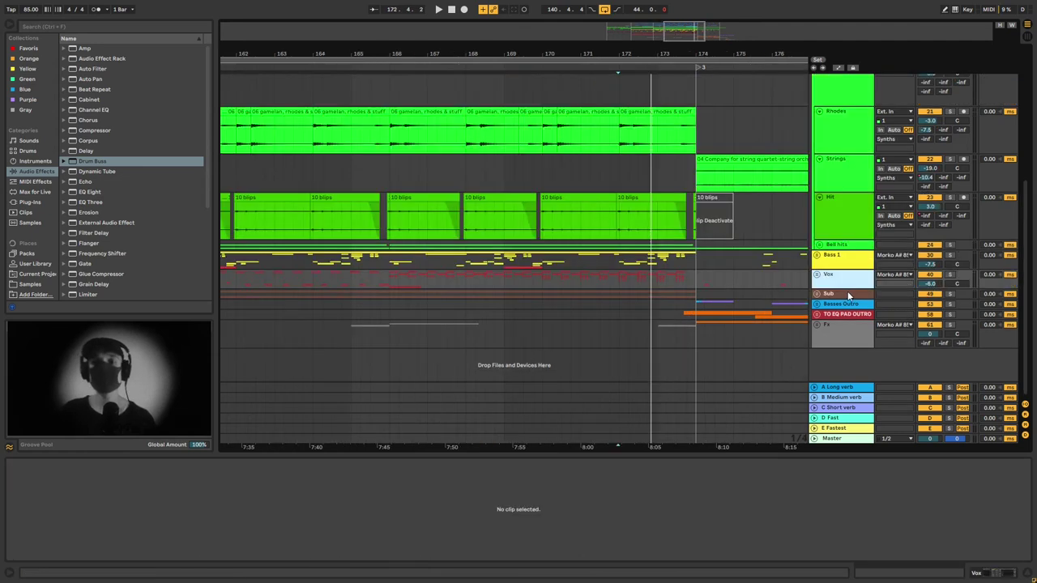
pyautogui.click(848, 293)
pyautogui.click(816, 293)
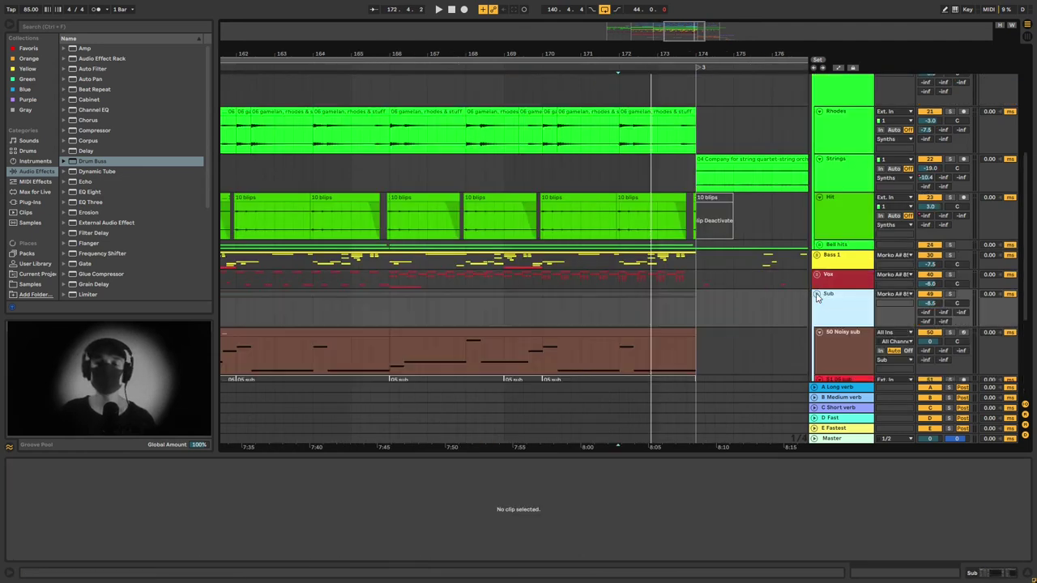
# Solo the Fx group and play it from 166.1.1.
pyautogui.scroll(-5, 759, 304)
pyautogui.click(396, 238)
pyautogui.press('space')
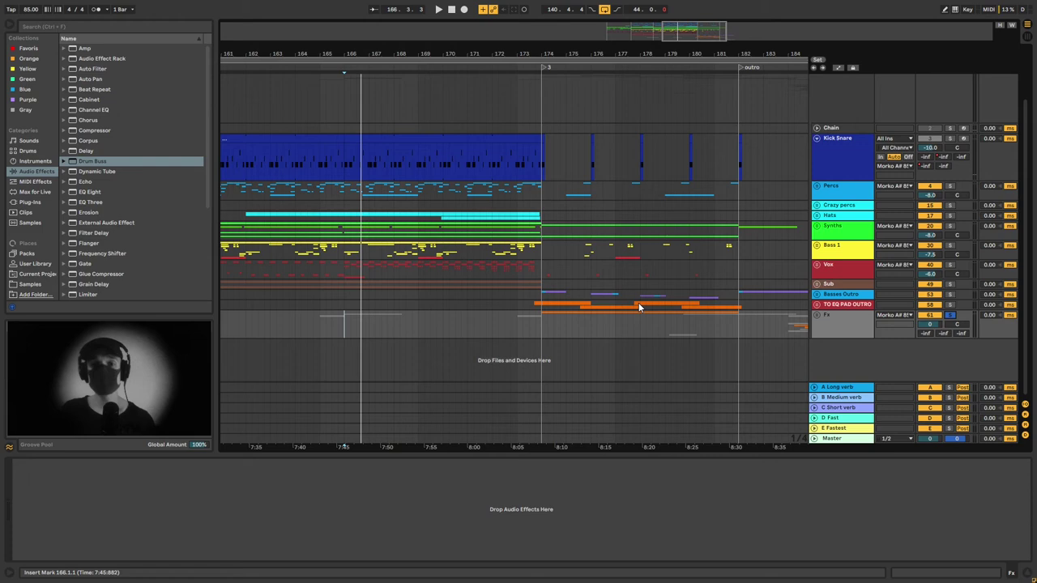
# Unsolo the Fx group, play section 3 from 174.1.1 with the full mix, and stop in bar 177.
pyautogui.click(543, 255)
pyautogui.moveTo(696, 34); pyautogui.dragTo(711, 34)
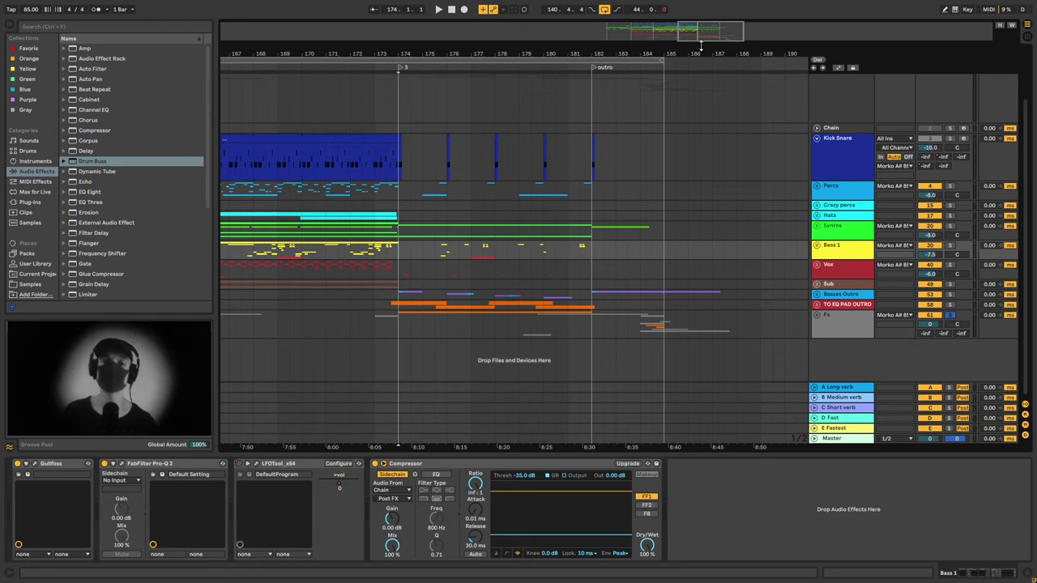
pyautogui.press('space')
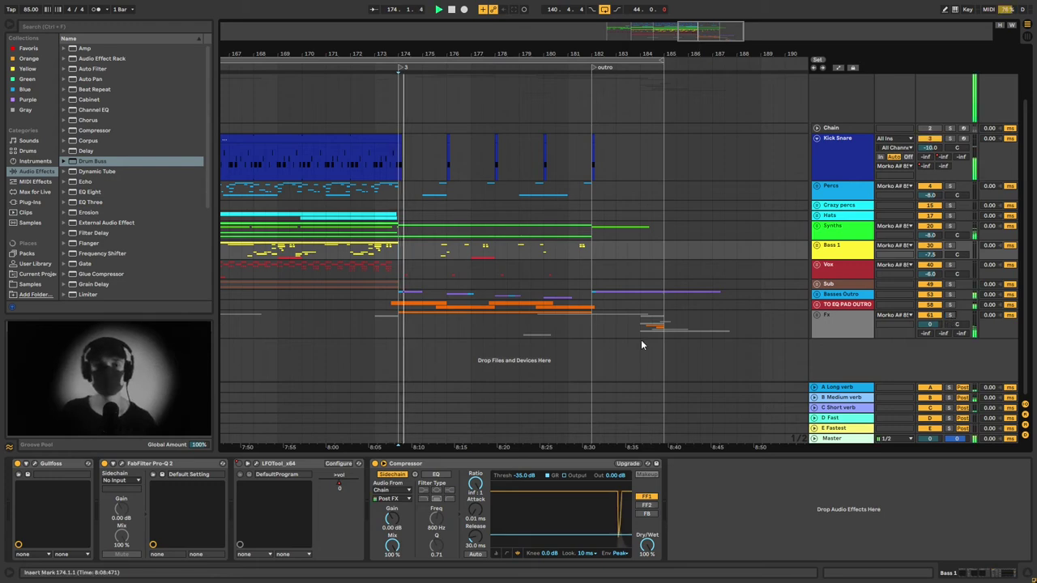
pyautogui.scroll(3, 437, 306)
pyautogui.scroll(2, 464, 307)
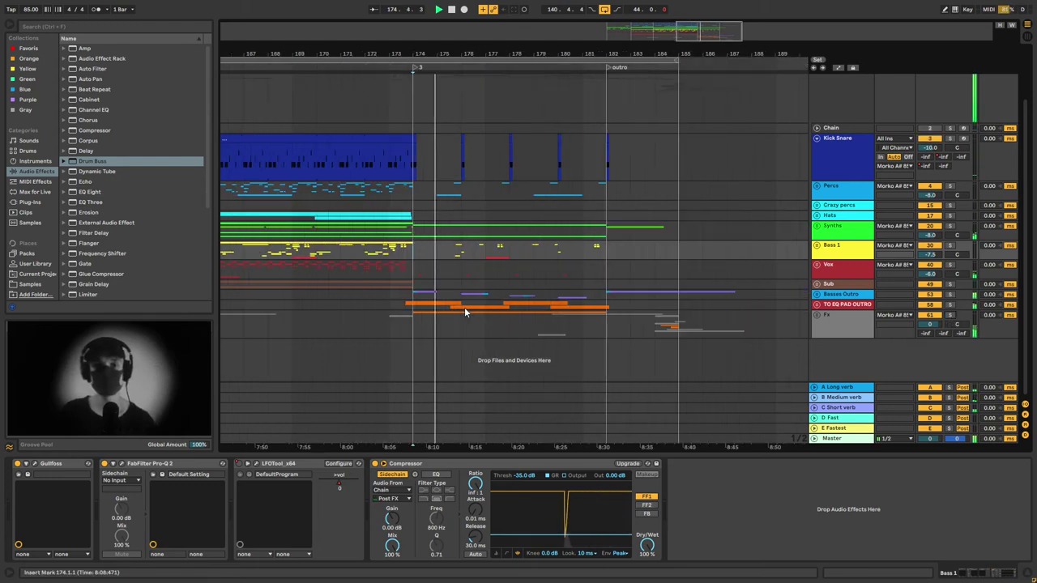
pyautogui.scroll(-2, 464, 307)
pyautogui.hscroll(1, 472, 308)
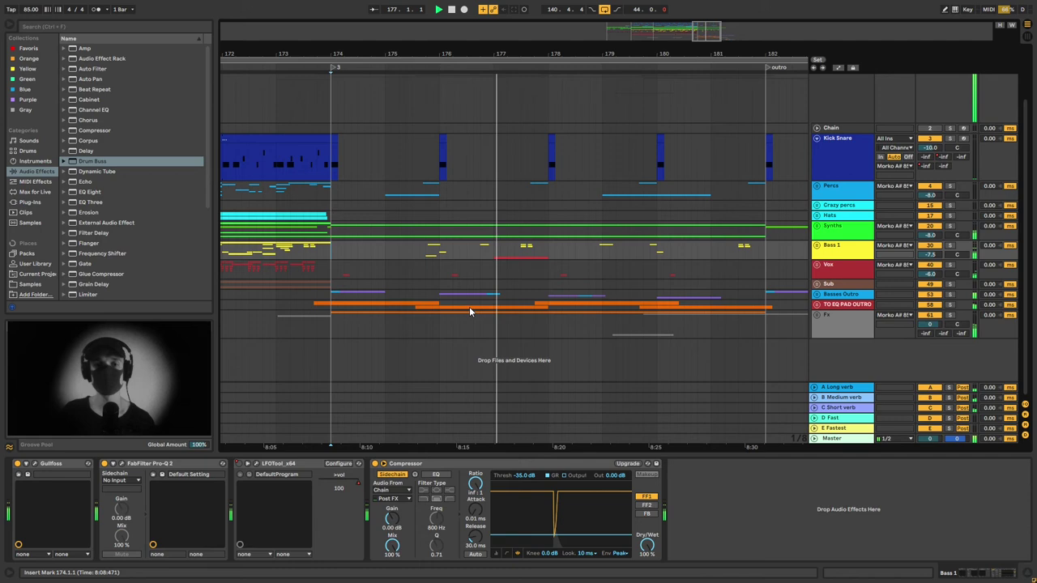
pyautogui.press('space')
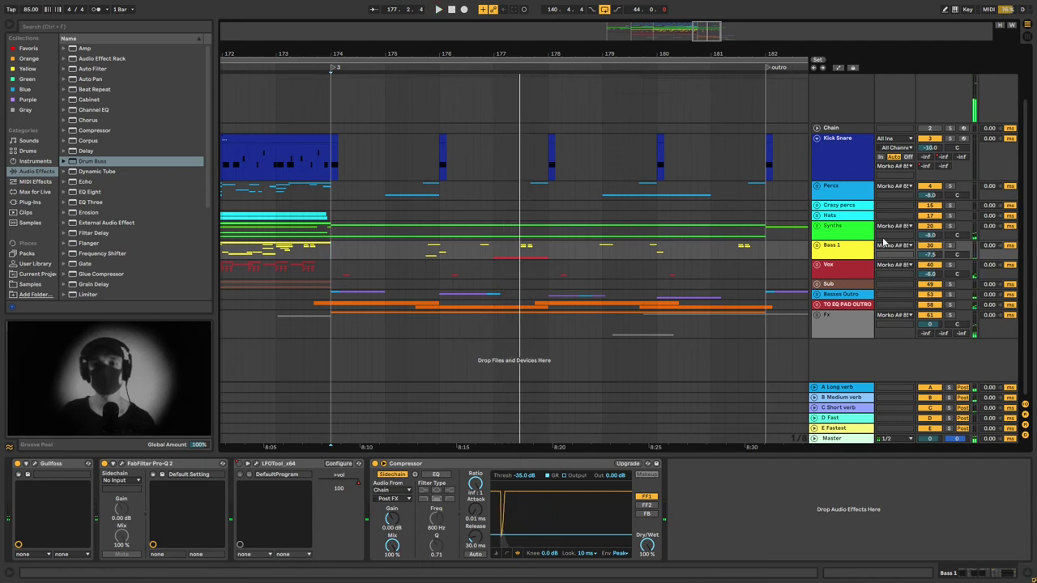
# Place the insert marker at 175.1.3 on the Percs group.
pyautogui.scroll(-1, 743, 164)
pyautogui.scroll(3, 743, 164)
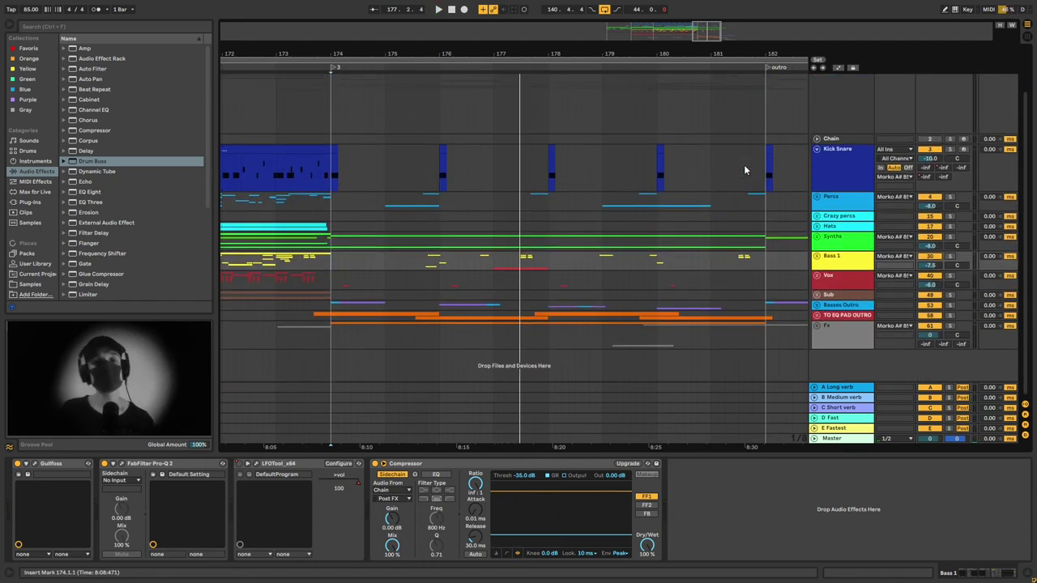
pyautogui.scroll(-2, 737, 170)
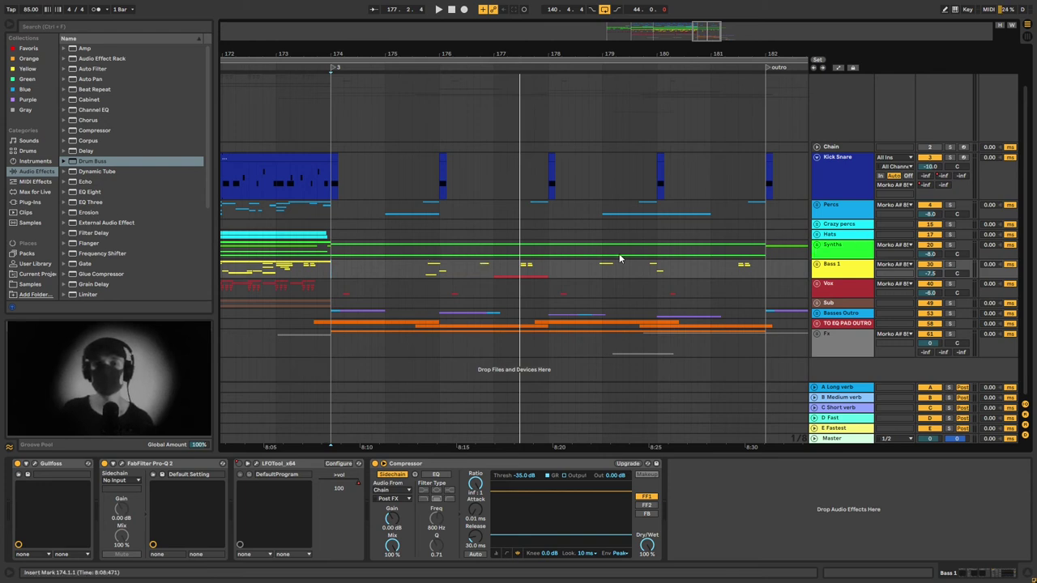
pyautogui.click(391, 213)
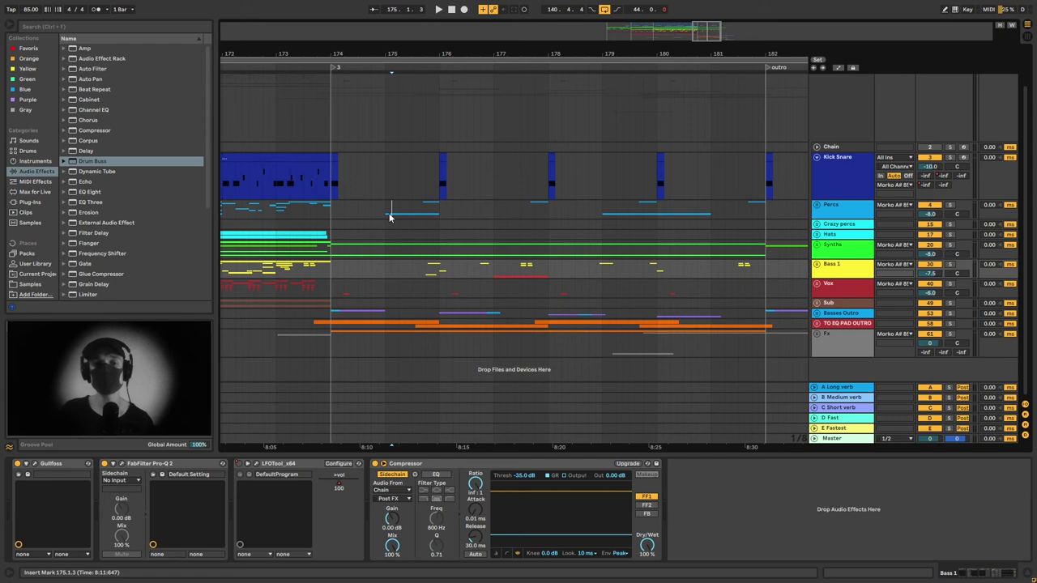
# Unfold and solo the Basses Outro group and play it from 174.1.1.
pyautogui.click(817, 313)
pyautogui.scroll(-2, 572, 307)
pyautogui.click(336, 245)
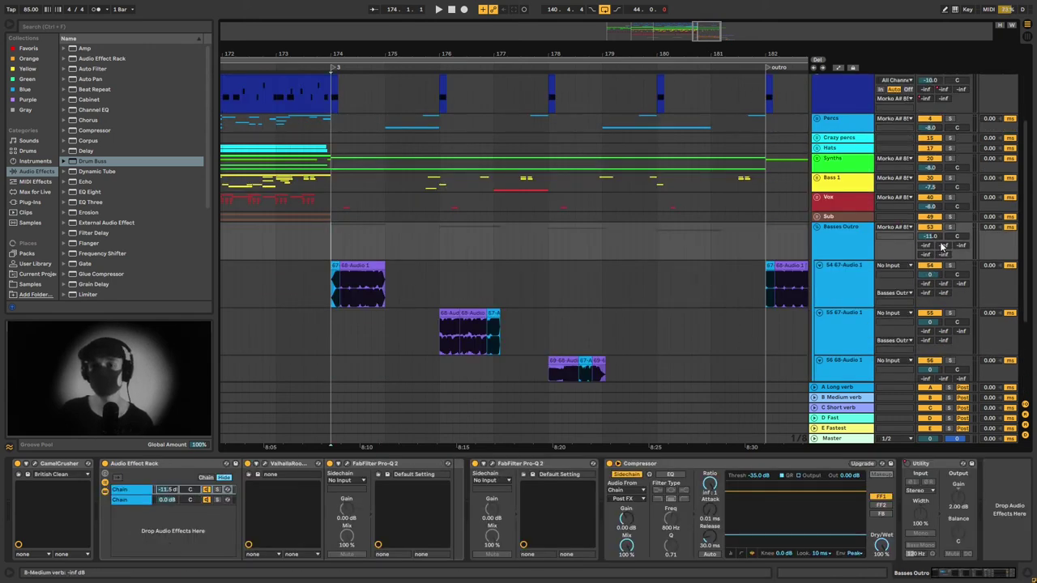
pyautogui.press('space')
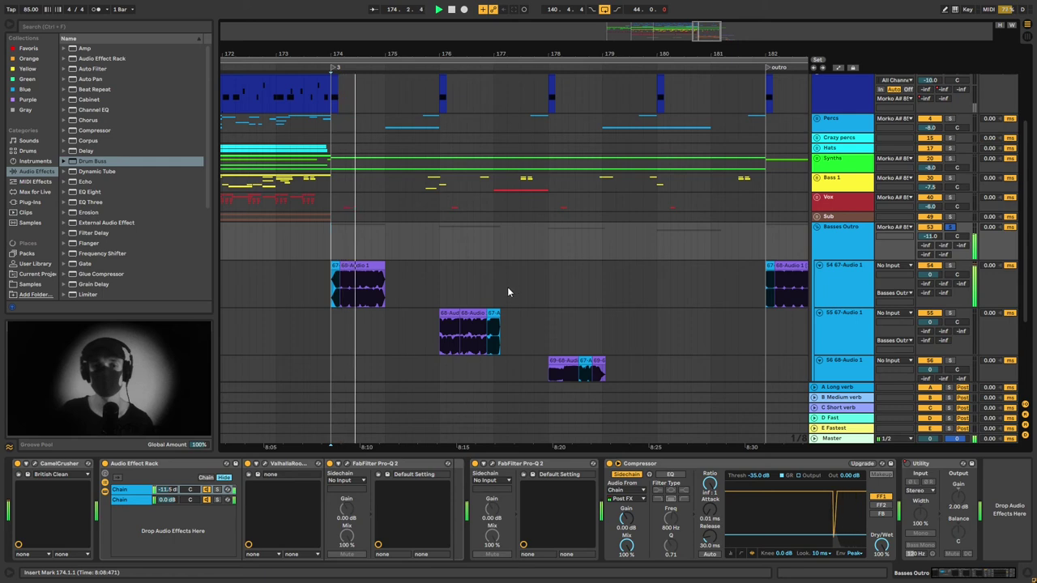
pyautogui.press('space')
# Try extending the first 68-Audio 1 clip on track 54 to about 177.2.2, play it with the track soloed, and undo the extension.
pyautogui.click(380, 276)
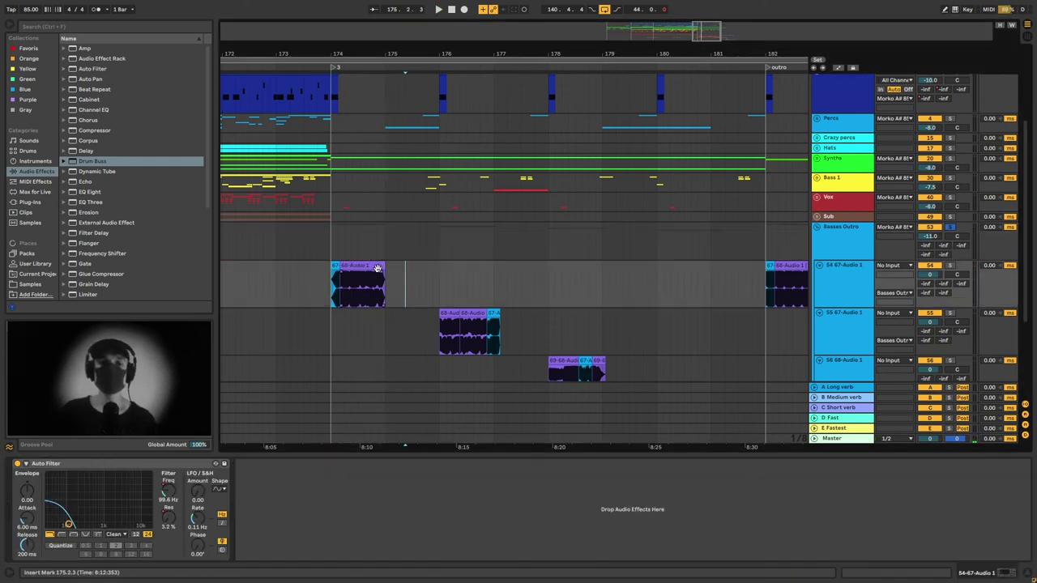
pyautogui.moveTo(384, 266); pyautogui.dragTo(655, 268)
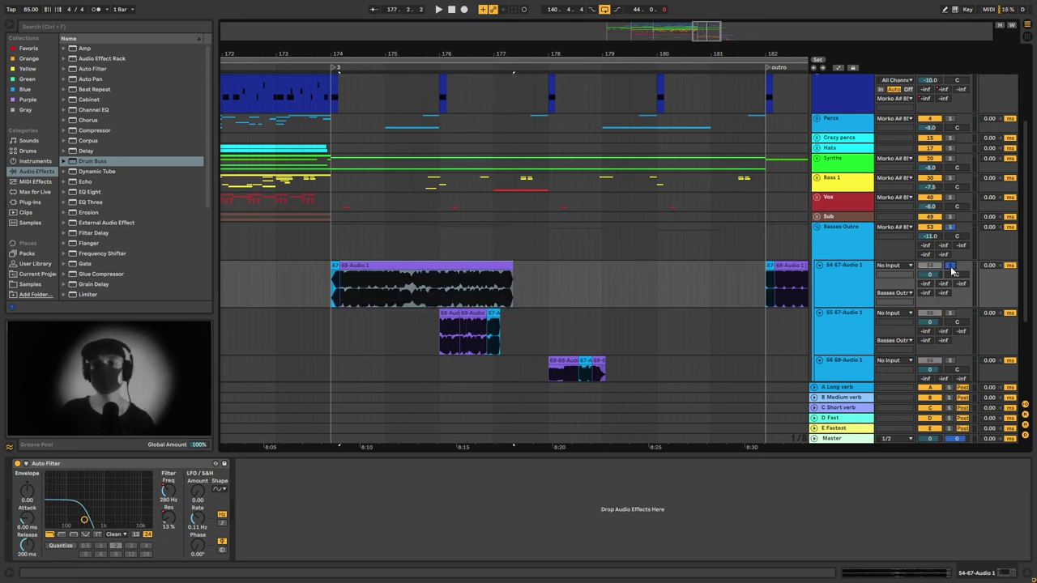
pyautogui.scroll(-2, 572, 297)
pyautogui.click(402, 222)
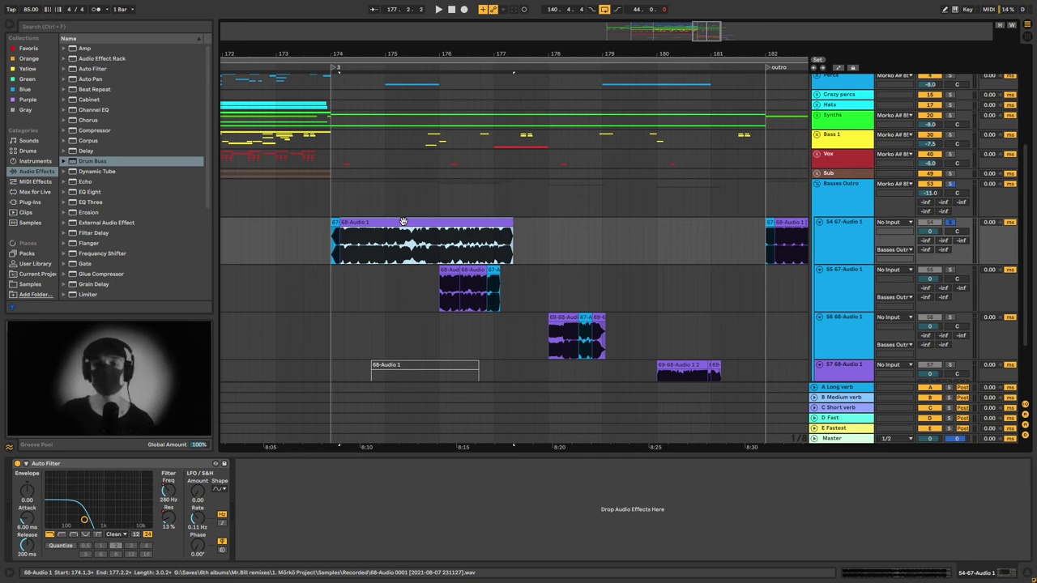
pyautogui.click(403, 222)
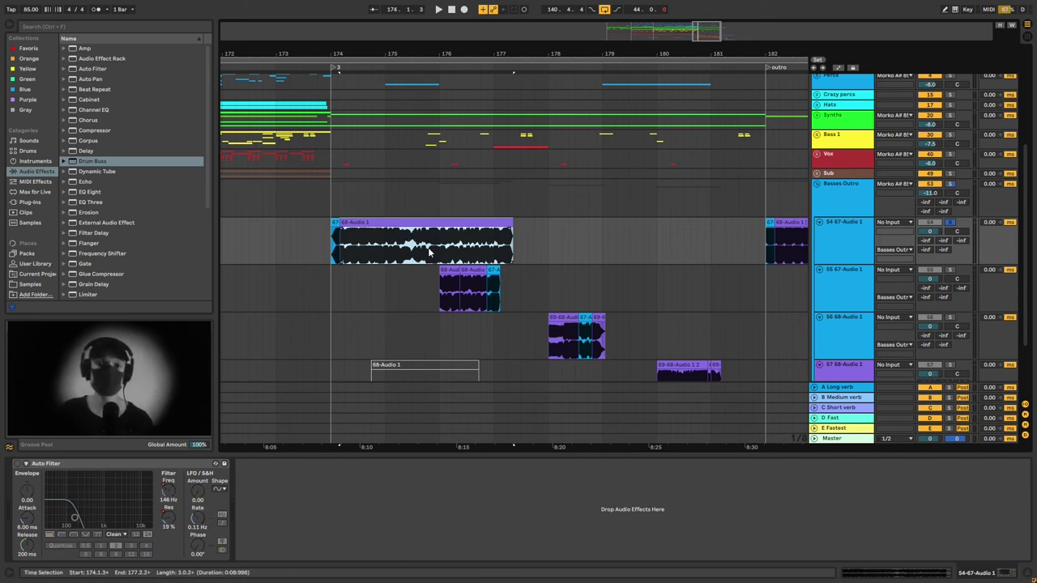
pyautogui.press('space')
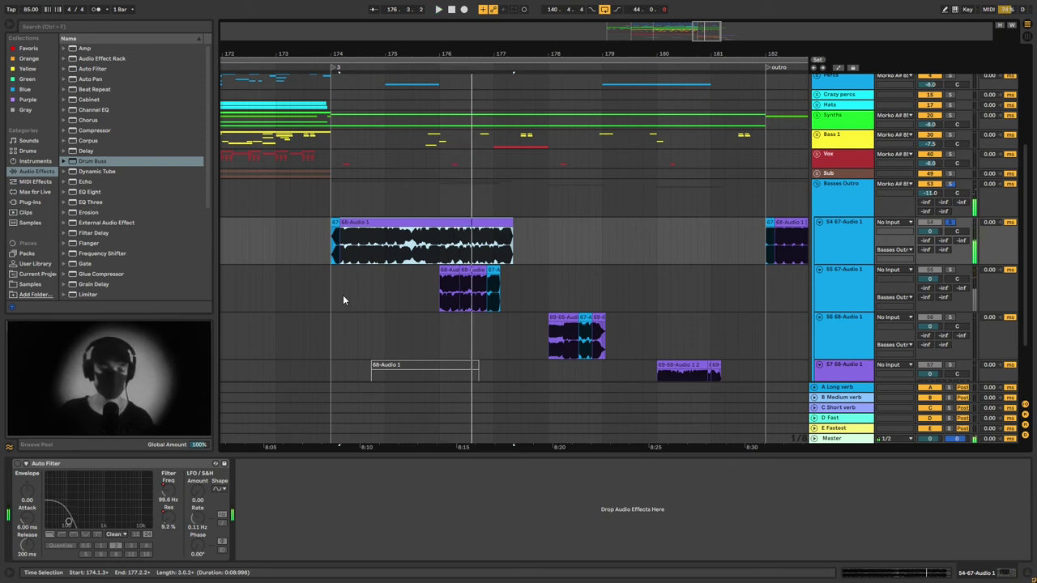
pyautogui.press('Delete')
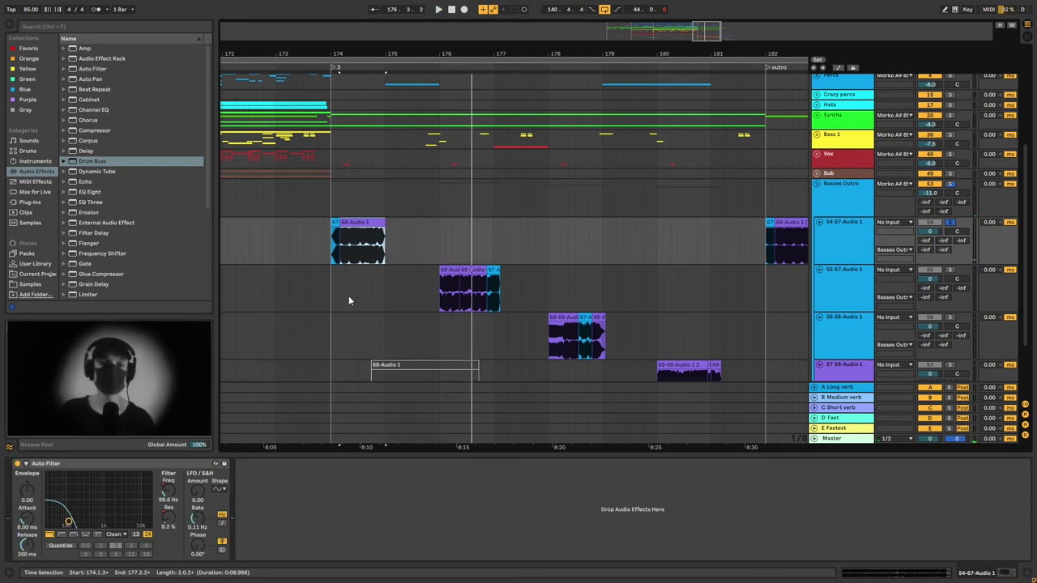
# Play the soloed track 54 from its short 67-Audio 1 clip at 174.1.1, then unsolo and fold the Basses Outro group.
pyautogui.click(334, 220)
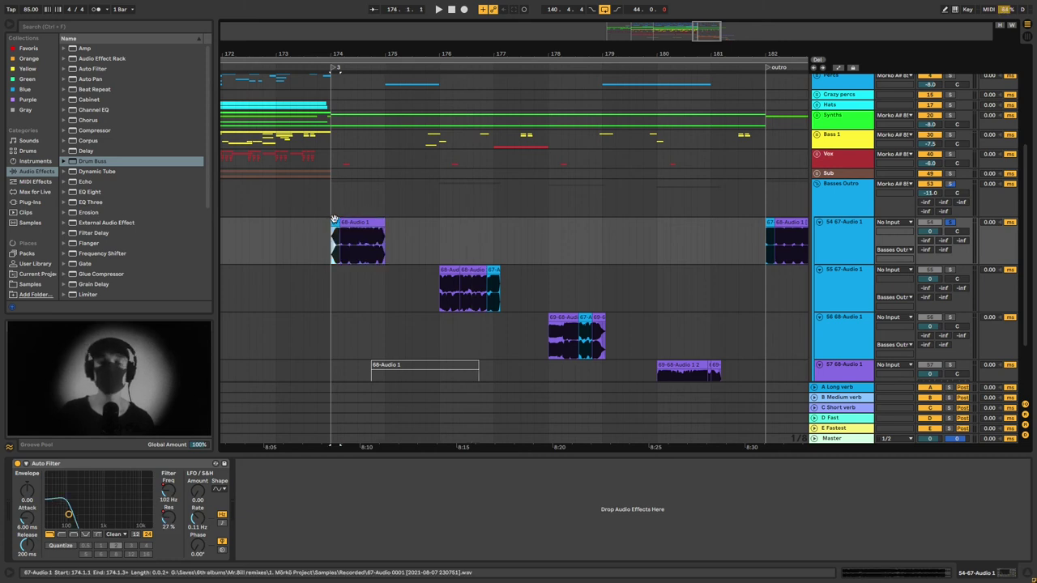
pyautogui.press('space')
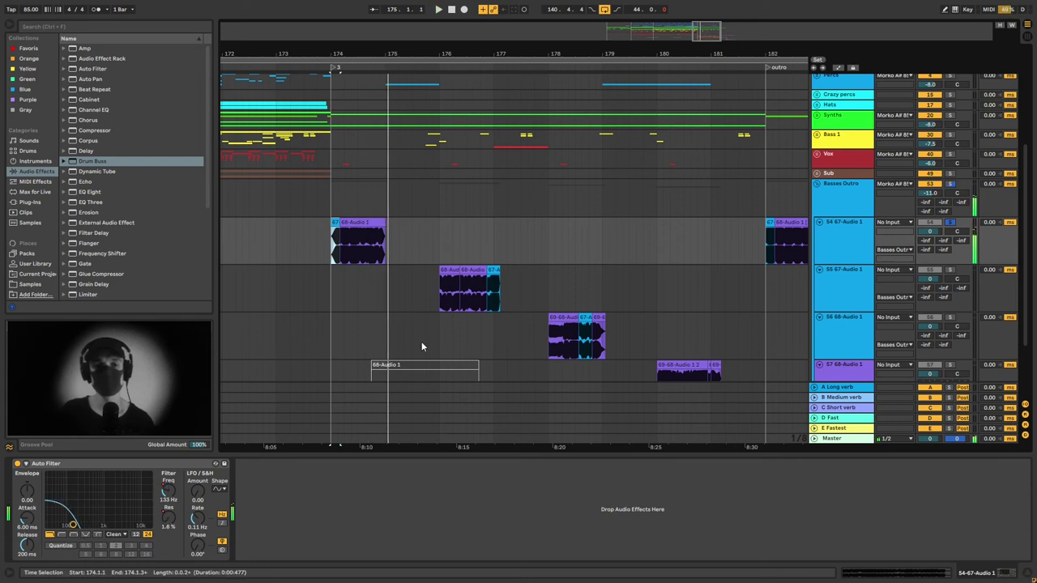
pyautogui.scroll(-1, 576, 229)
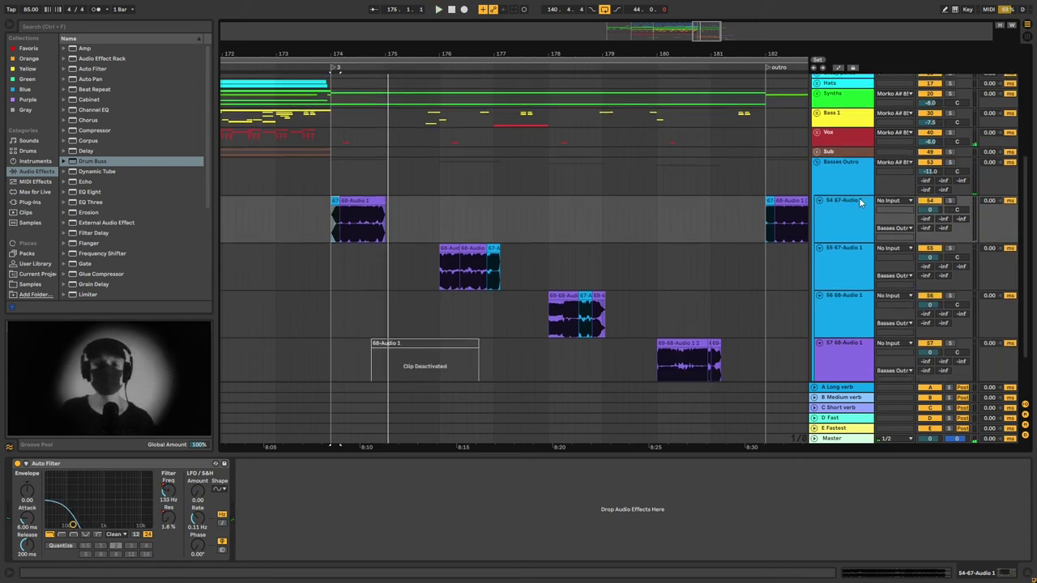
pyautogui.click(816, 162)
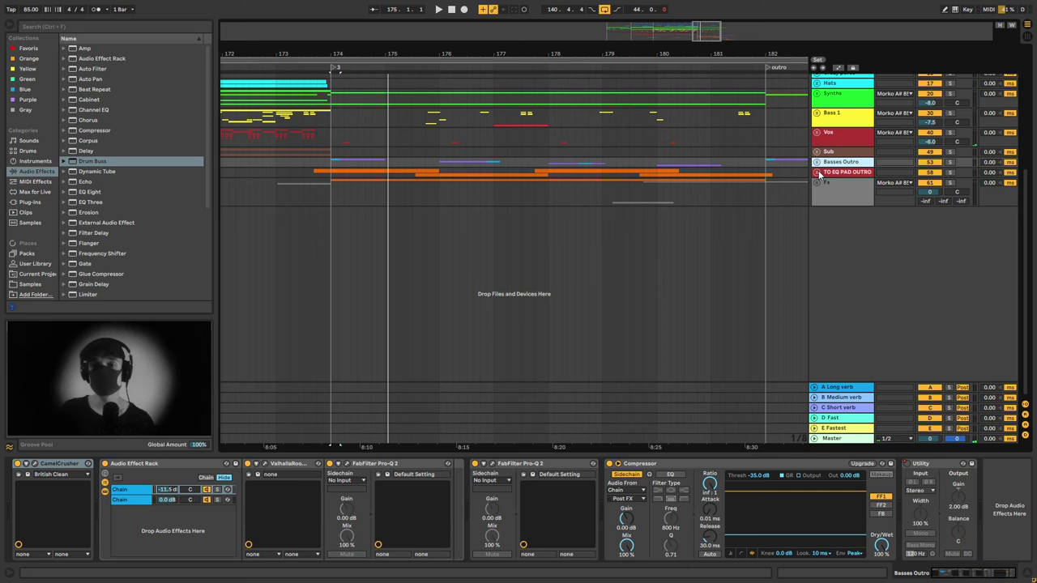
# Unfold and solo the TO EQ PAD OUTRO group and play its pad clips from 174.1.1.
pyautogui.click(816, 172)
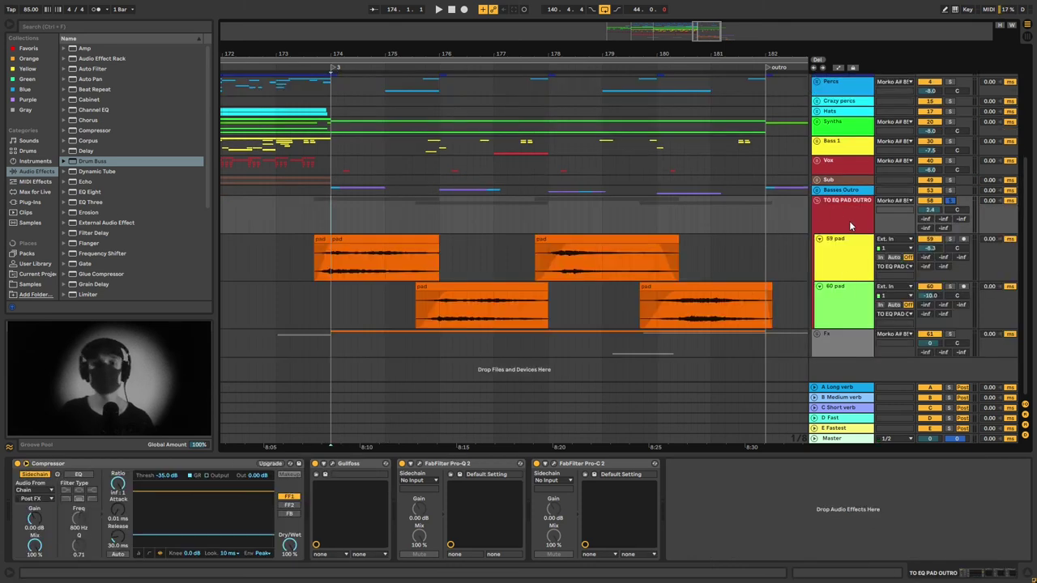
pyautogui.press('space')
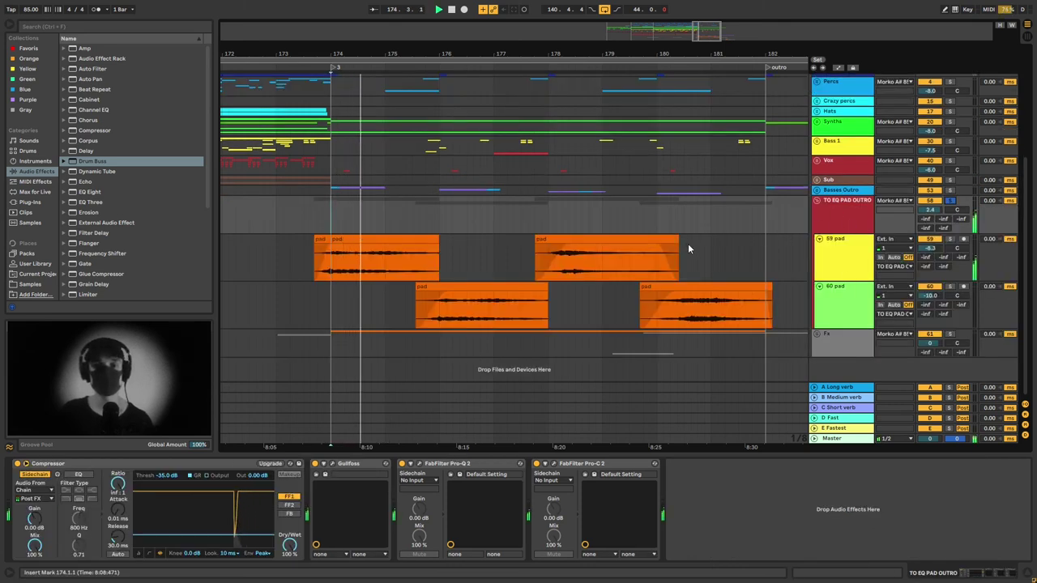
pyautogui.moveTo(605, 278)
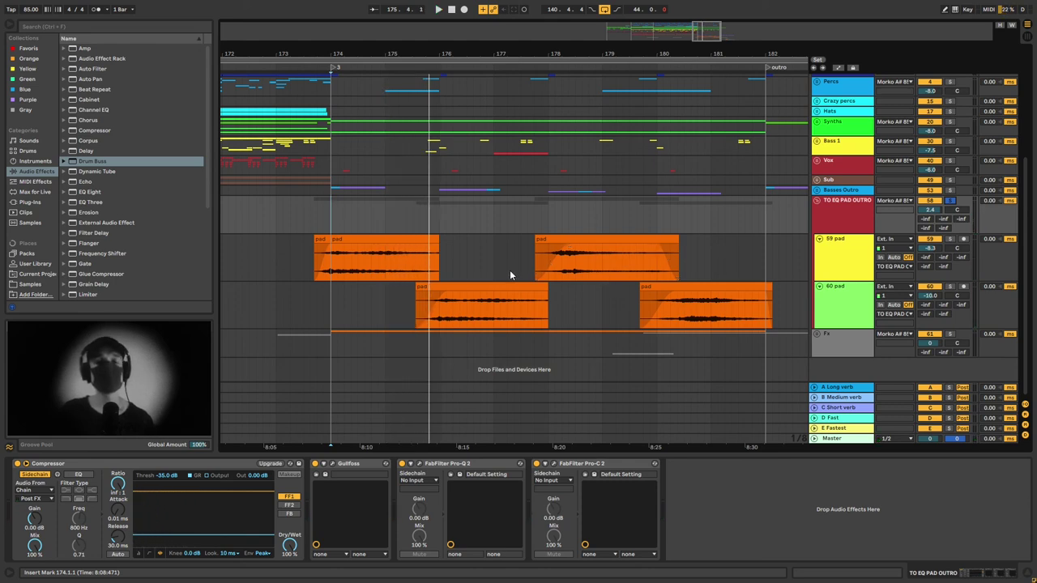
# Add the Portal plug-in from the Output folder after FabFilter Pro-C 2 on the TO EQ PAD OUTRO group.
pyautogui.click(31, 203)
pyautogui.scroll(-2, 118, 233)
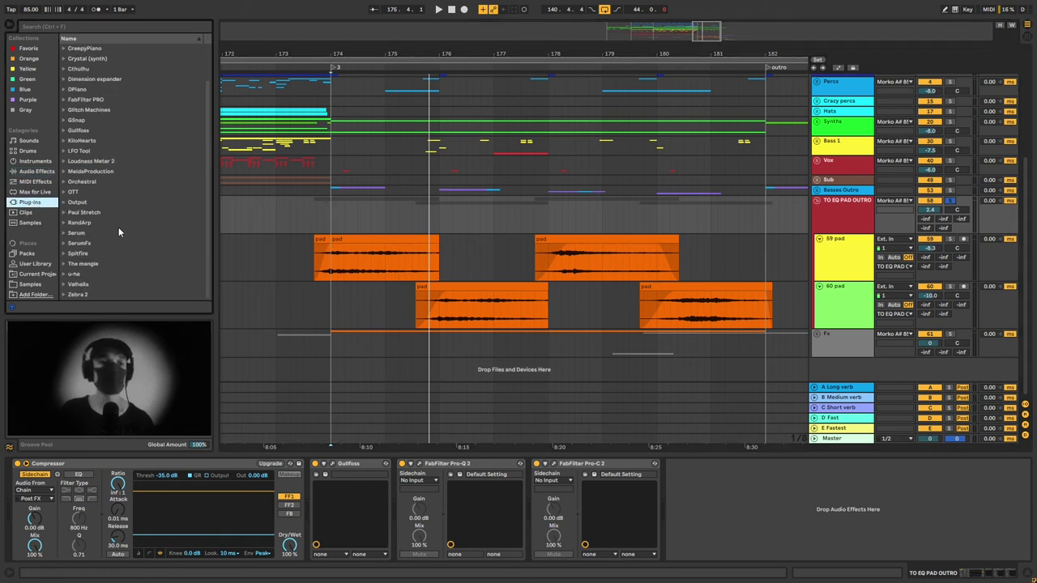
pyautogui.click(64, 203)
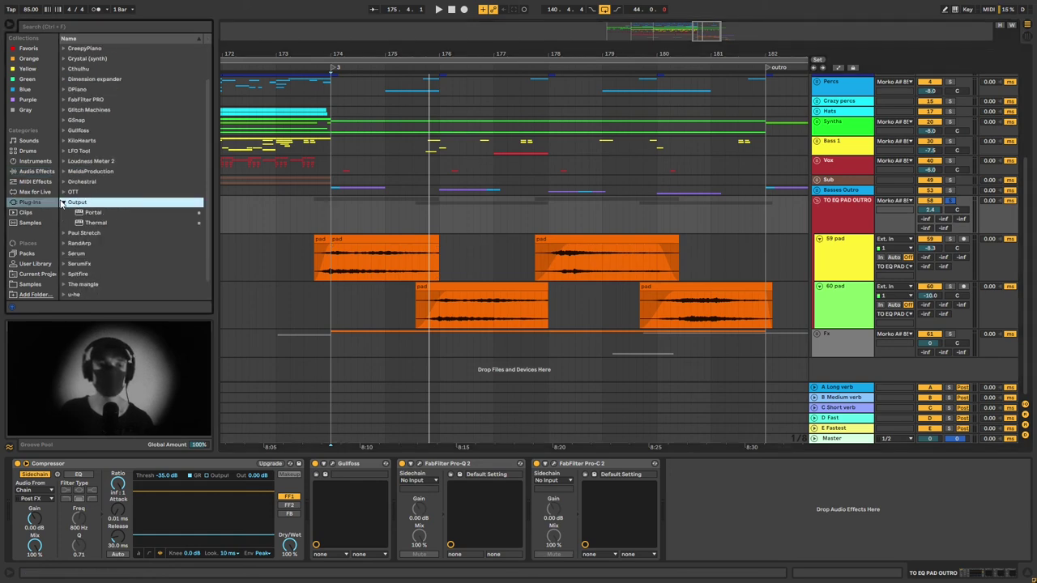
pyautogui.scroll(-1, 100, 213)
pyautogui.moveTo(95, 193); pyautogui.dragTo(718, 491)
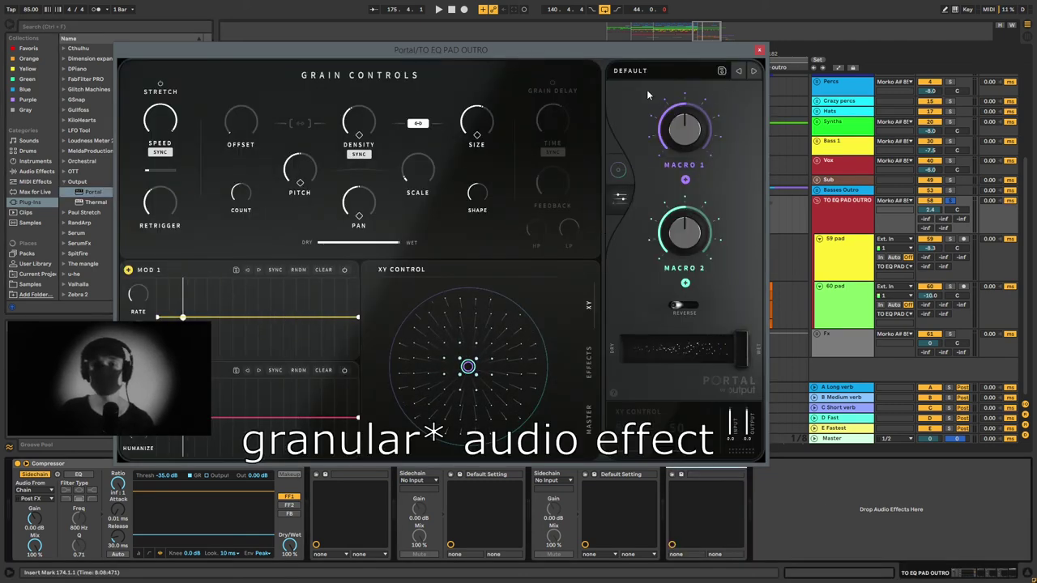
# Browse Portal's preset categories and load the Crystaline Ascent preset.
pyautogui.moveTo(574, 45); pyautogui.dragTo(620, 368)
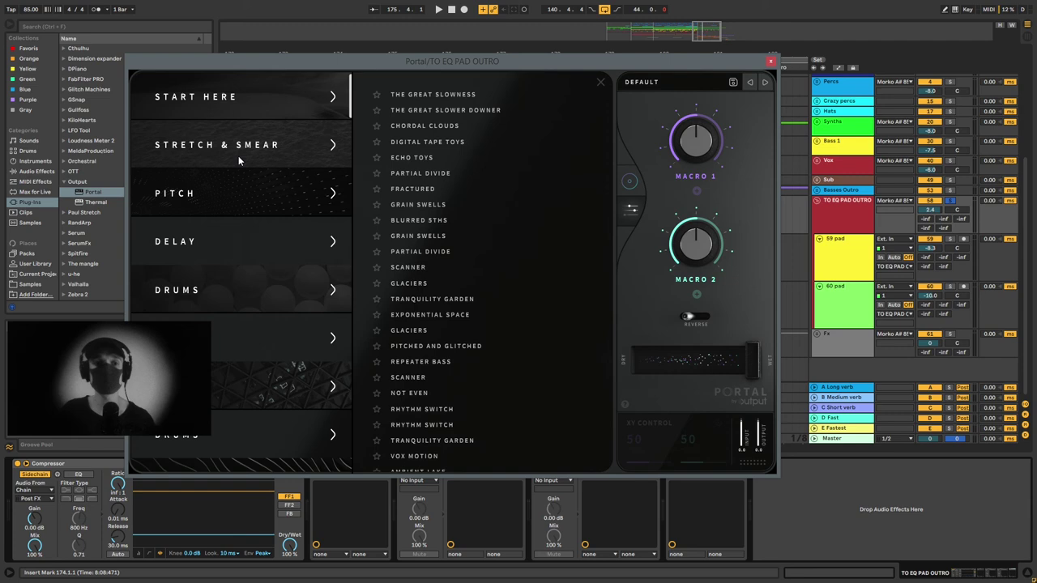
pyautogui.click(246, 190)
pyautogui.scroll(-10, 249, 223)
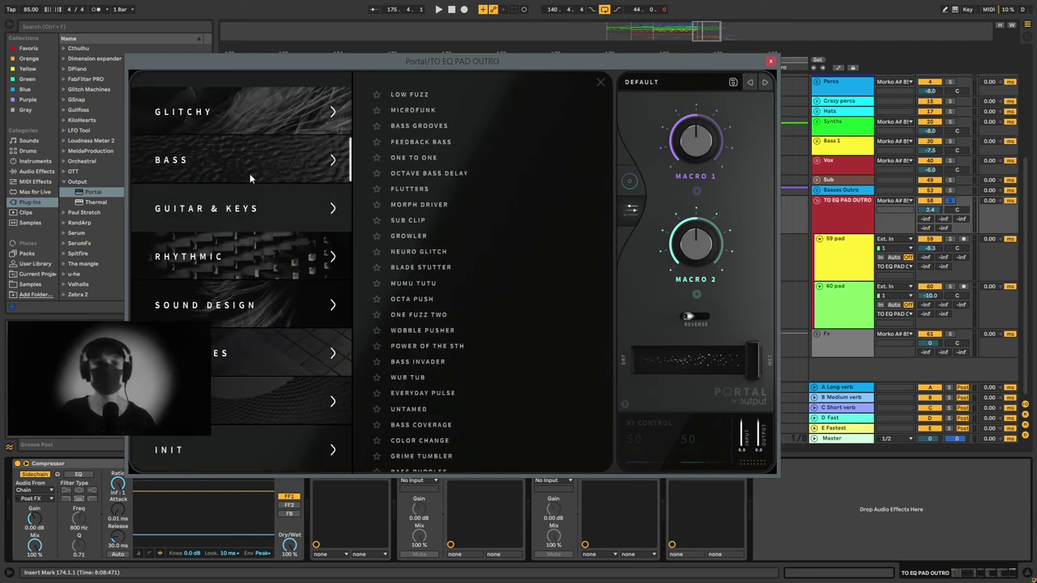
pyautogui.scroll(10, 267, 284)
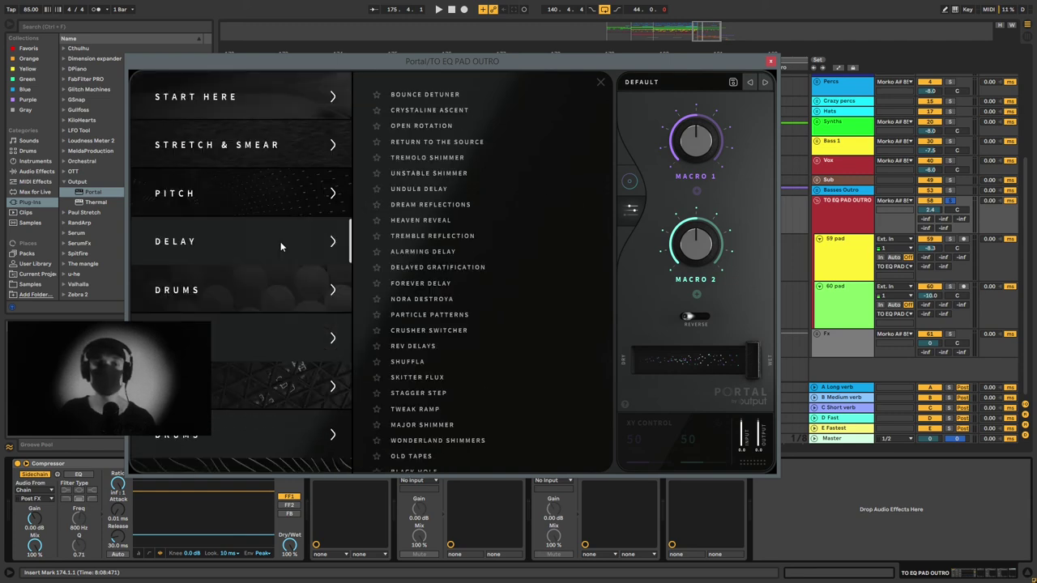
pyautogui.click(456, 116)
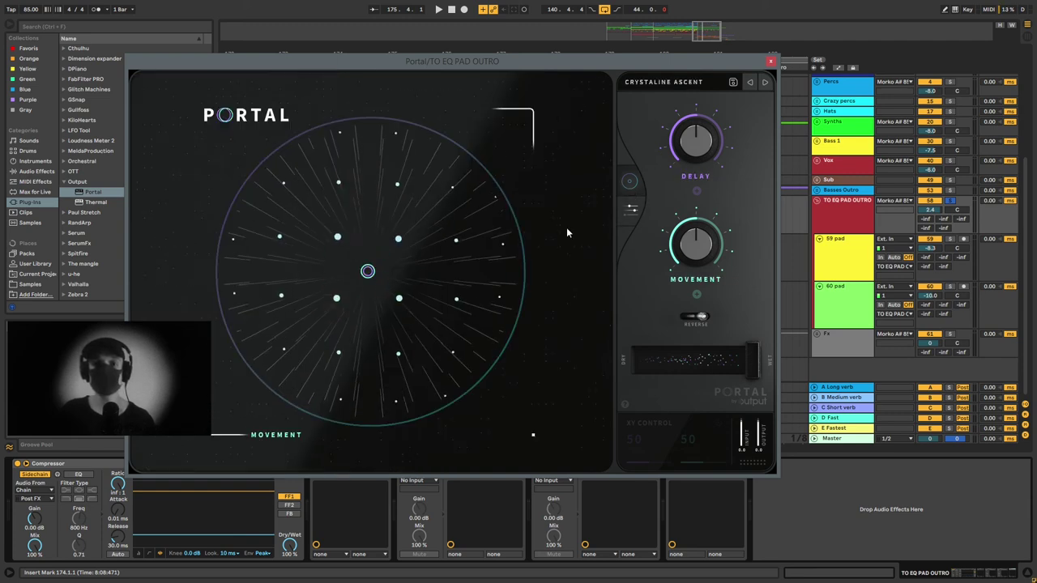
# Show Portal's grain controls, shift the XY control point up and to the right of centre, and close the plug-in window.
pyautogui.click(631, 208)
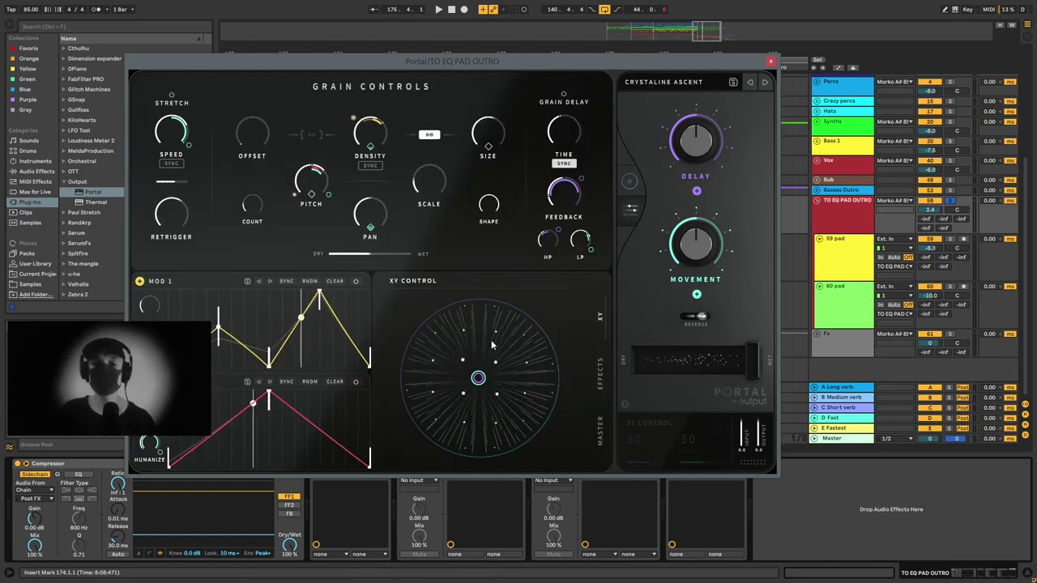
pyautogui.moveTo(477, 378); pyautogui.dragTo(513, 319)
pyautogui.click(771, 63)
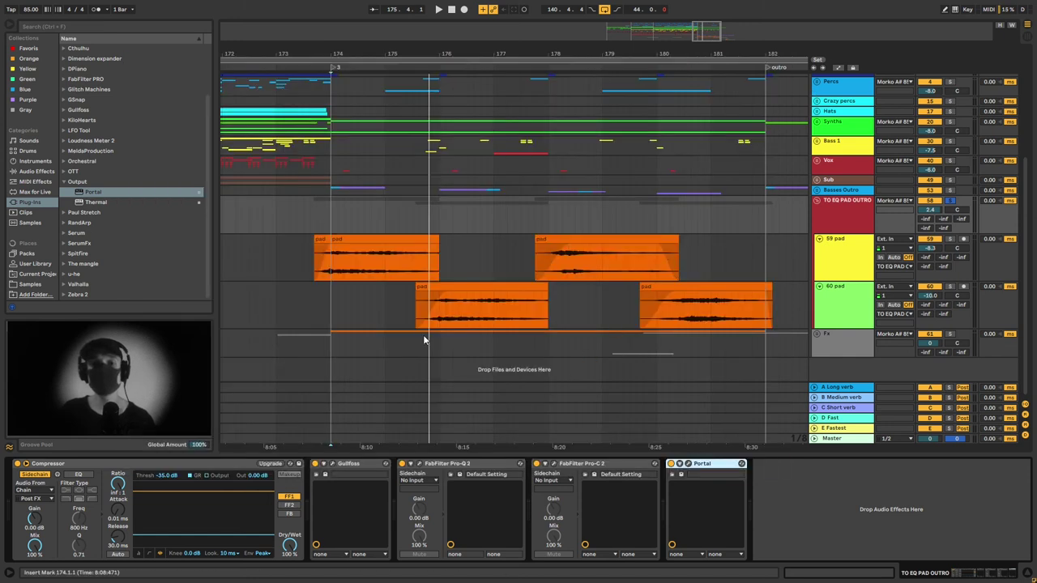
# Delete Portal from the TO EQ PAD OUTRO device chain and put the insert marker at 174.1.1.
pyautogui.click(724, 463)
pyautogui.click(332, 215)
pyautogui.press('Delete')
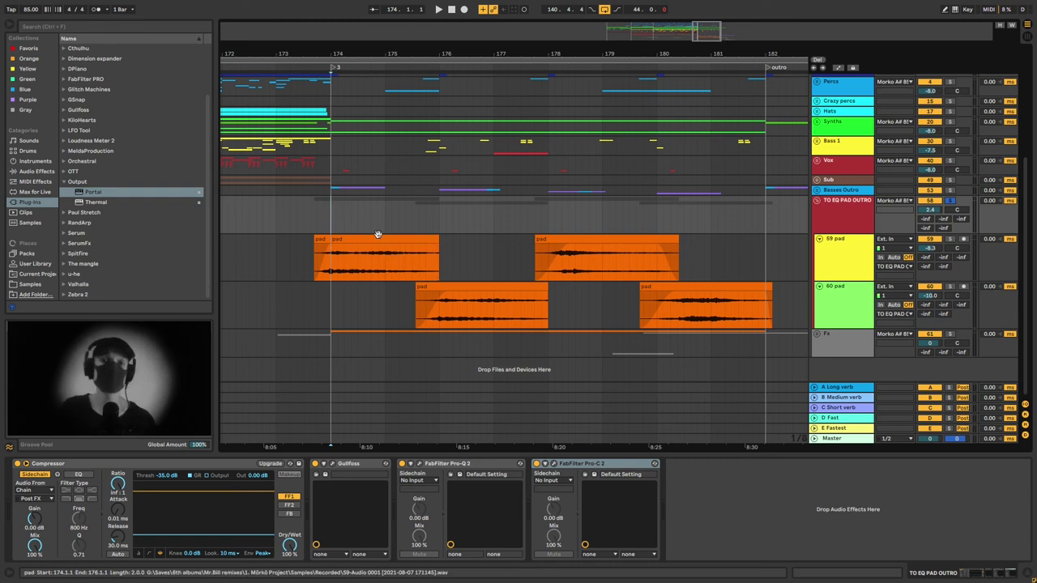
# Unsolo and fold the TO EQ PAD OUTRO group, then unfold the Fx group to show its FX outro track.
pyautogui.click(949, 201)
pyautogui.click(817, 200)
pyautogui.click(816, 329)
pyautogui.scroll(-5, 640, 300)
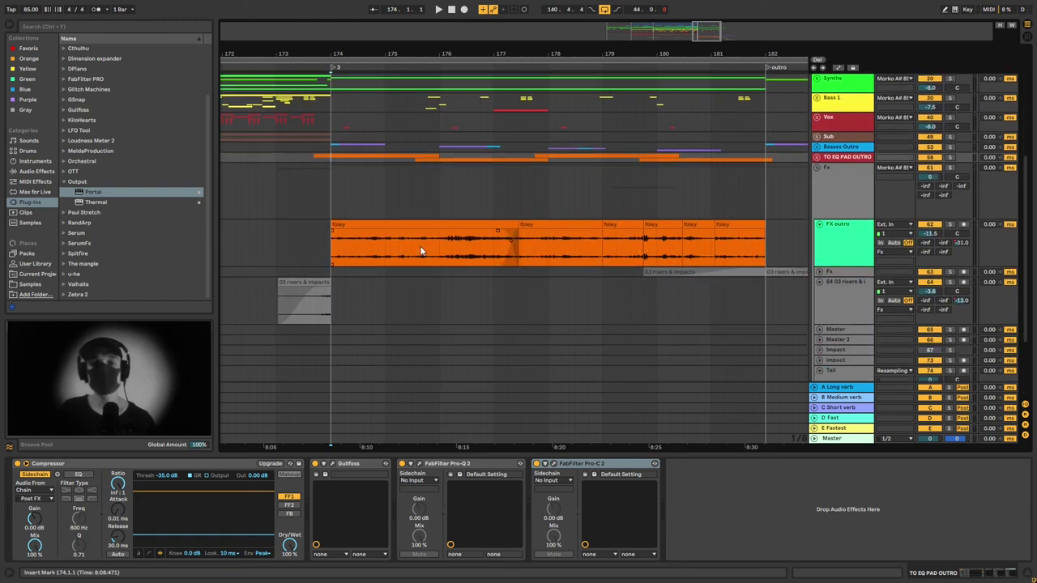
# Solo the FX outro track and play its foley clips from 175.2.1.
pyautogui.click(421, 221)
pyautogui.click(420, 221)
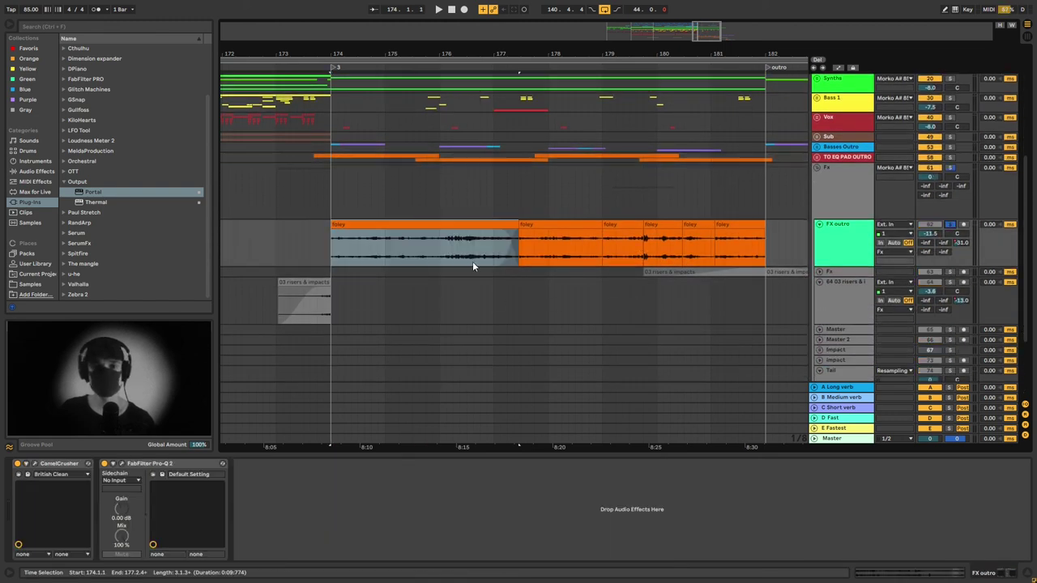
pyautogui.click(418, 250)
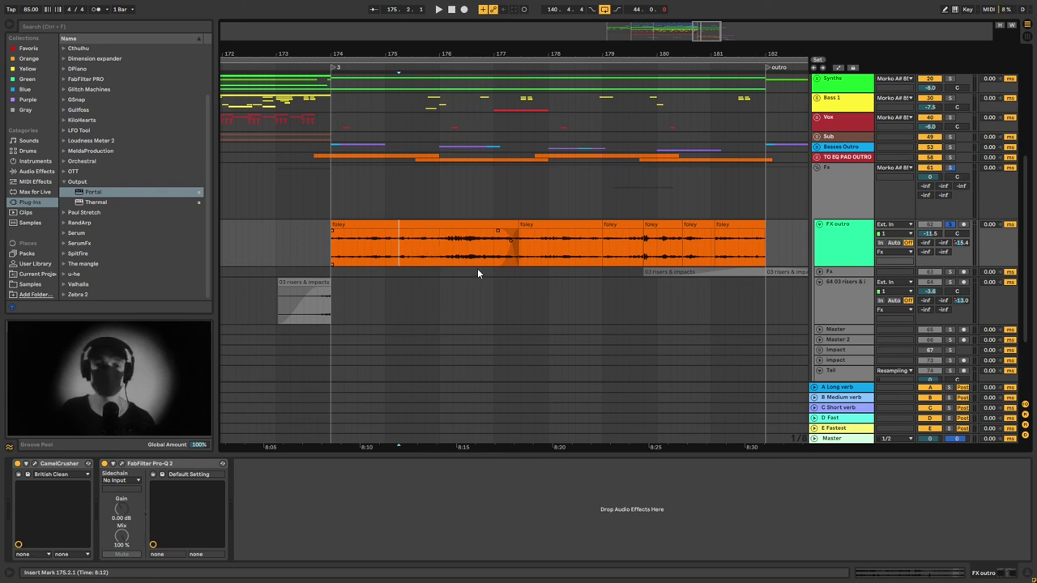
pyautogui.press('space')
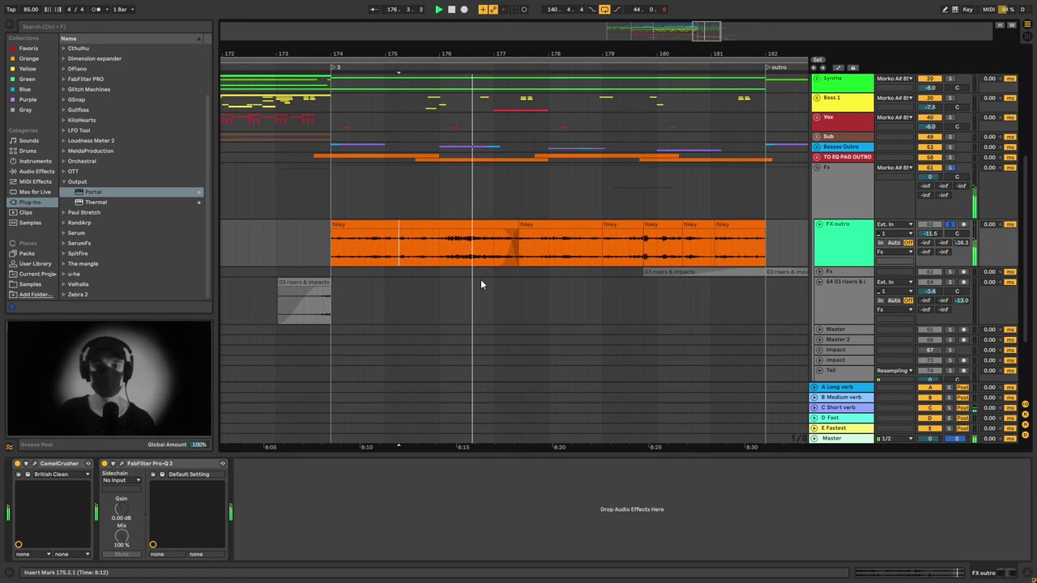
pyautogui.press('space')
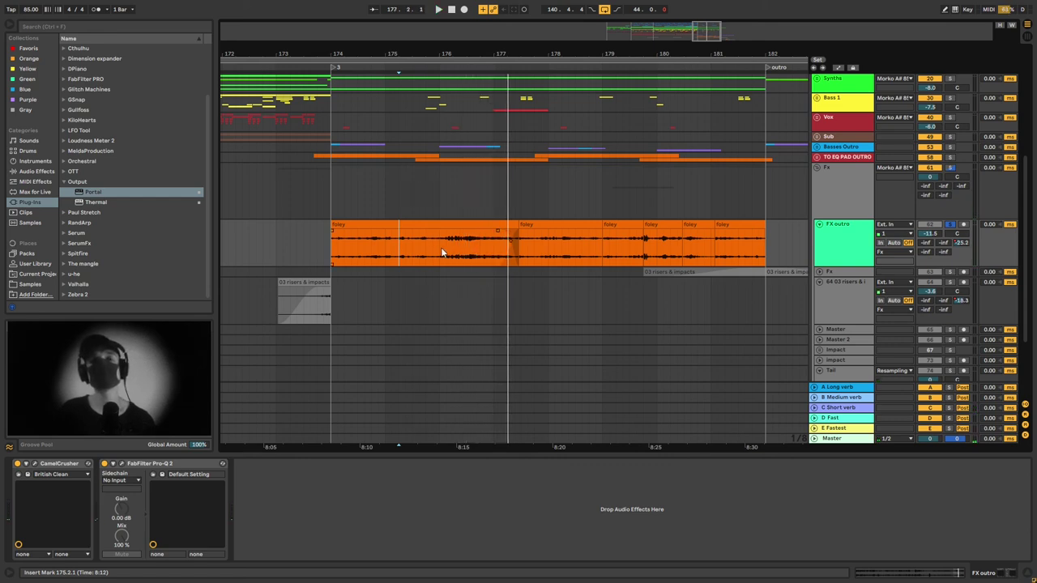
# Select the Bass 1 group's range from 165.1.1 up to the start of section 3.
pyautogui.press('-')
pyautogui.press('-')
pyautogui.press('-')
pyautogui.press('-')
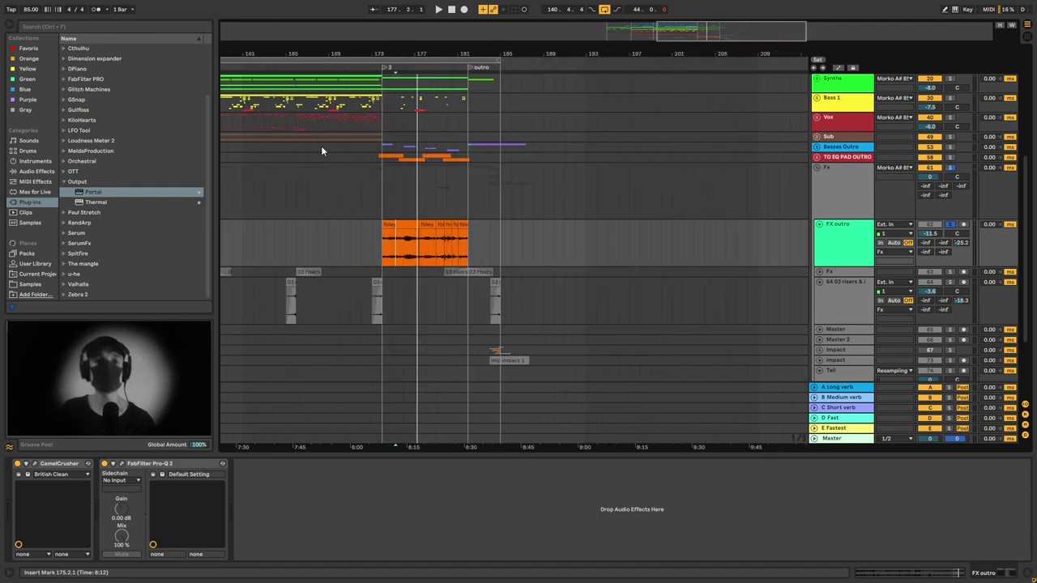
pyautogui.moveTo(382, 106); pyautogui.dragTo(288, 106)
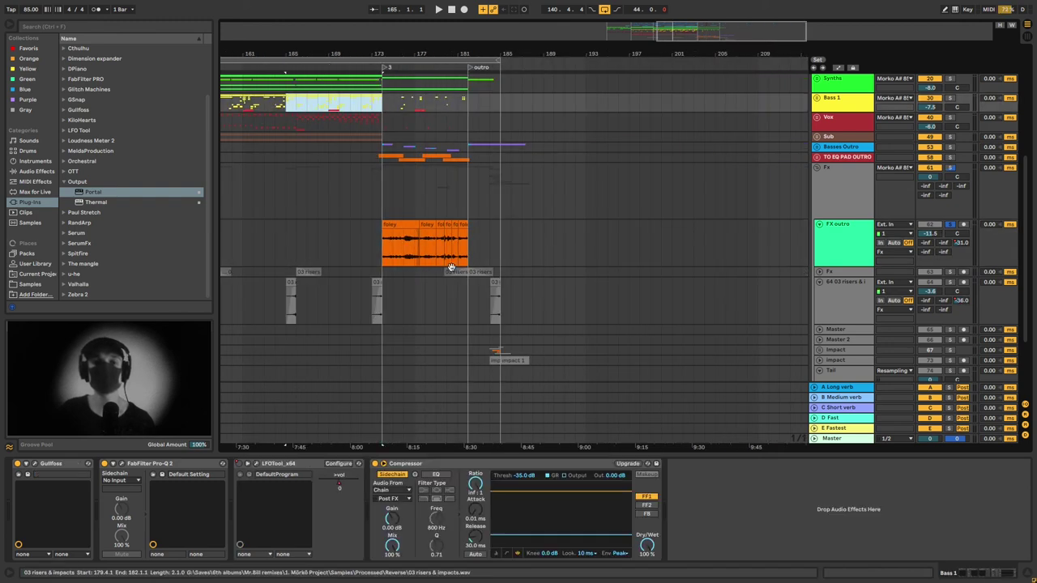
# Play further parts of the FX outro foley clips, placing the insert marker at 175.3.1 and 176.1.3.
pyautogui.scroll(3, 414, 257)
pyautogui.scroll(3, 397, 255)
pyautogui.click(334, 251)
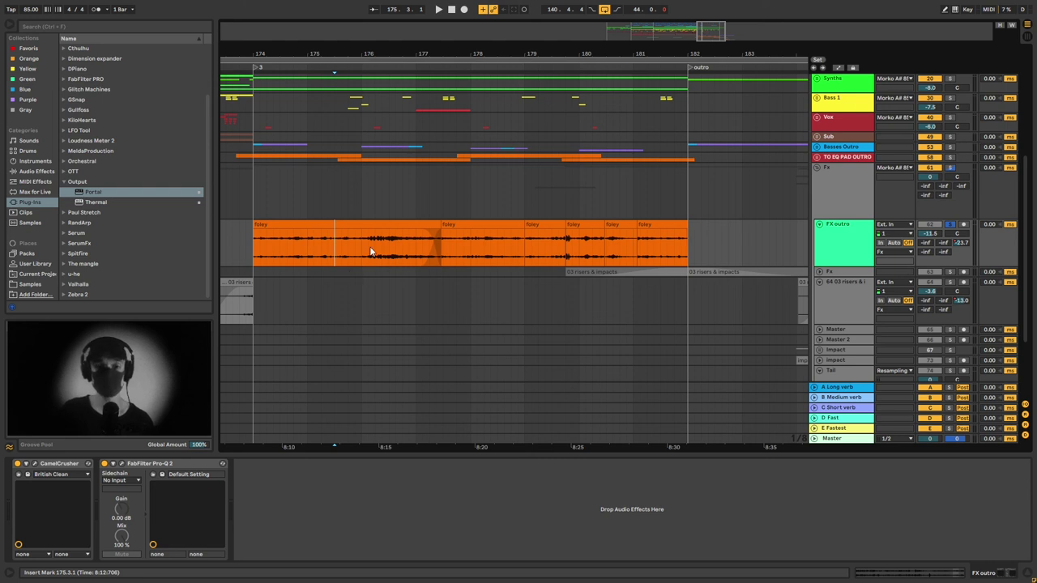
pyautogui.click(348, 251)
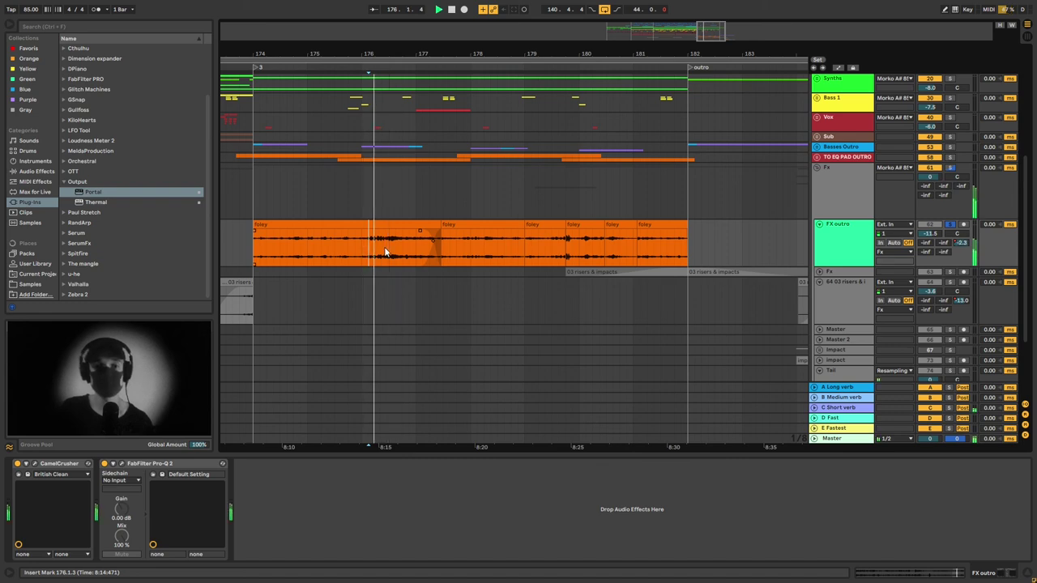
pyautogui.click(470, 254)
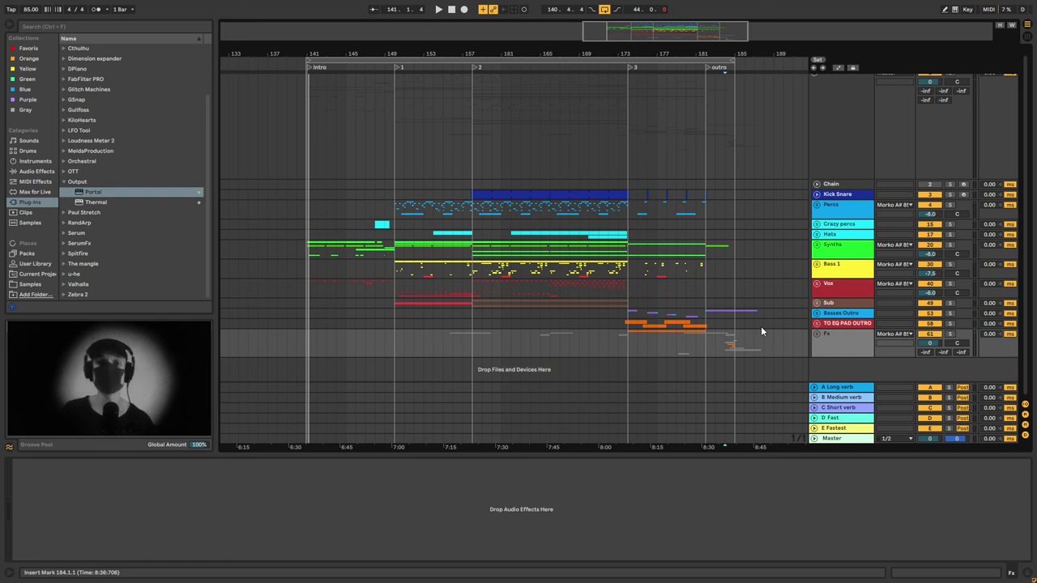
# Place the insert marker at 141.1.1, the start of the intro.
pyautogui.click(310, 141)
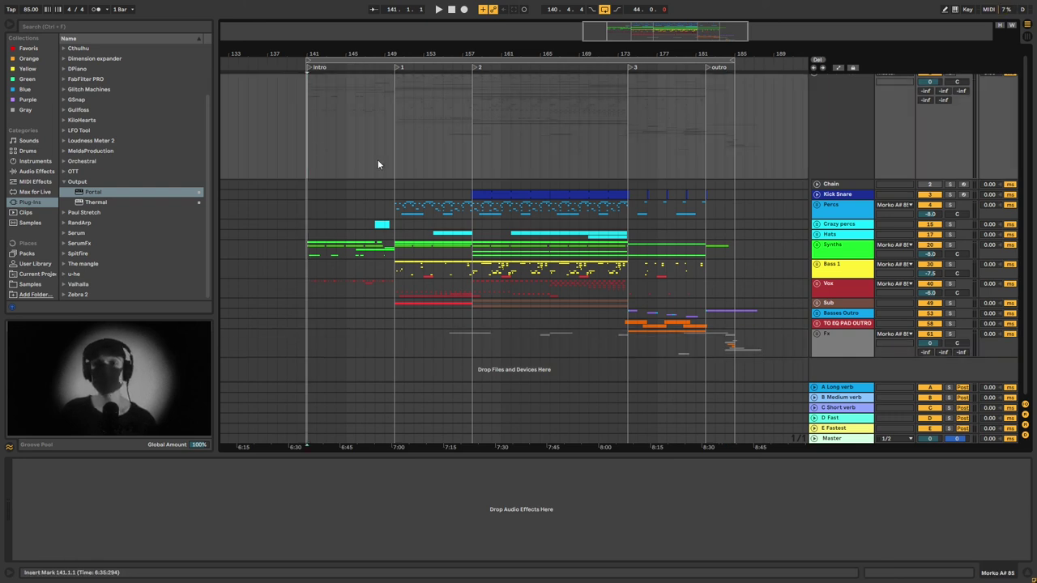